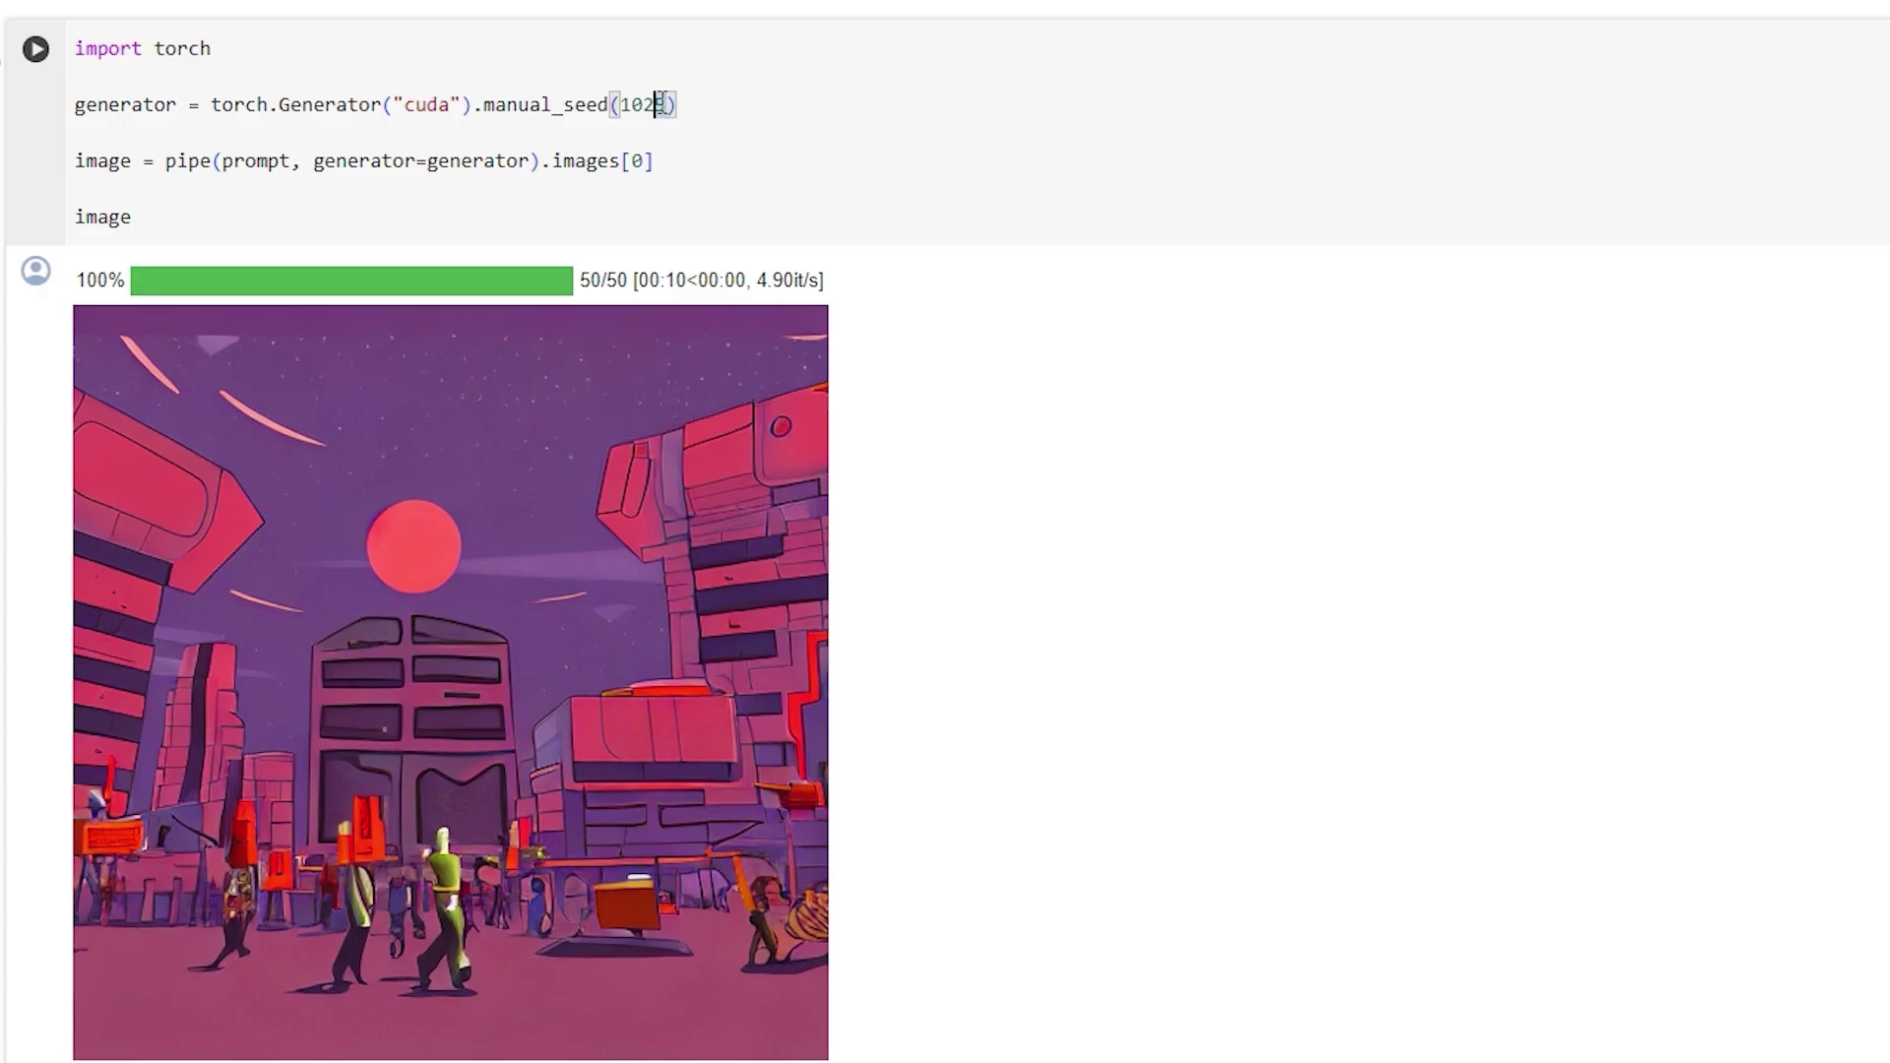
# - Re-run the Martian city prompt cell to regenerate its image
pyautogui.hotkey('ctrl', 'Return')
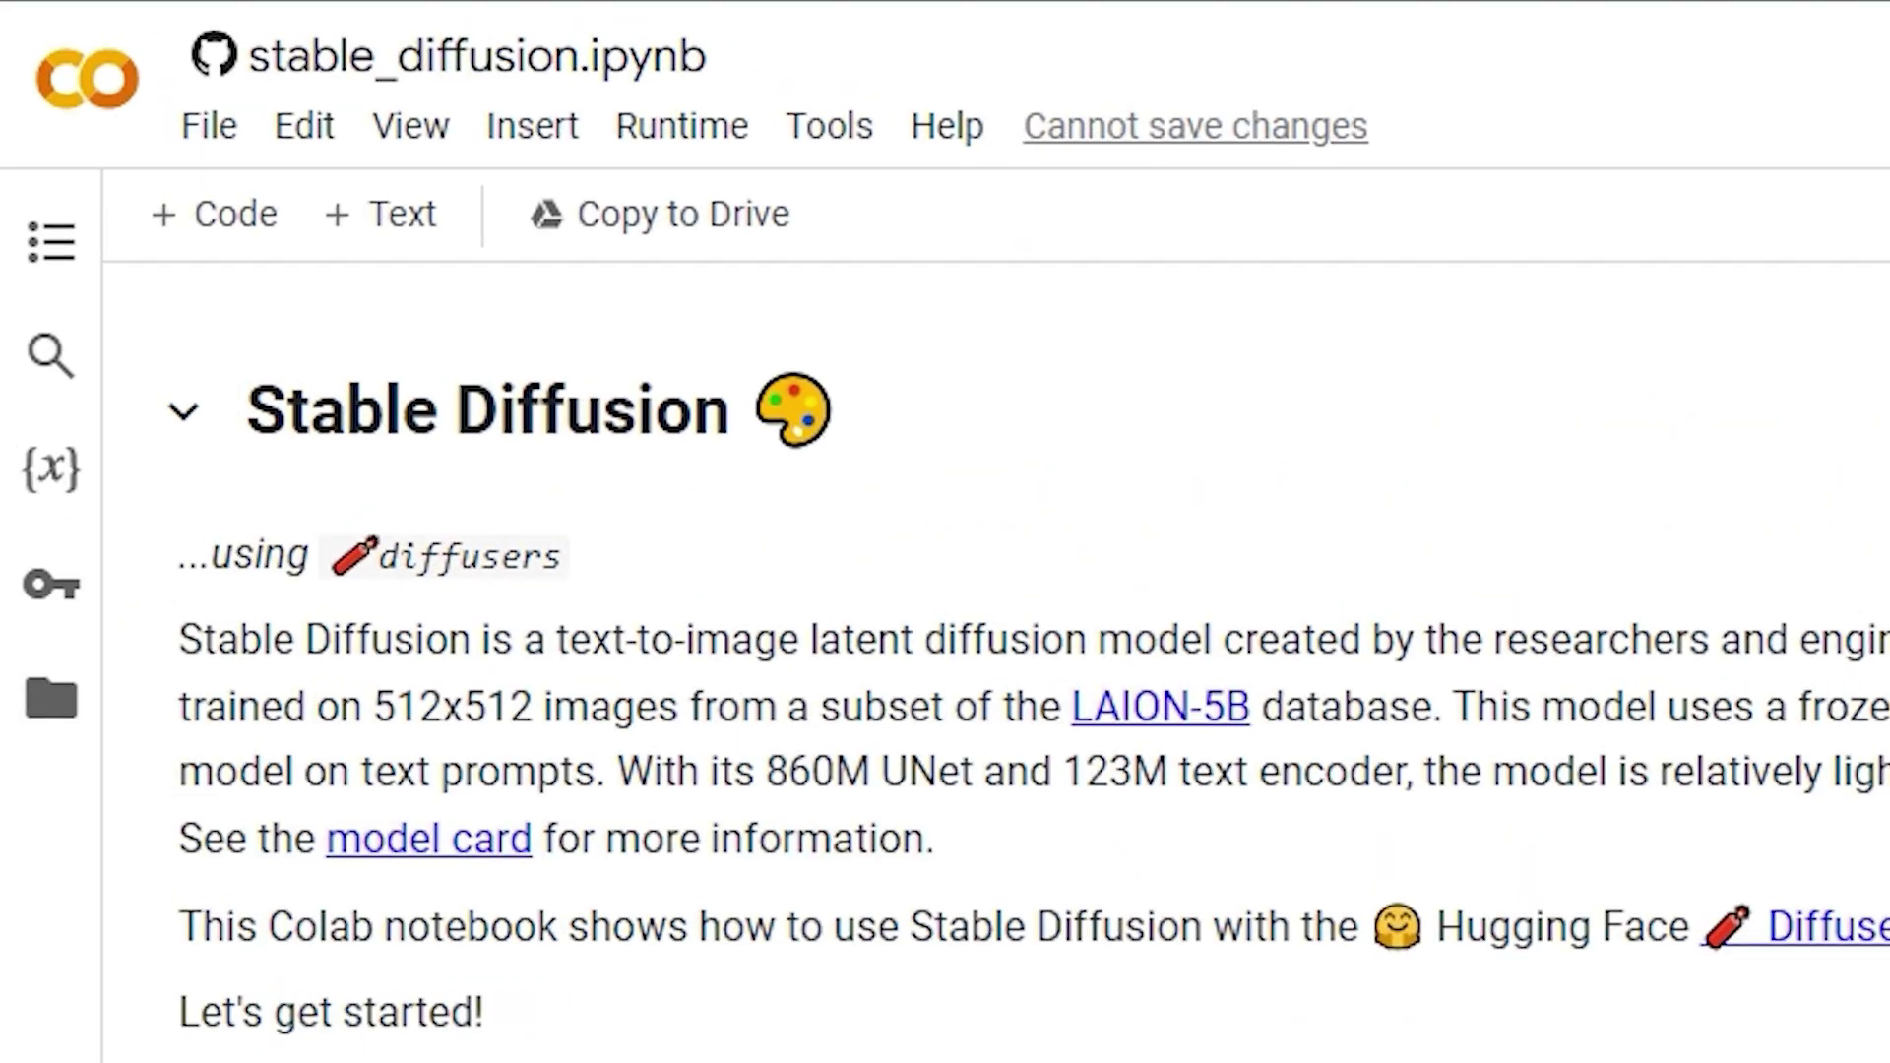
# - Save a copy of the stable_diffusion notebook to Drive and dismiss the copy notice
pyautogui.click(211, 130)
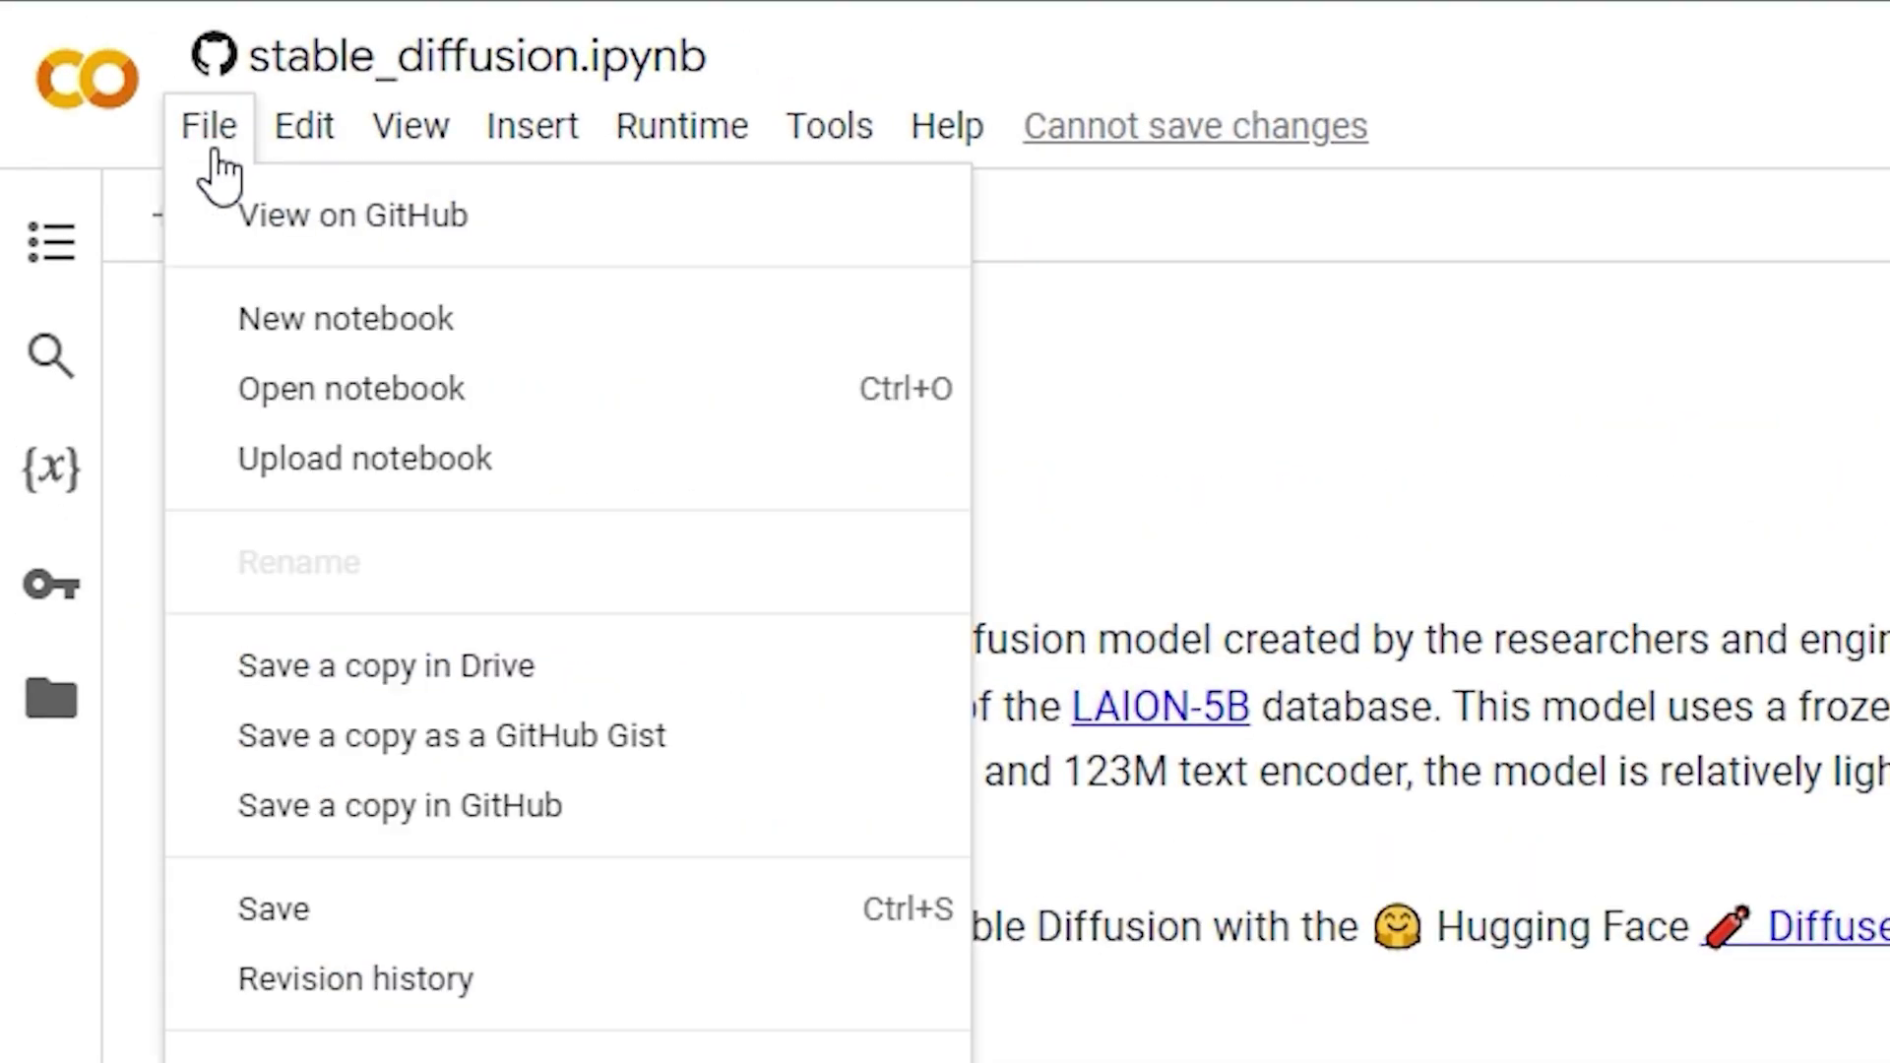
pyautogui.click(408, 667)
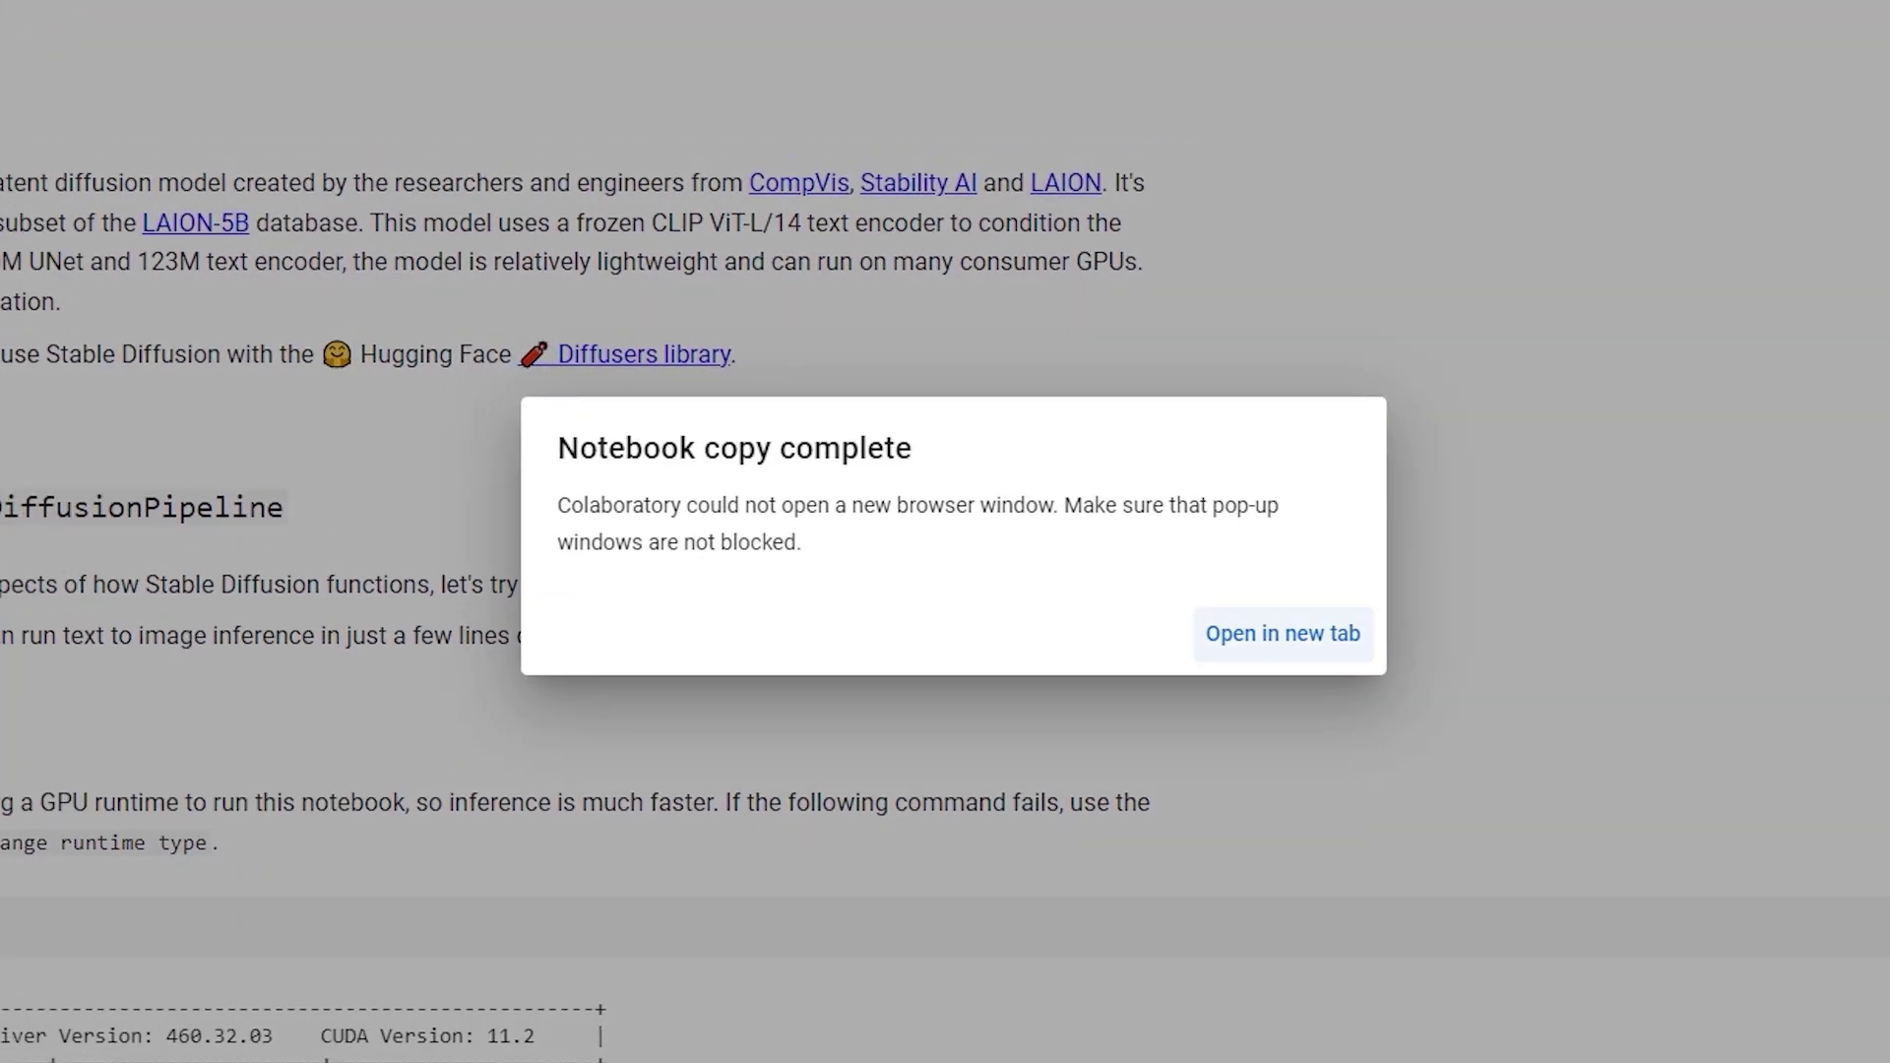
pyautogui.click(1248, 640)
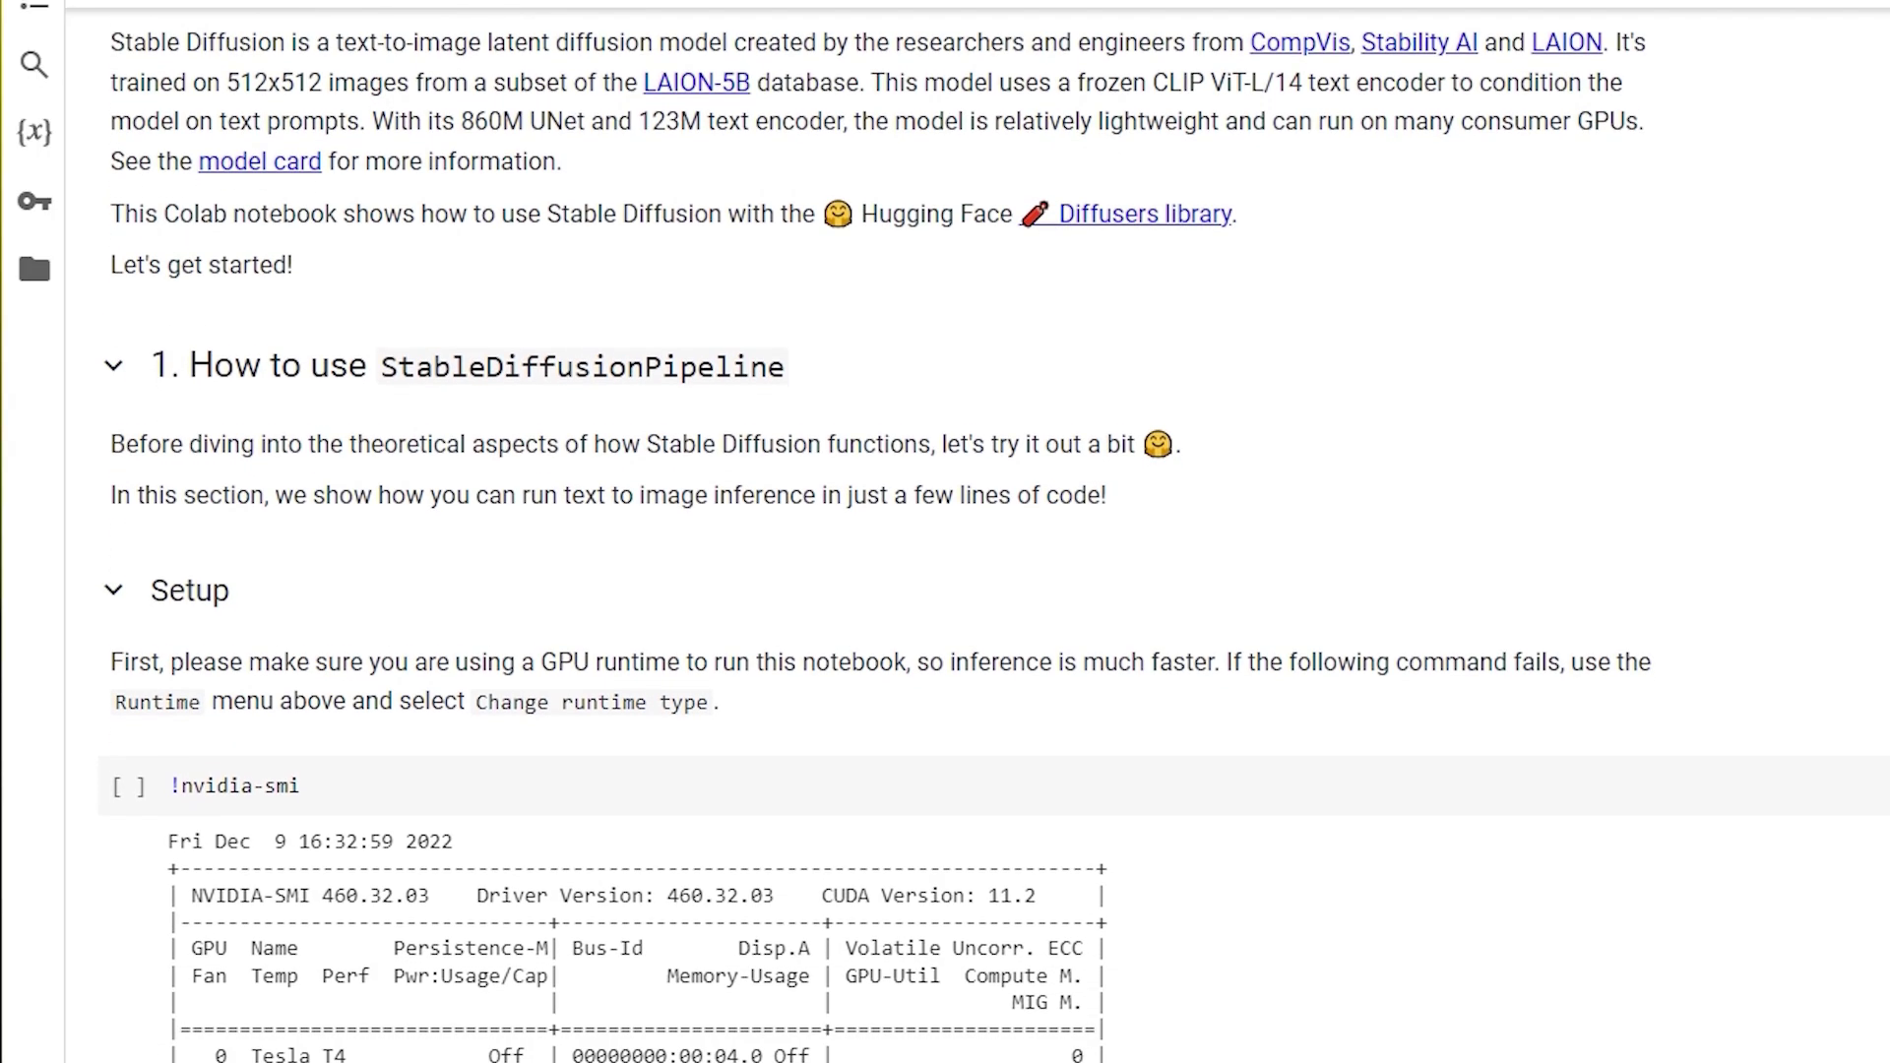
pyautogui.scroll(-1, 945, 591)
pyautogui.scroll(-1, 945, 591)
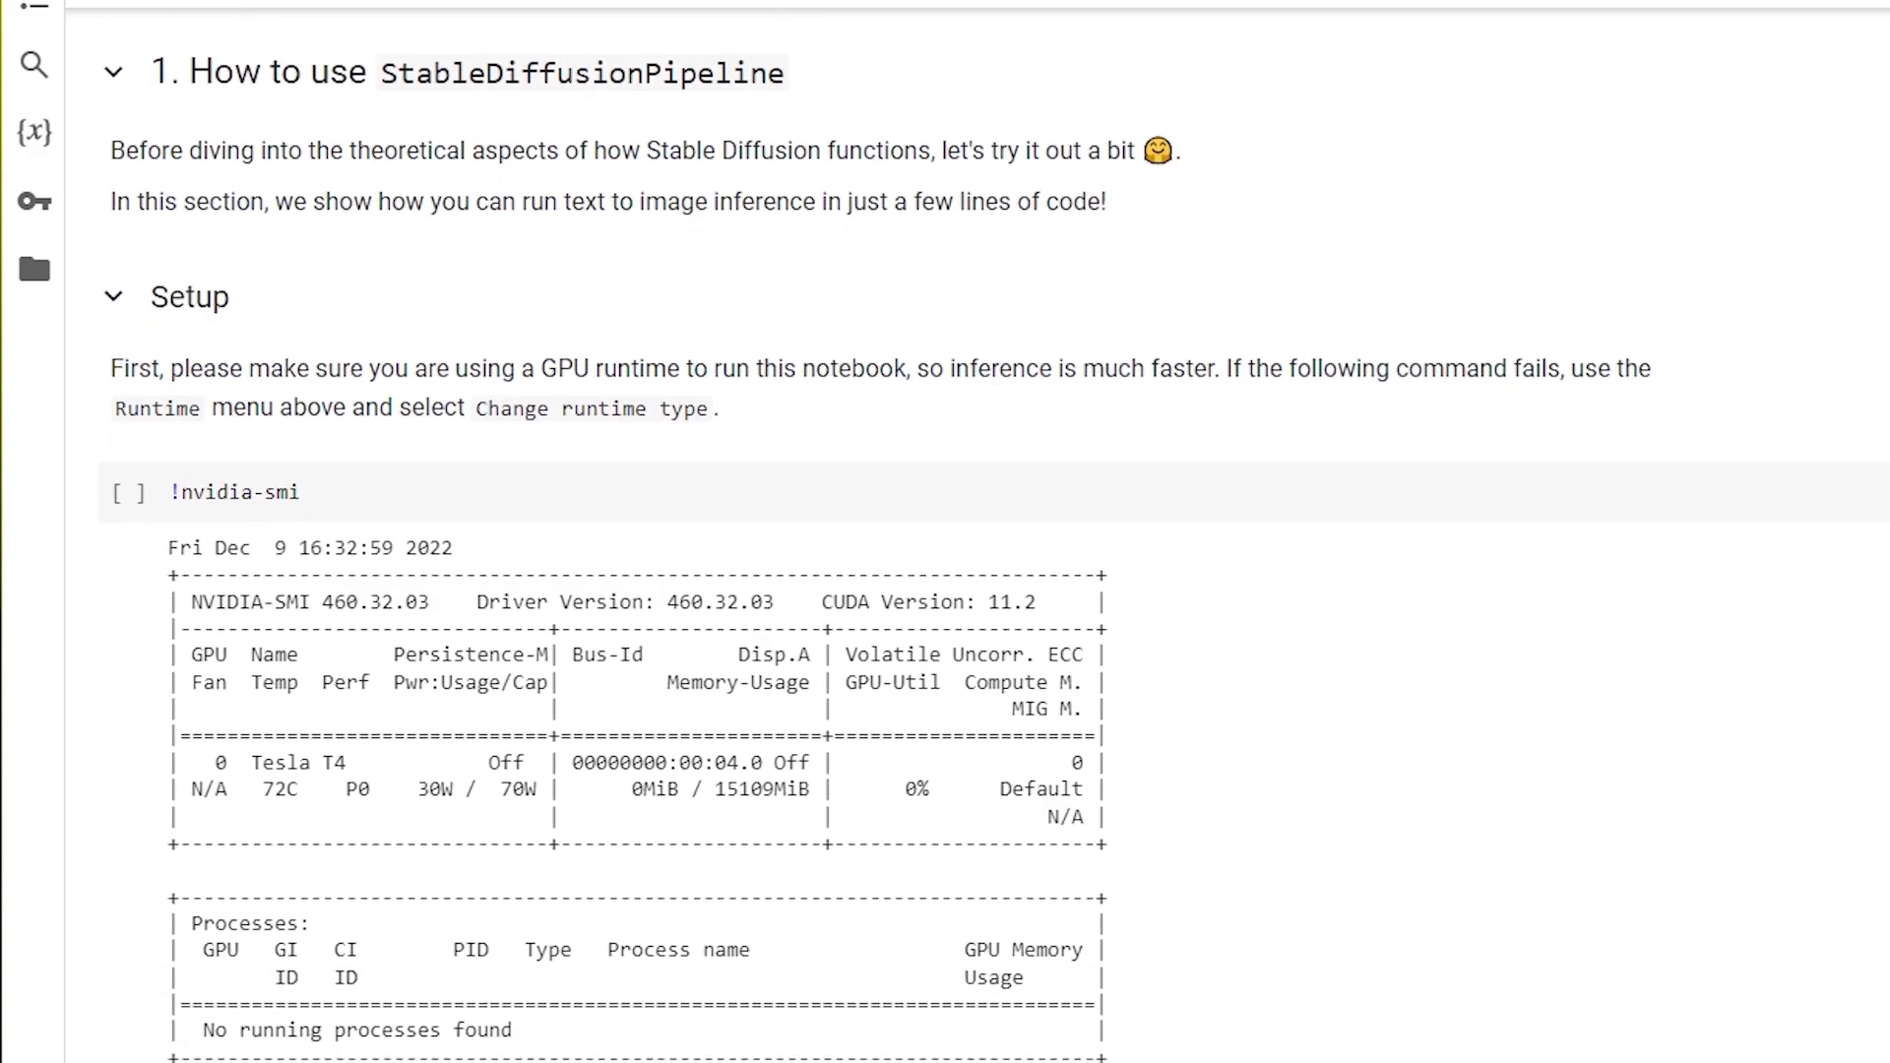
pyautogui.scroll(-1, 945, 591)
pyautogui.scroll(-1, 945, 592)
pyautogui.scroll(-1, 945, 591)
pyautogui.scroll(-1, 945, 592)
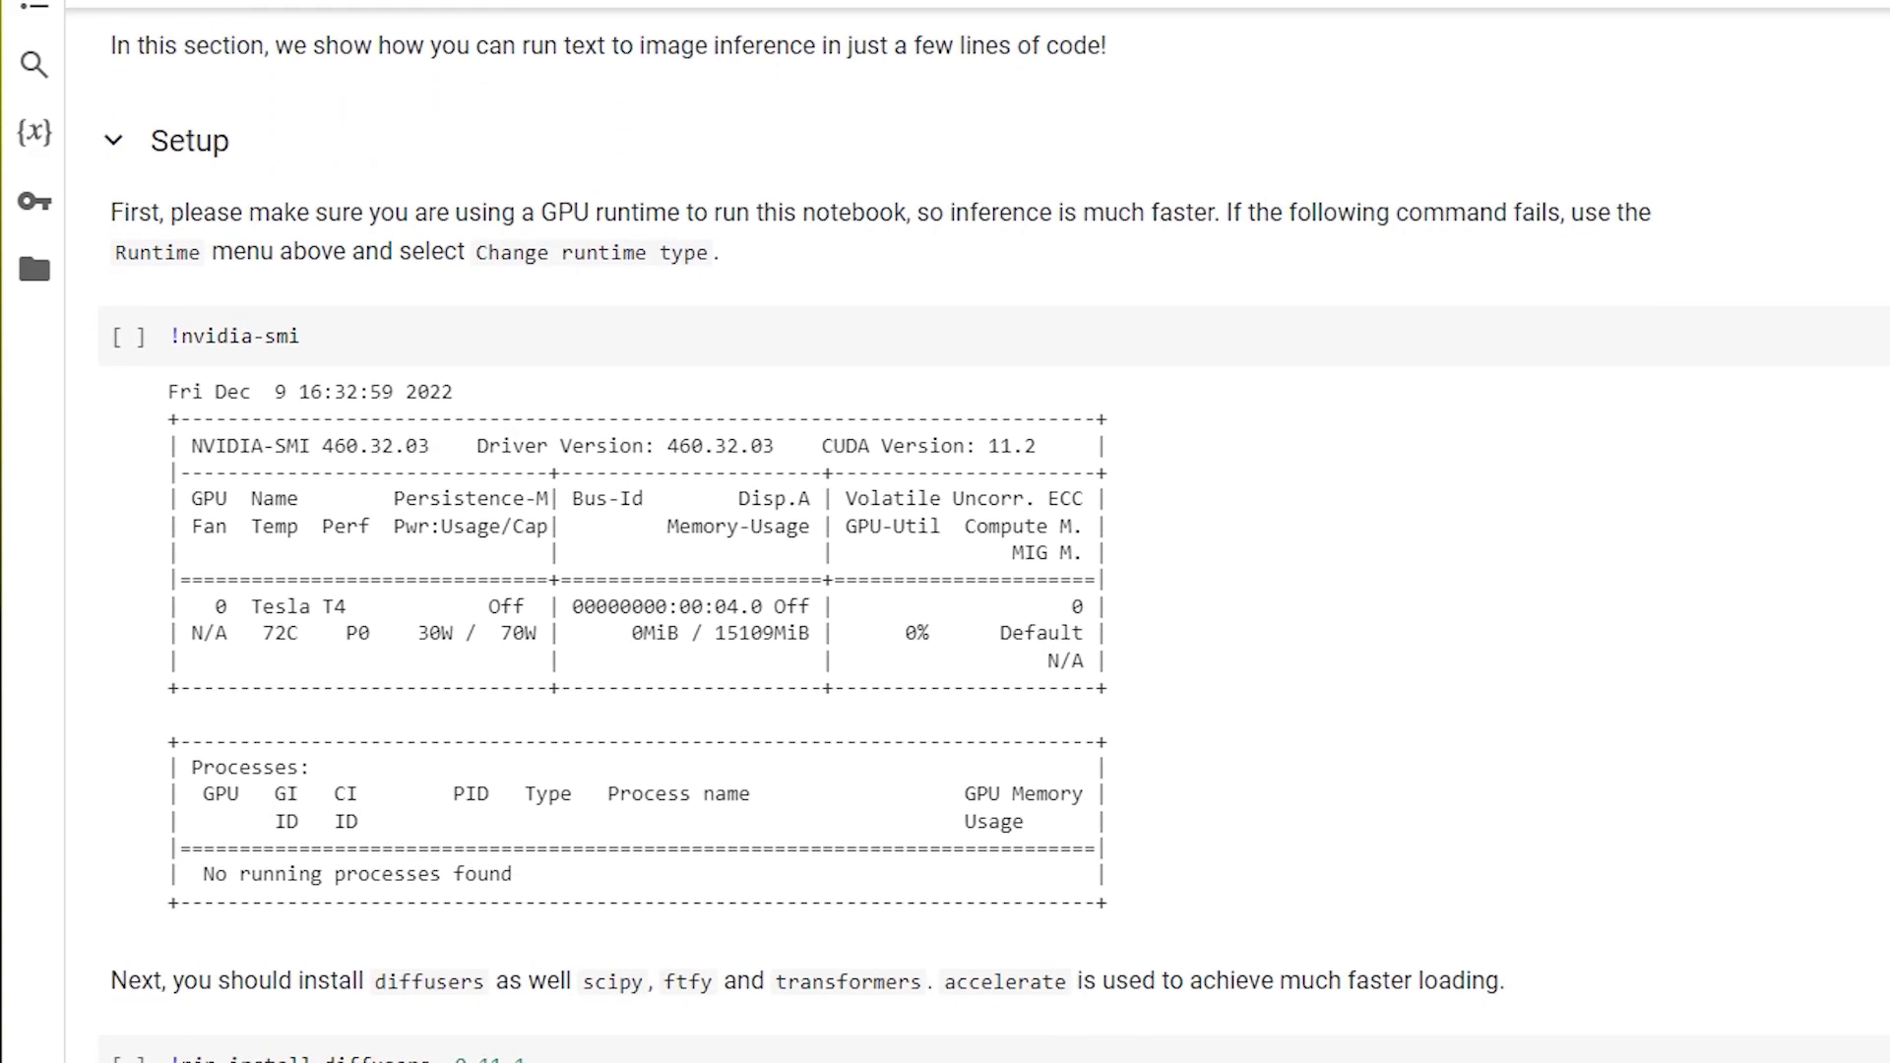
pyautogui.scroll(-1, 945, 592)
pyautogui.scroll(-1, 945, 590)
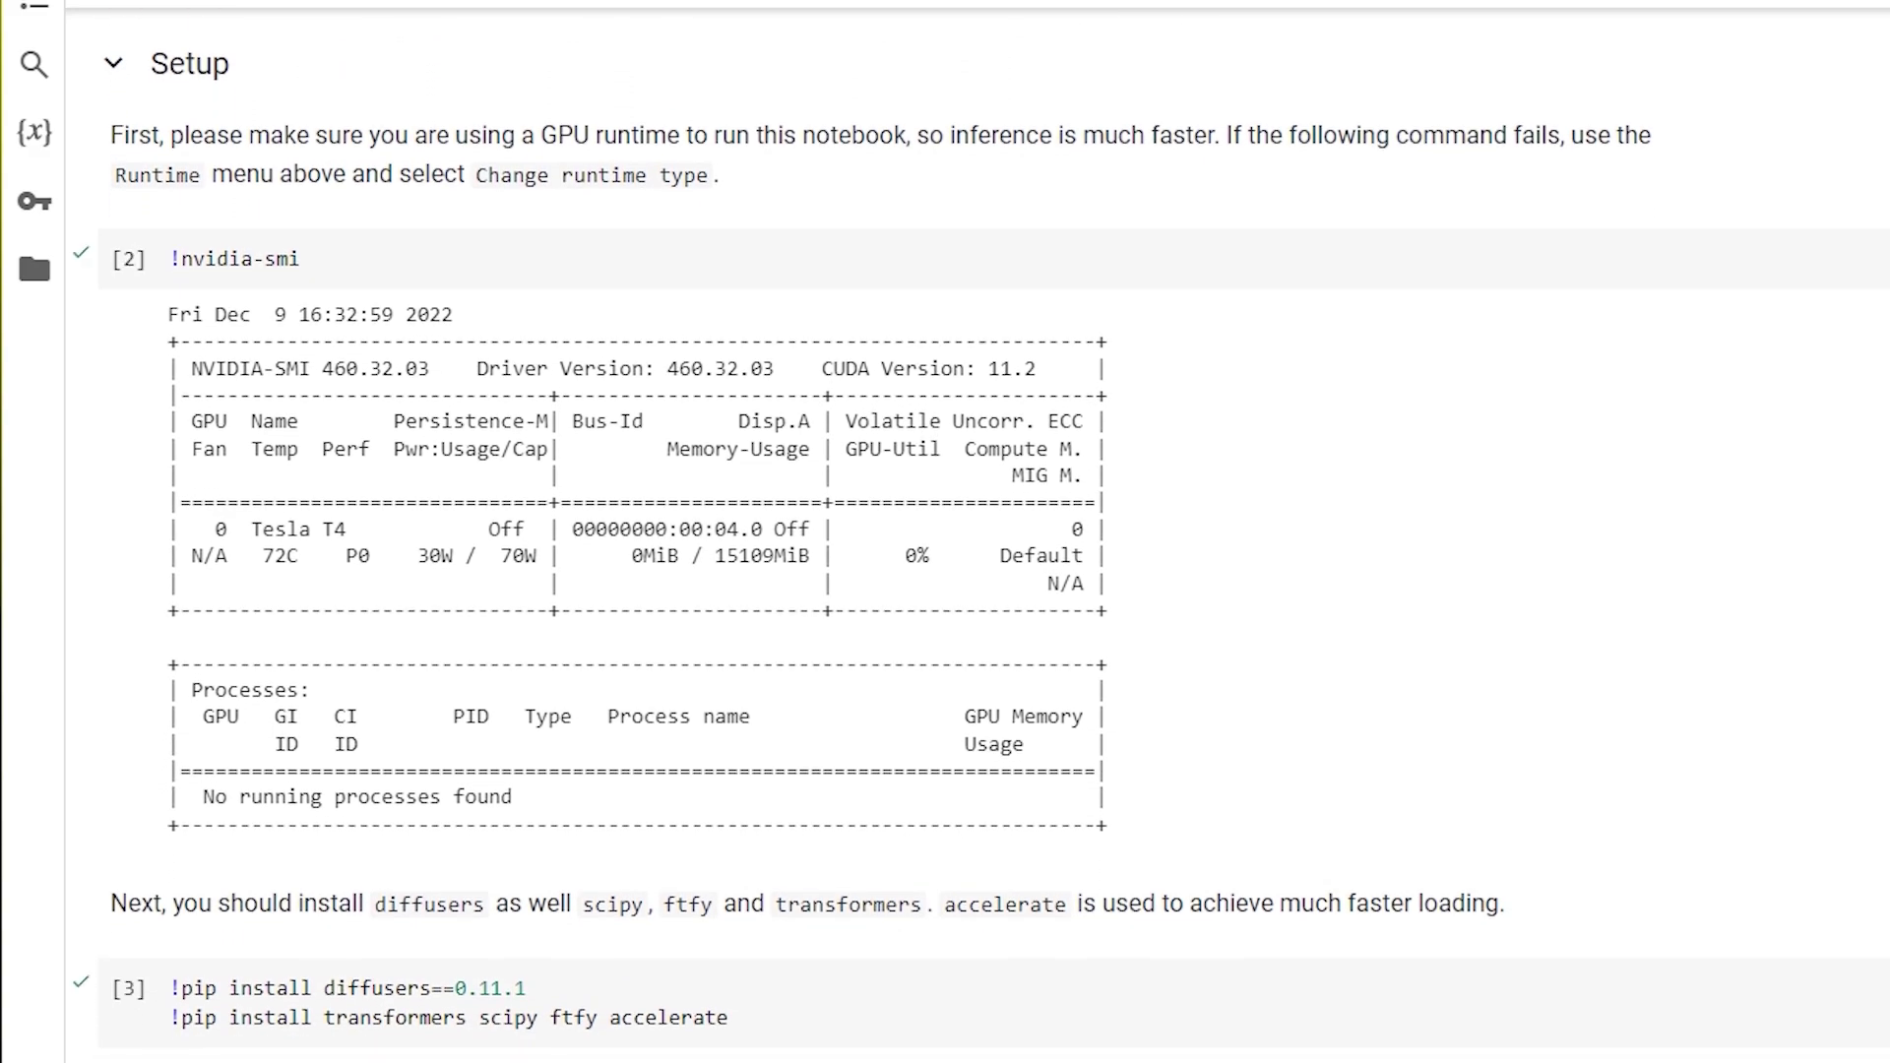
# - Run the nvidia-smi GPU check despite the warning, then install diffusers, transformers, scipy, ftfy, accelerate
pyautogui.click(129, 263)
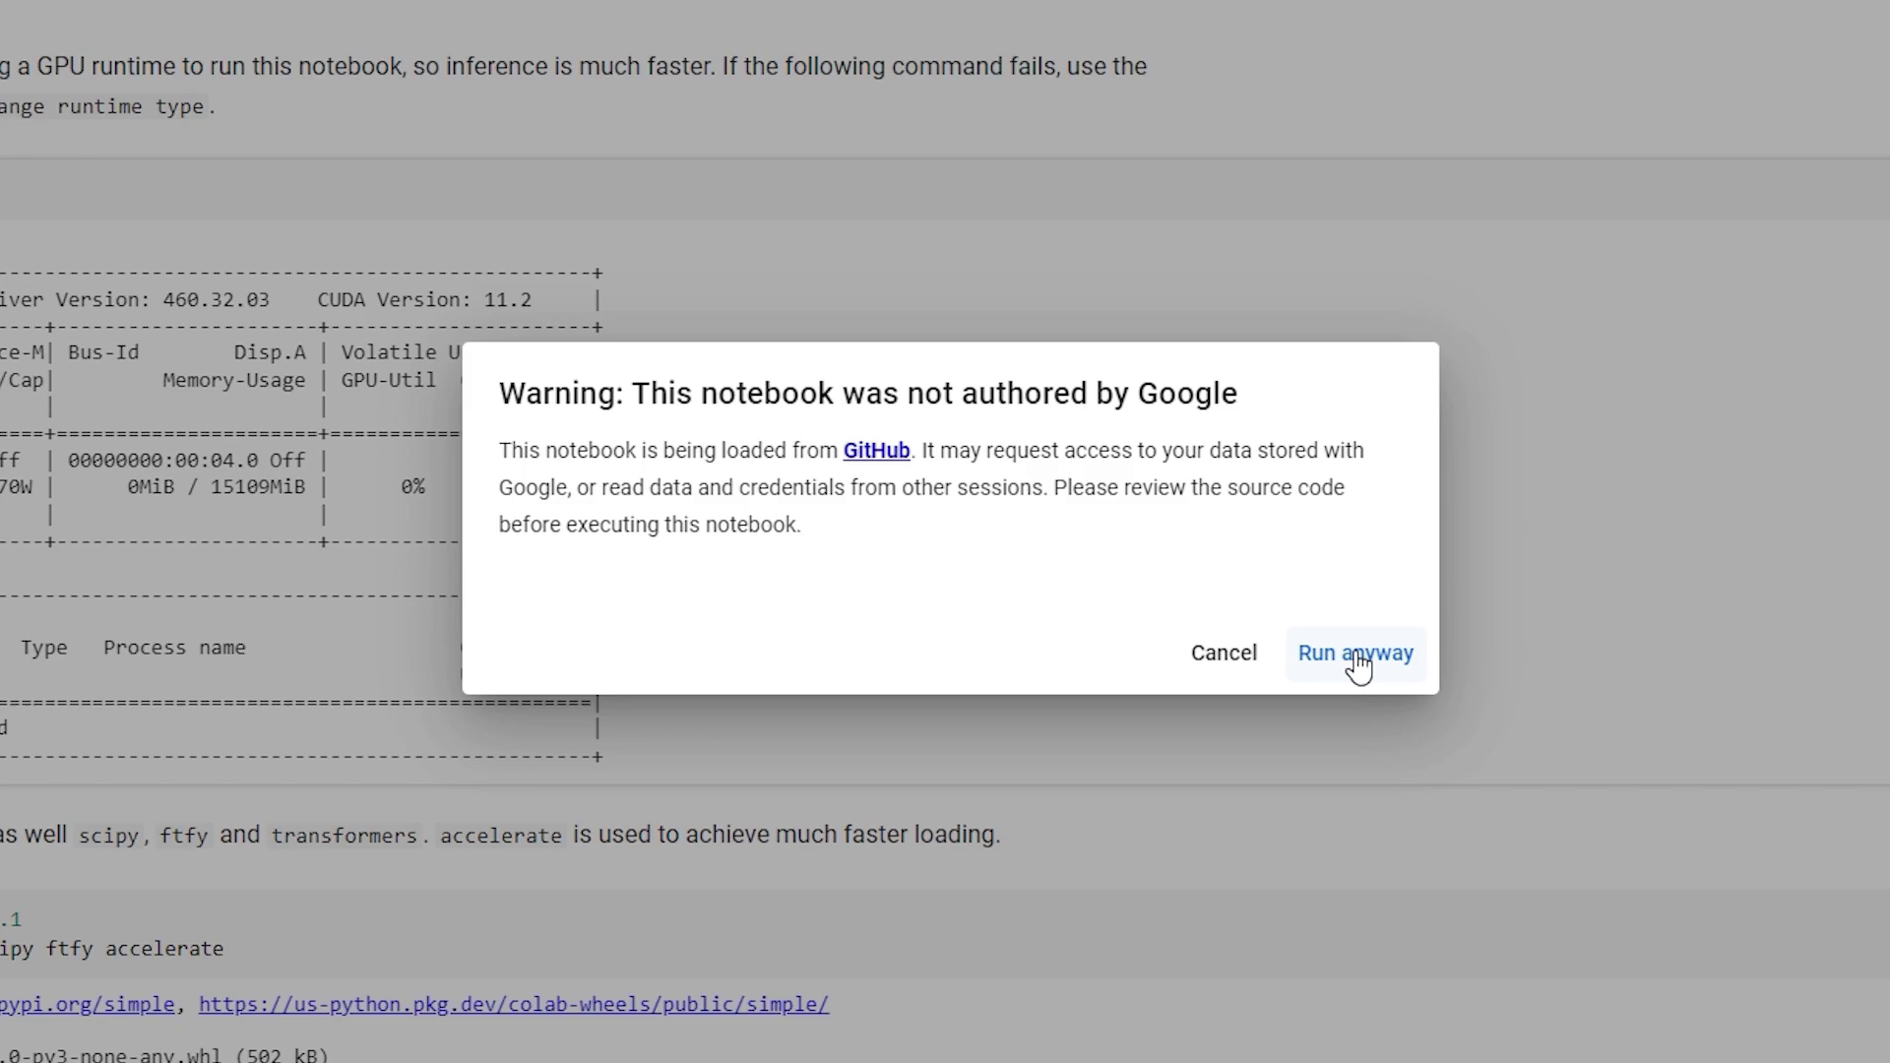
pyautogui.click(1355, 654)
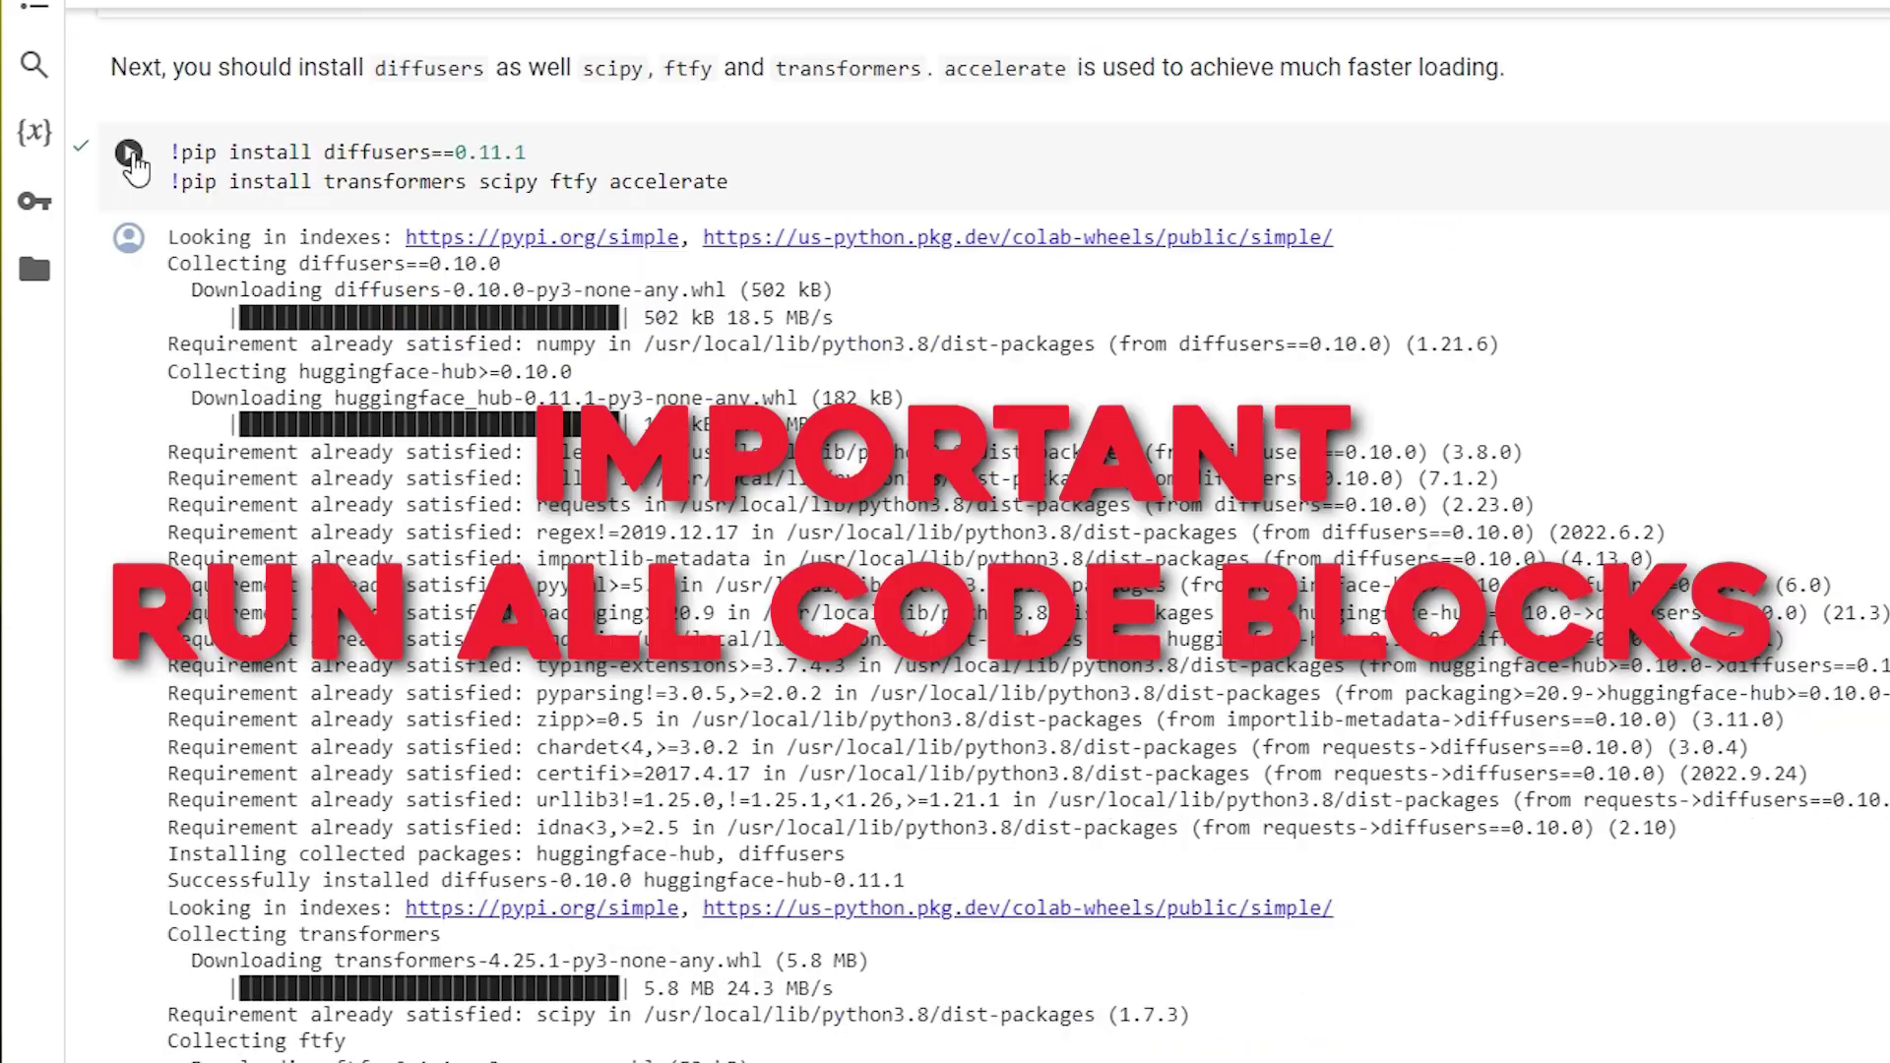
pyautogui.click(129, 154)
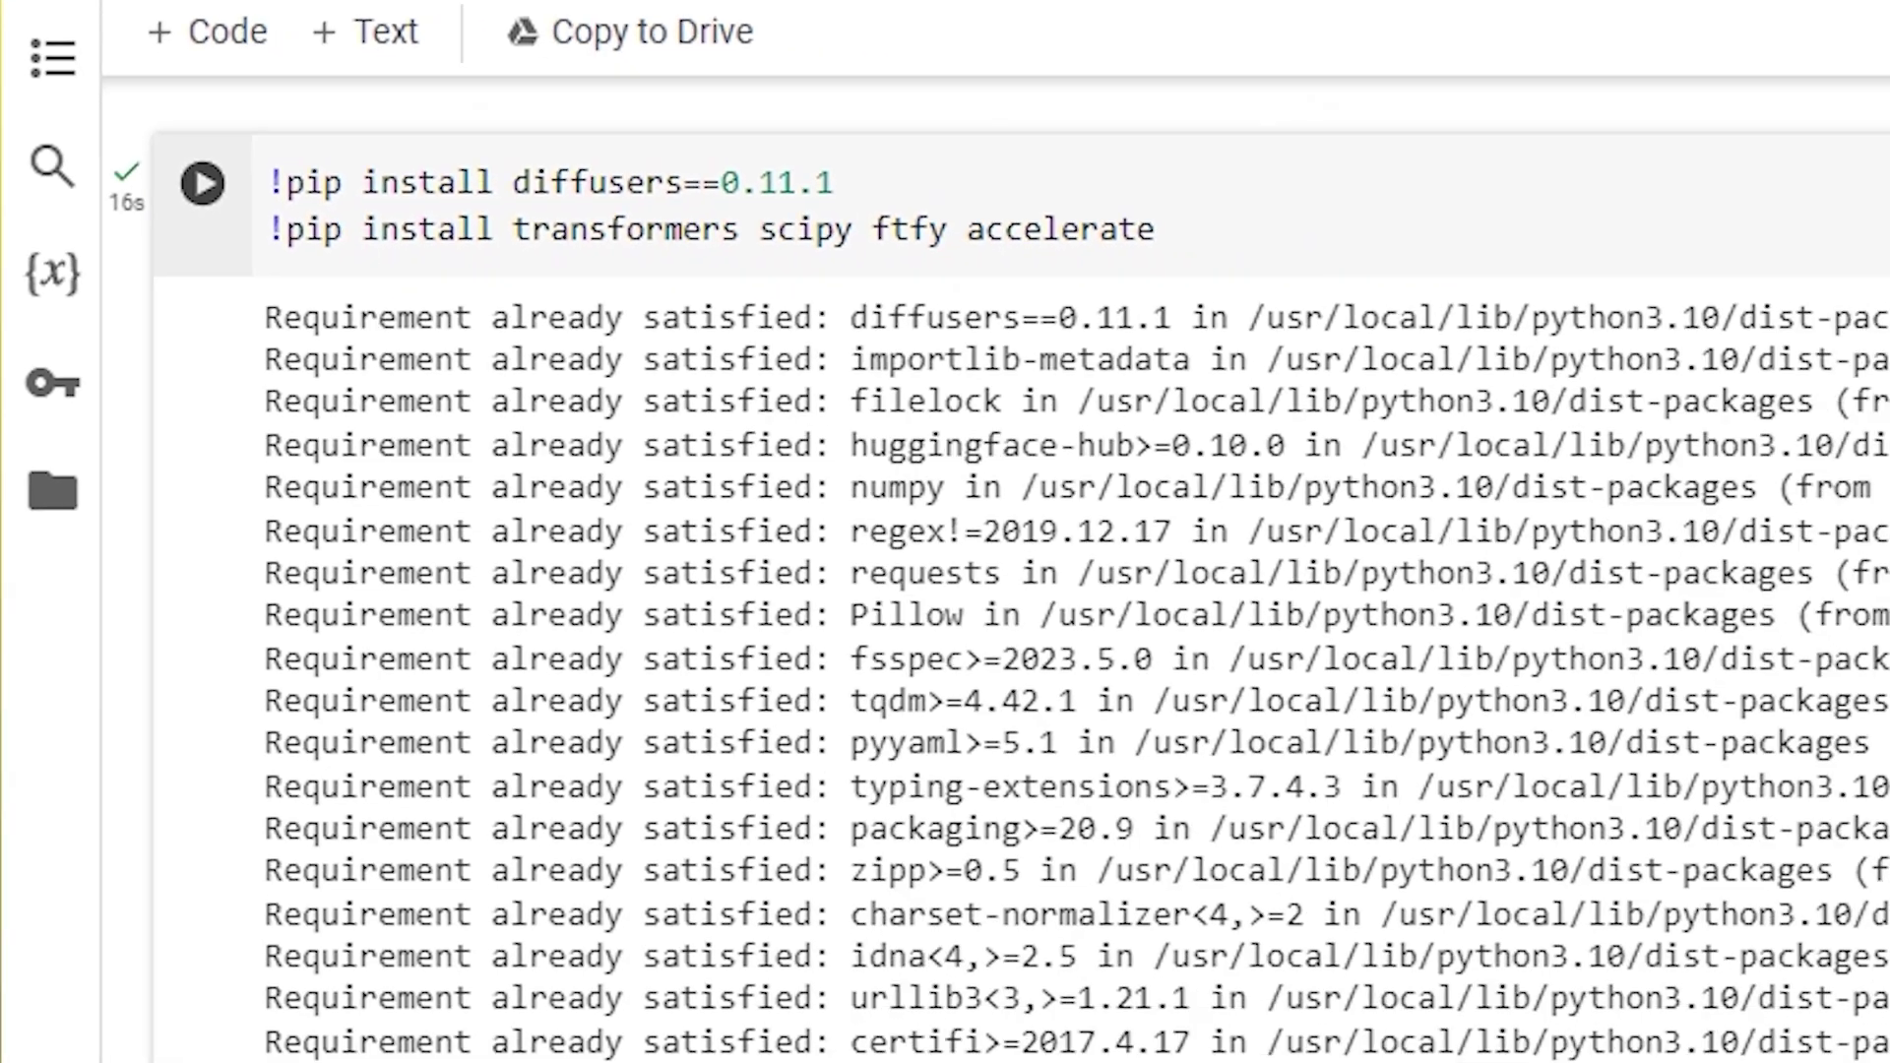
pyautogui.scroll(-3, 945, 590)
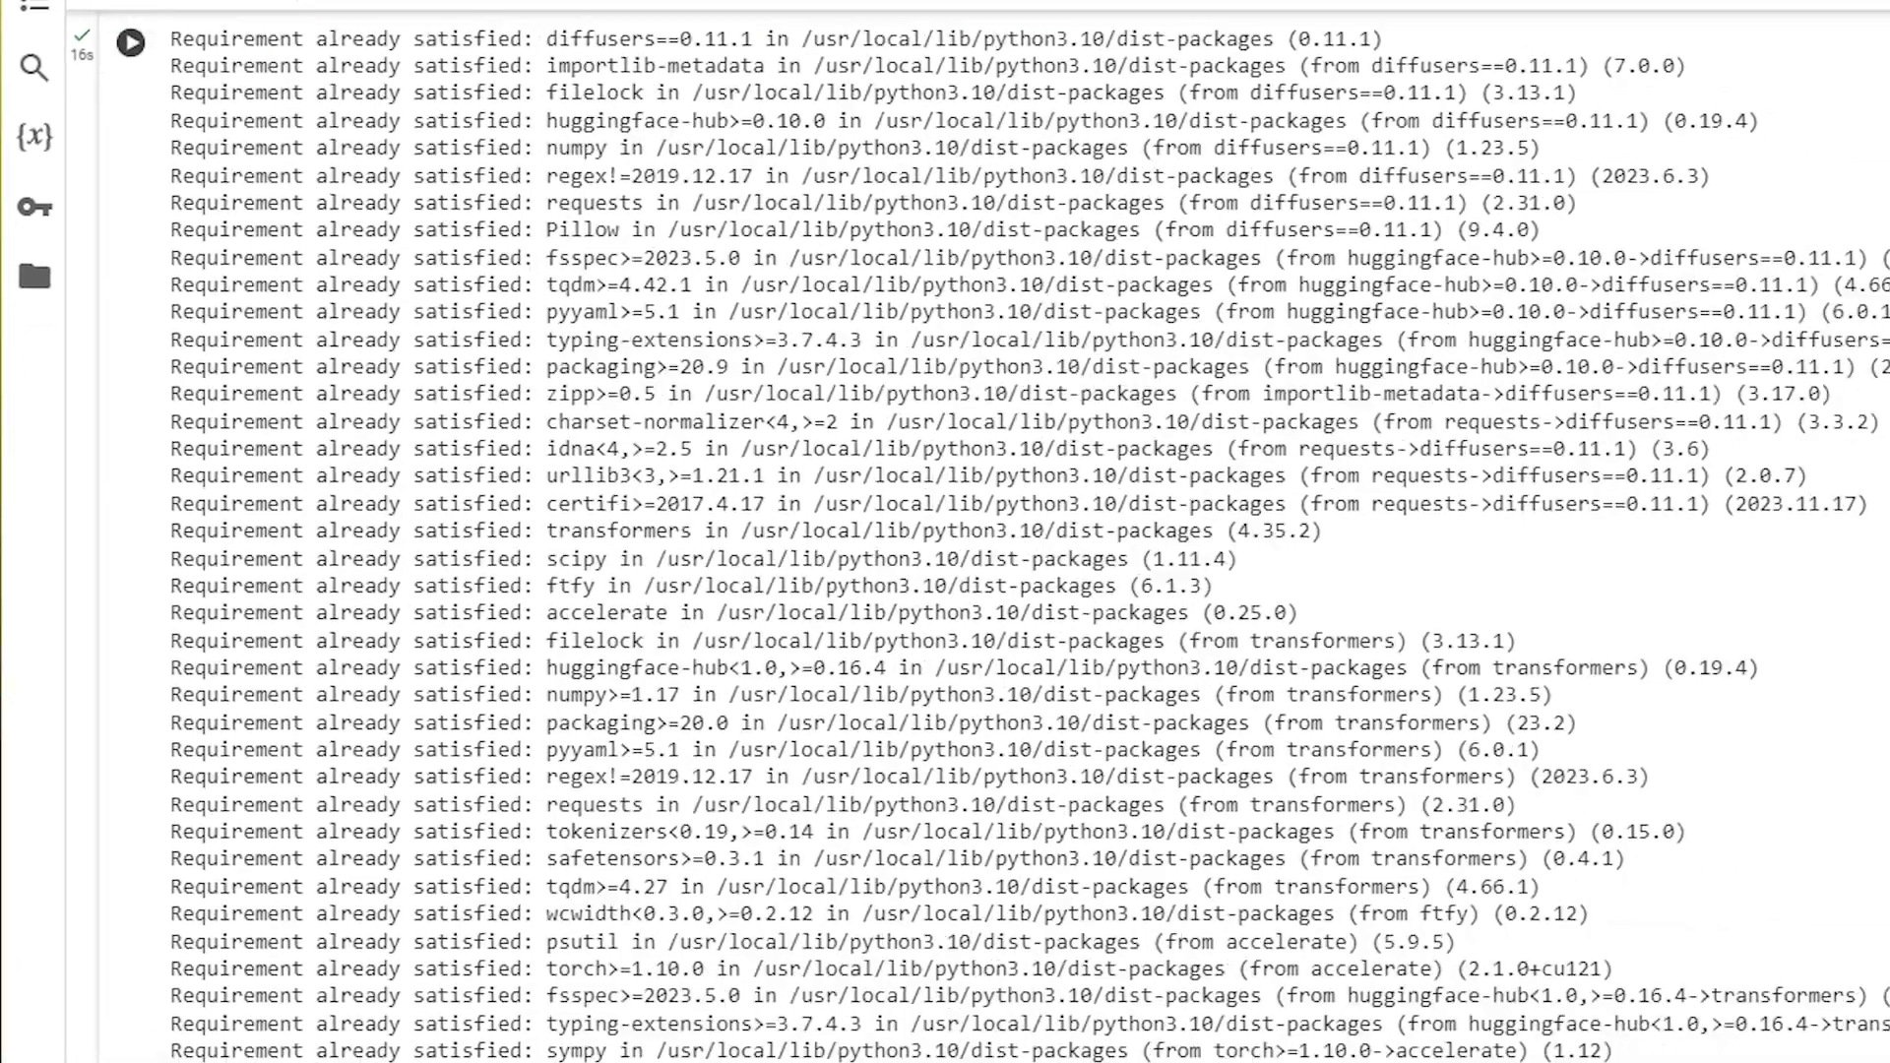
pyautogui.scroll(-3, 946, 591)
pyautogui.scroll(-3, 945, 590)
pyautogui.scroll(-2, 946, 592)
pyautogui.scroll(-5, 945, 590)
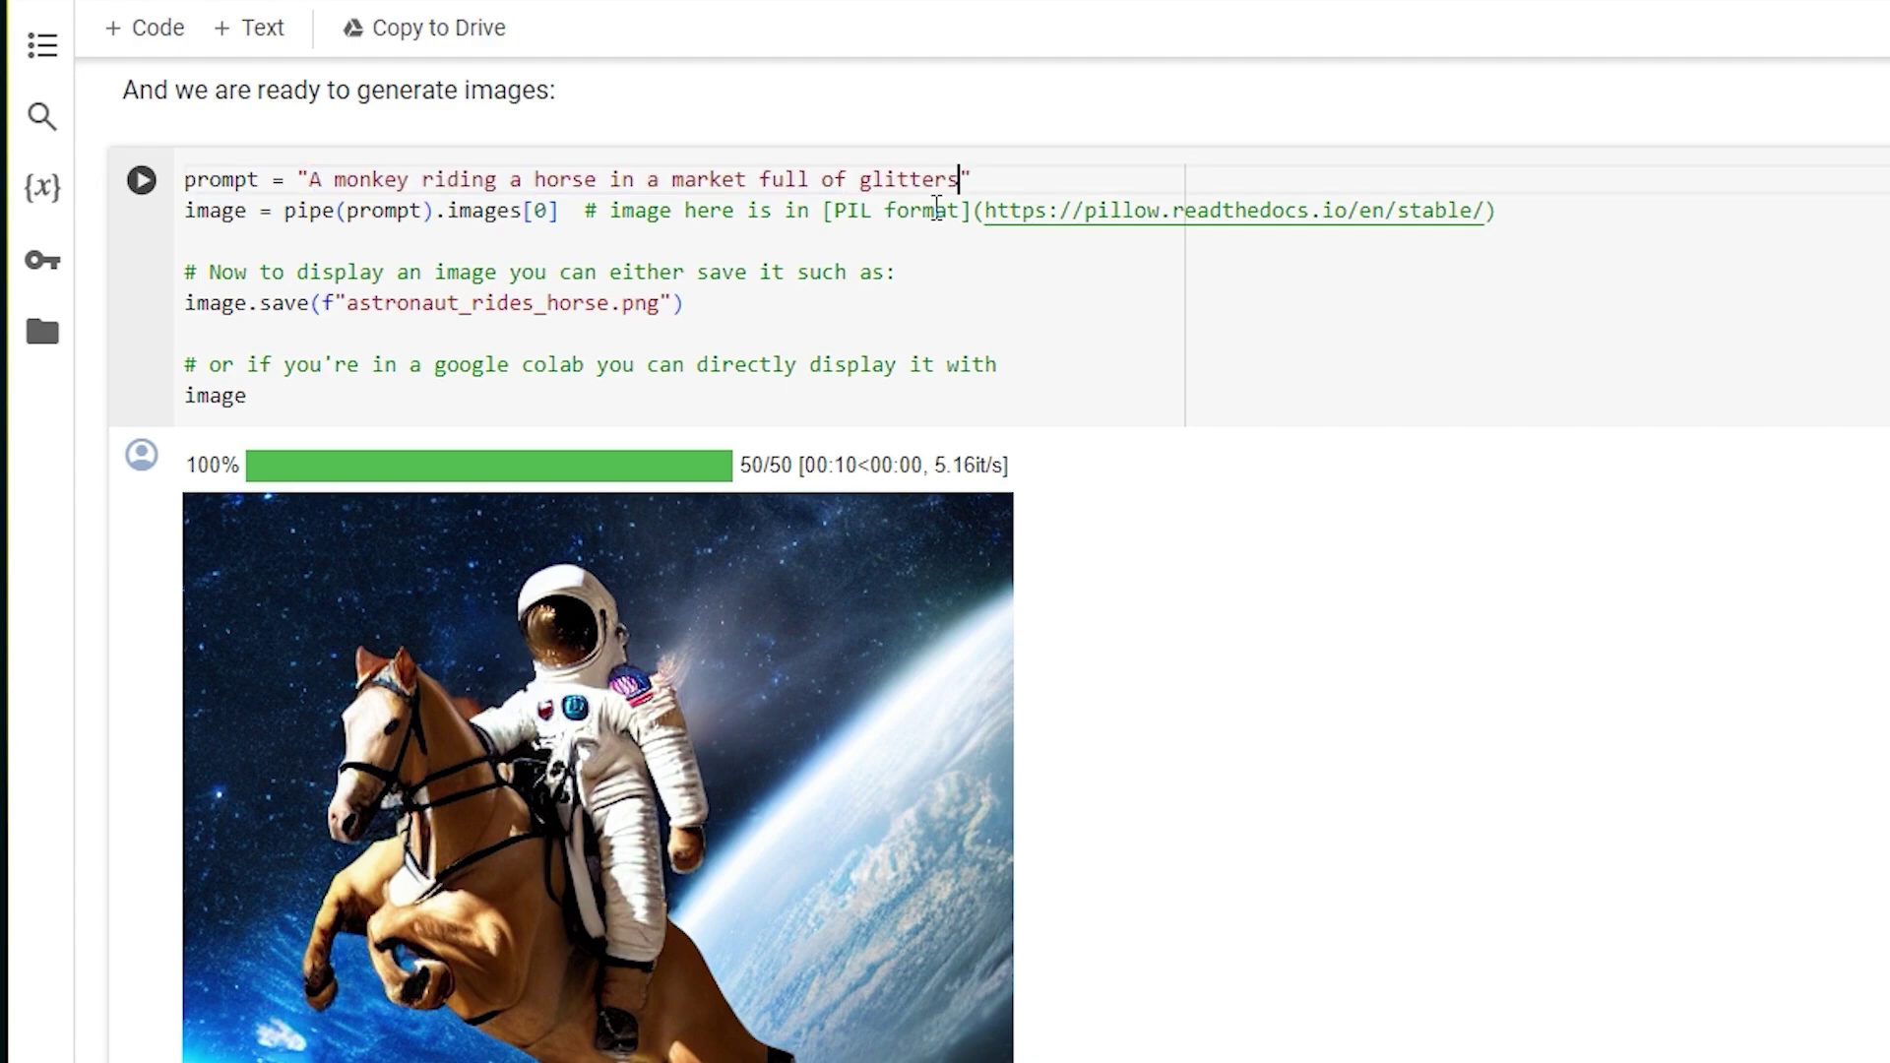
# - Lowercase the prompt and generate the monkey riding a horse in a glittering market
pyautogui.click(322, 178)
pyautogui.press('BackSpace')
pyautogui.write('a')
pyautogui.click(141, 182)
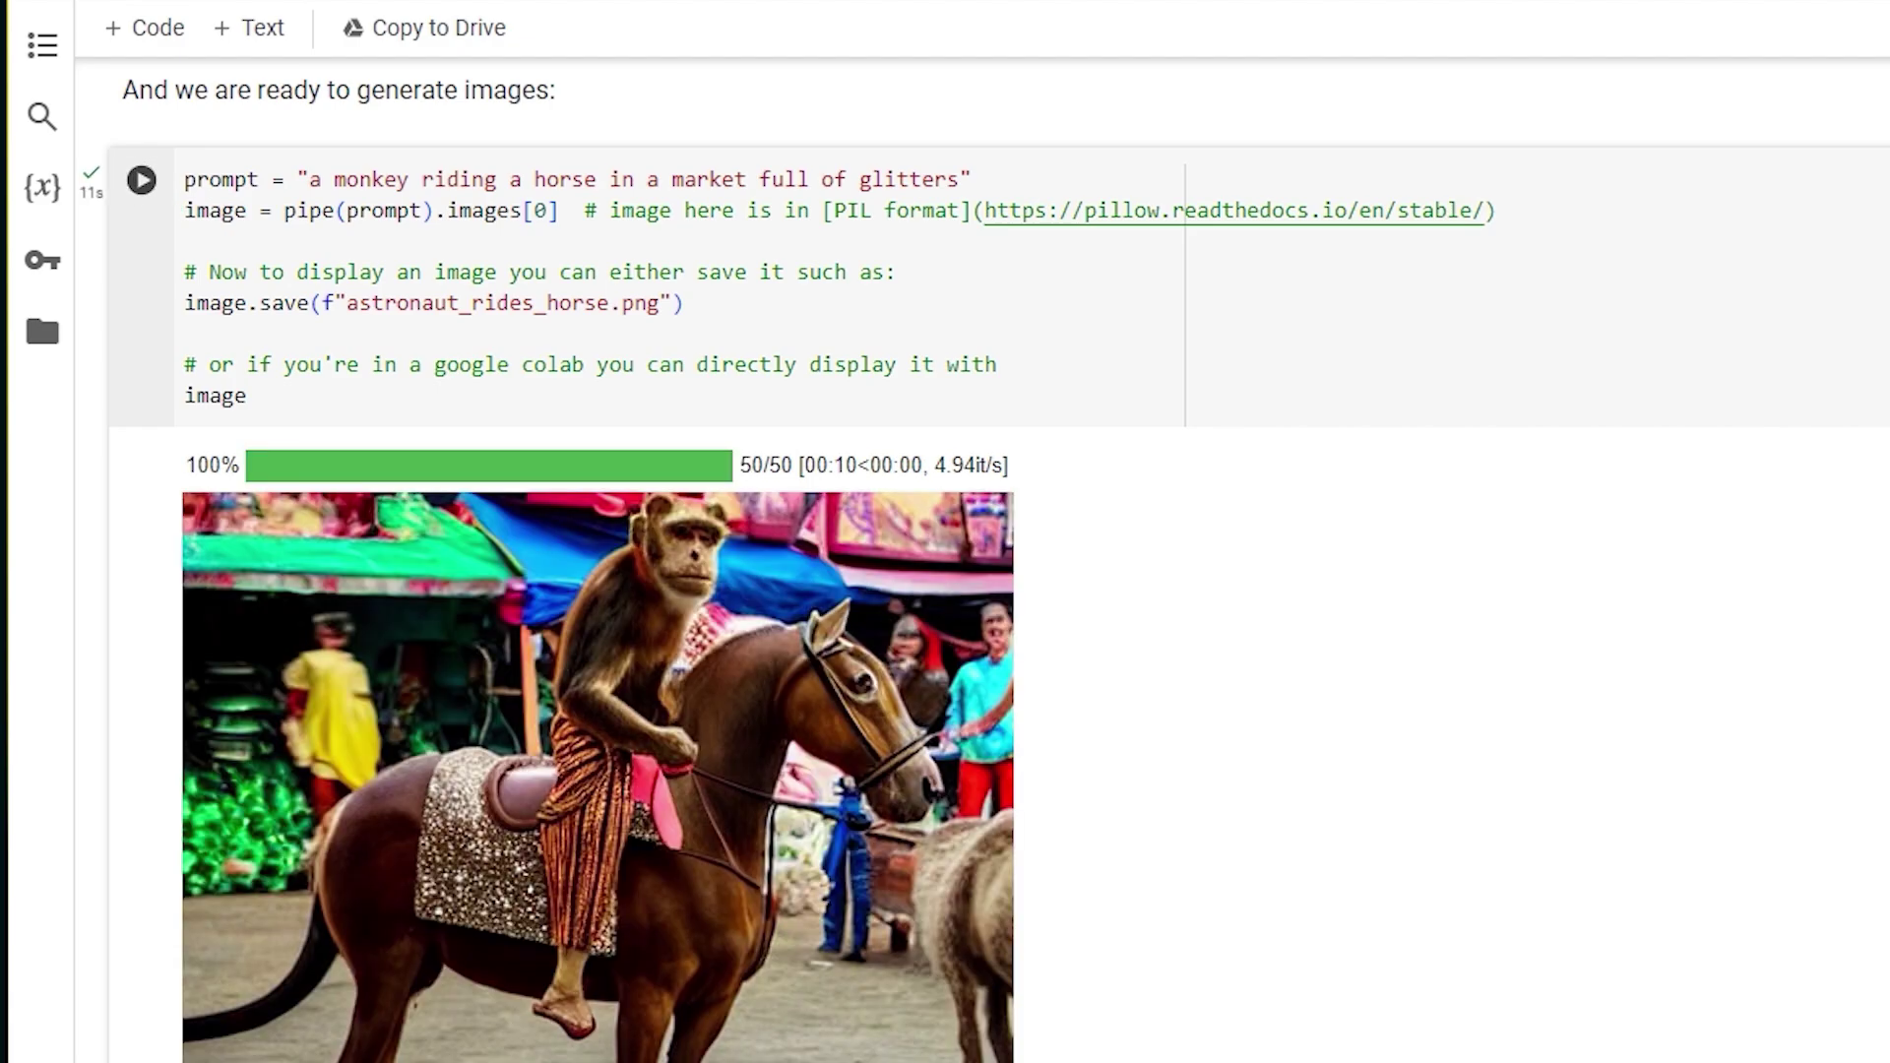
# - Save the monkey image to a file, then generate the busy Martian city under a red sky
pyautogui.rightClick(721, 774)
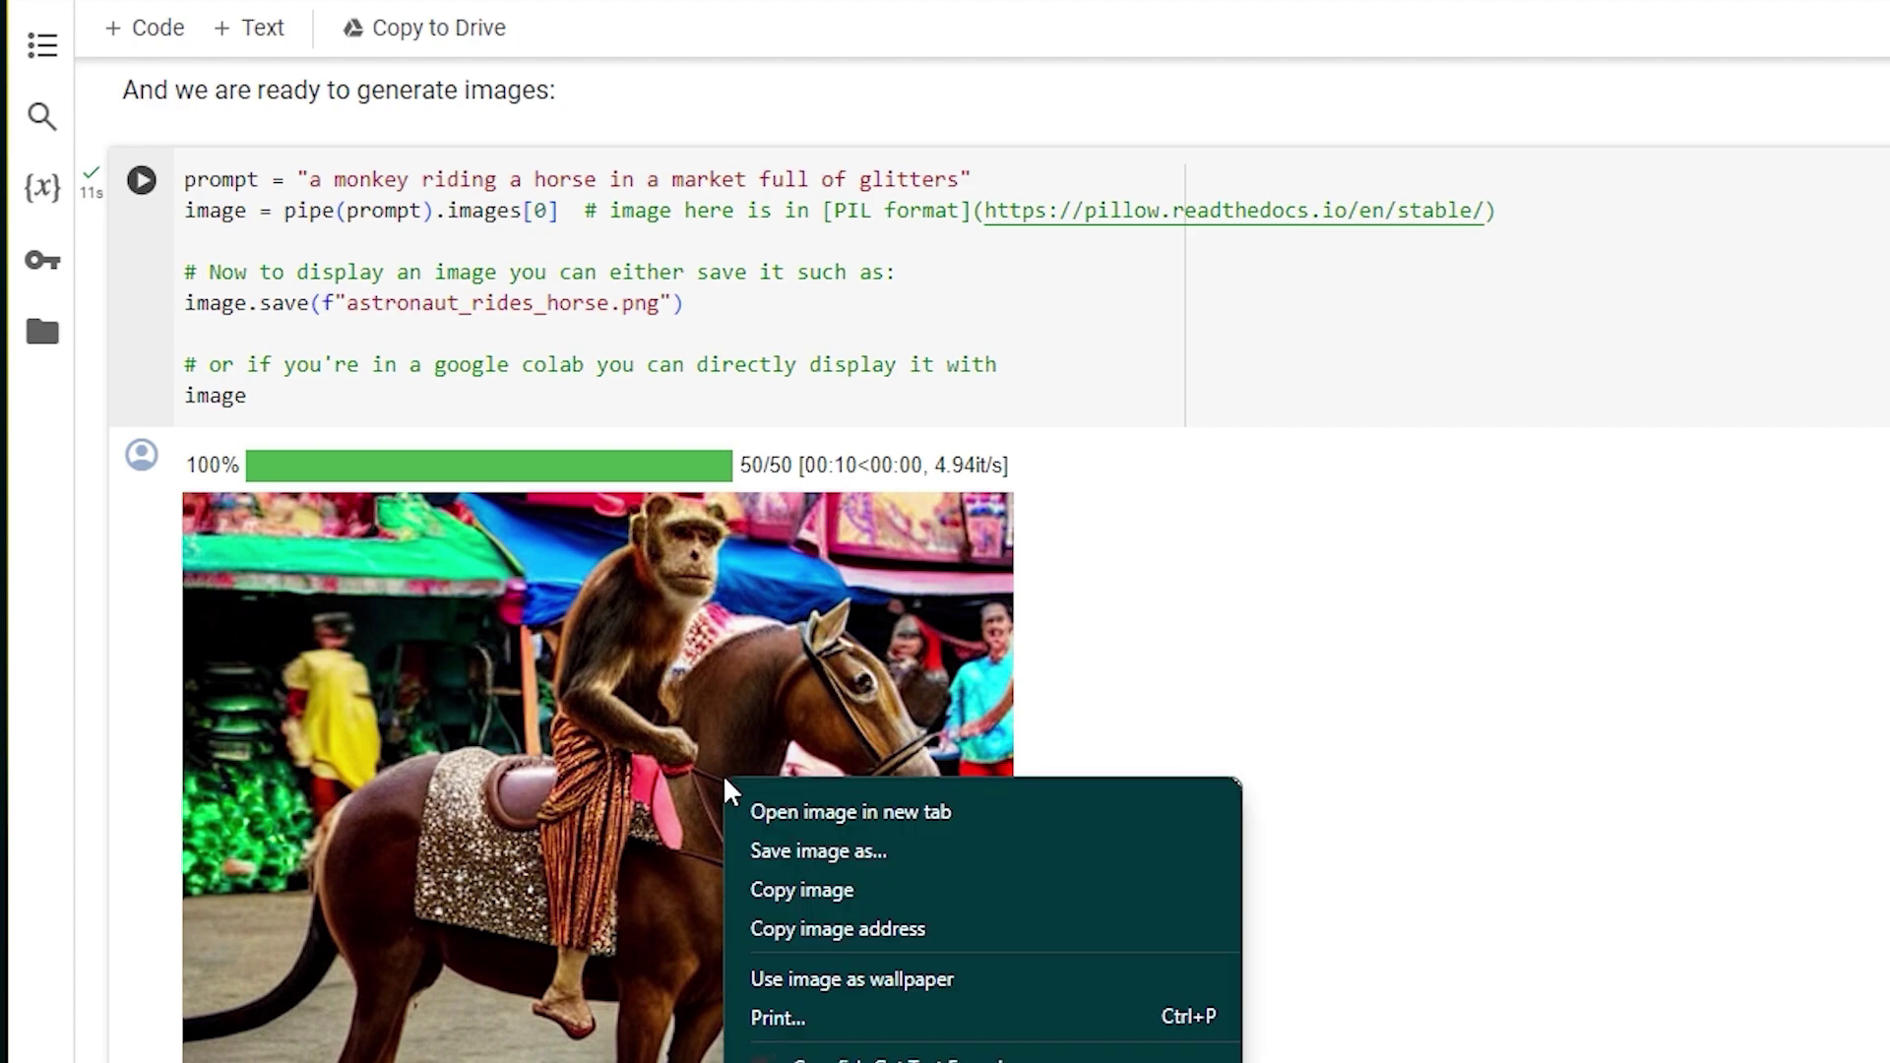
pyautogui.click(783, 848)
pyautogui.write('monkey-horse.png')
pyautogui.press('Return')
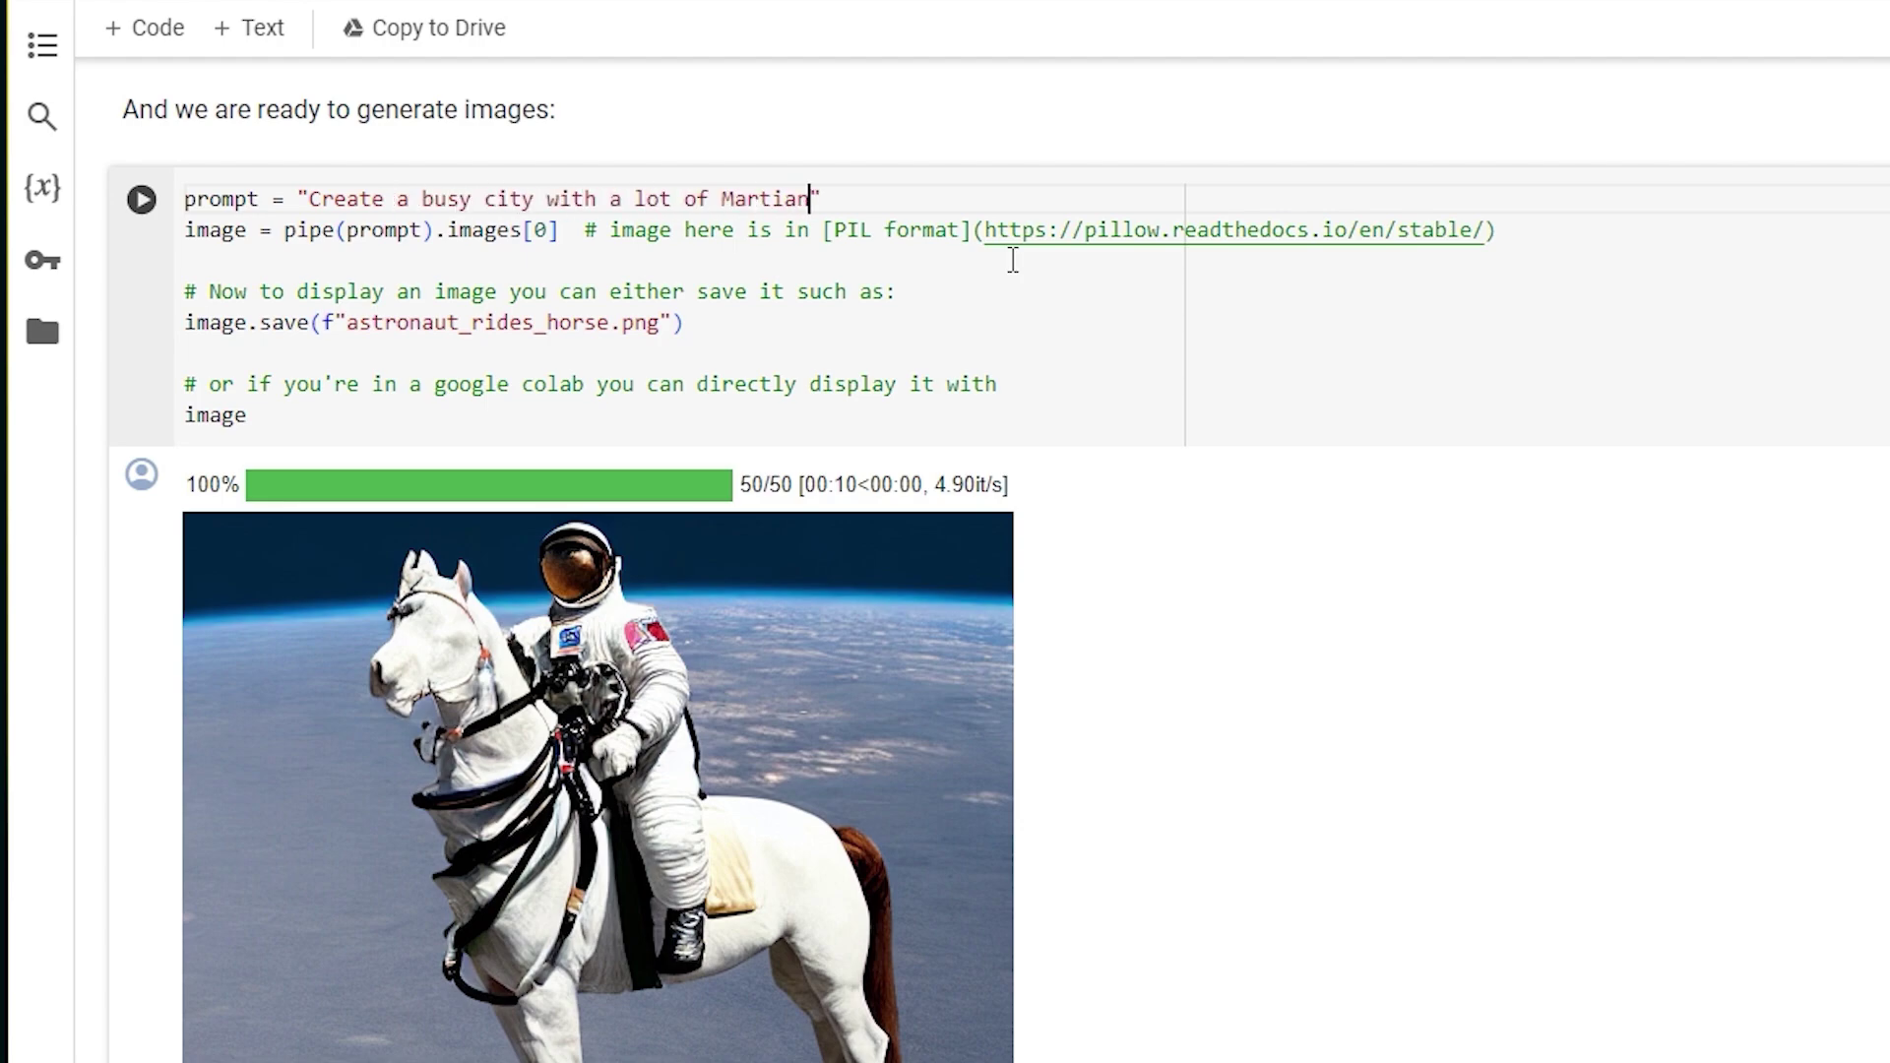
pyautogui.write('s on planet Mars under a red sunny sky')
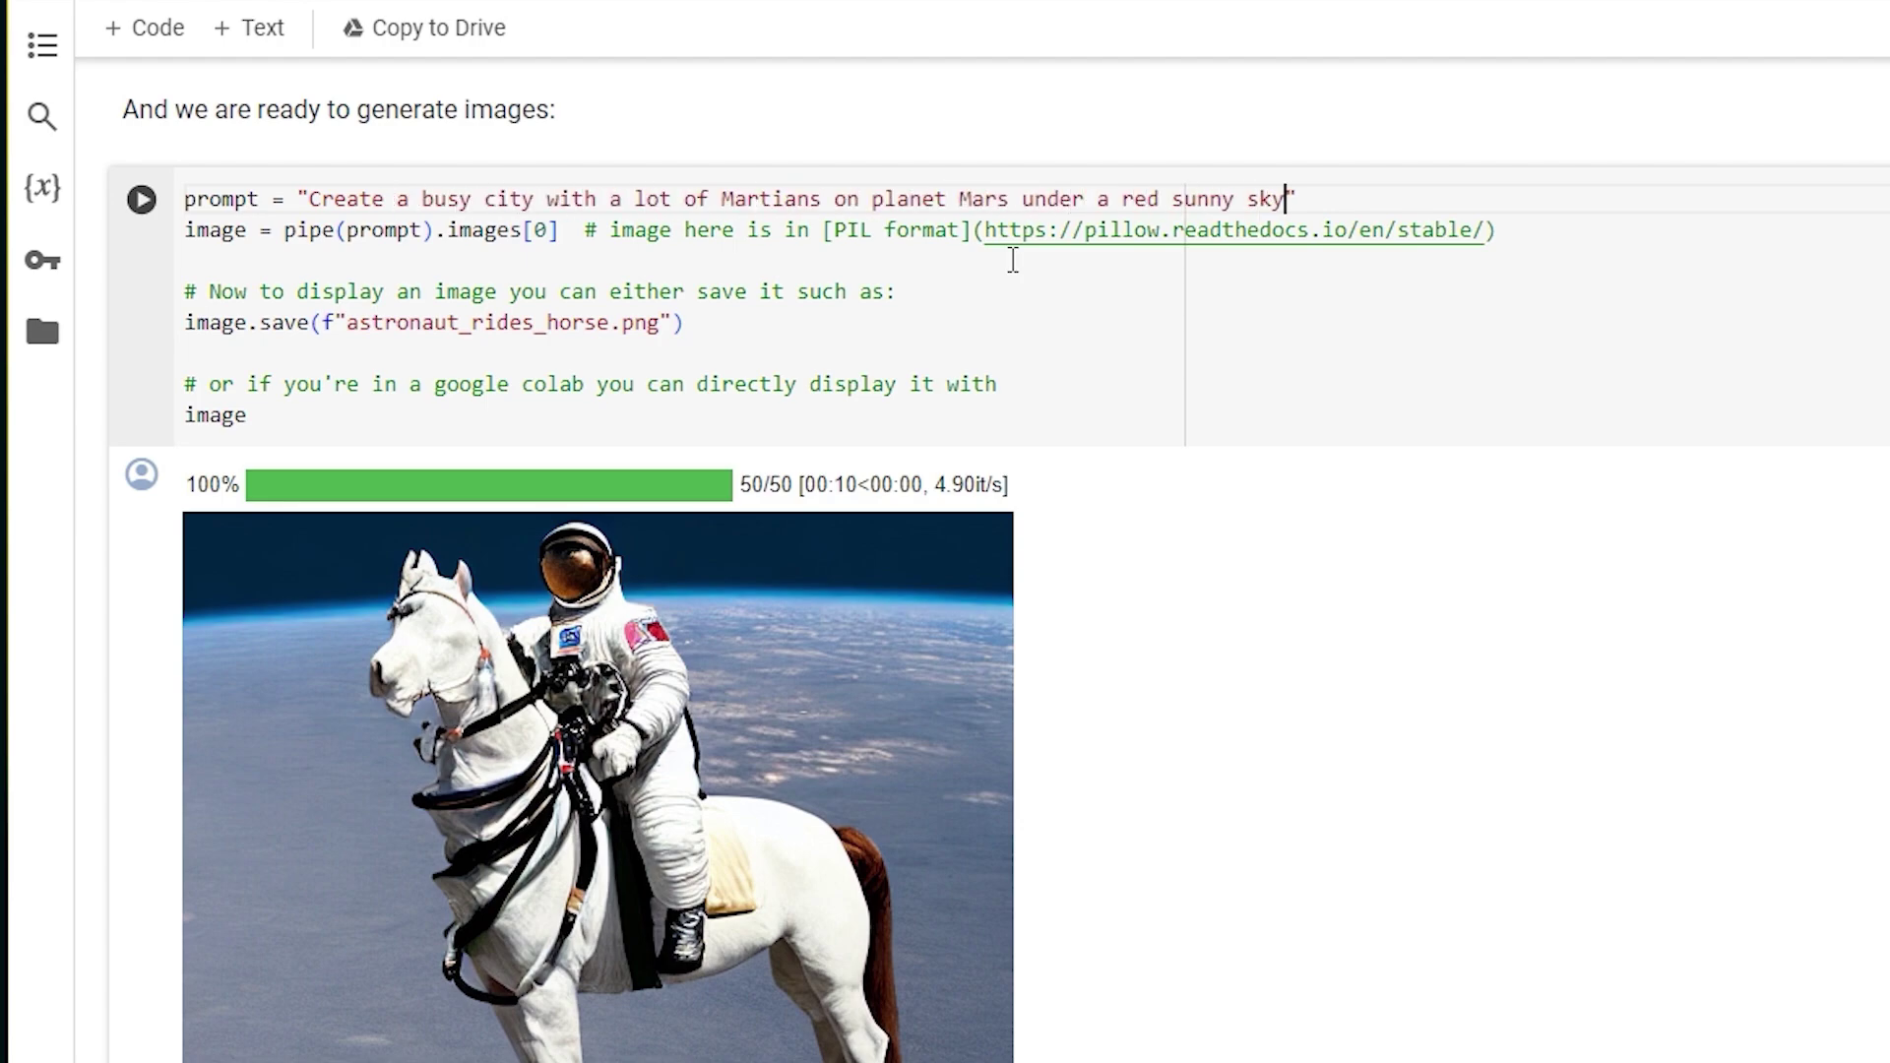
pyautogui.click(140, 202)
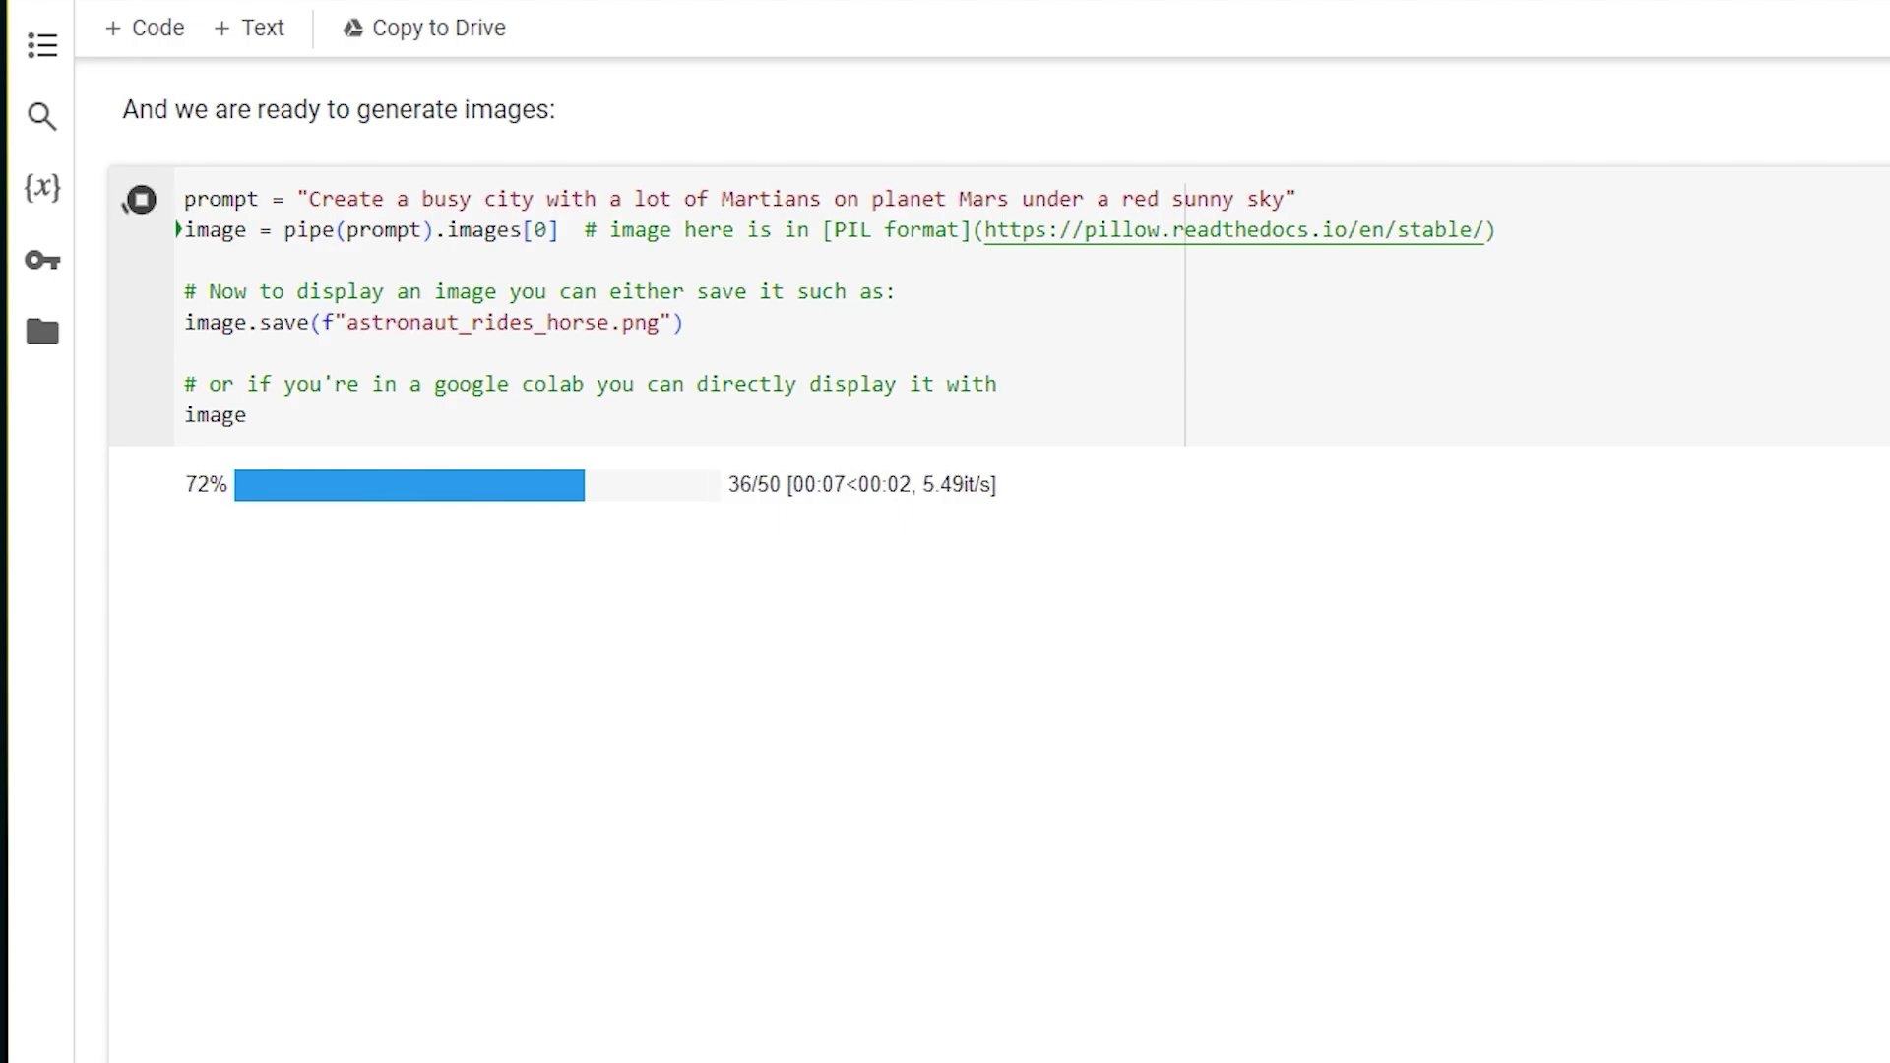
pyautogui.scroll(-2, 945, 592)
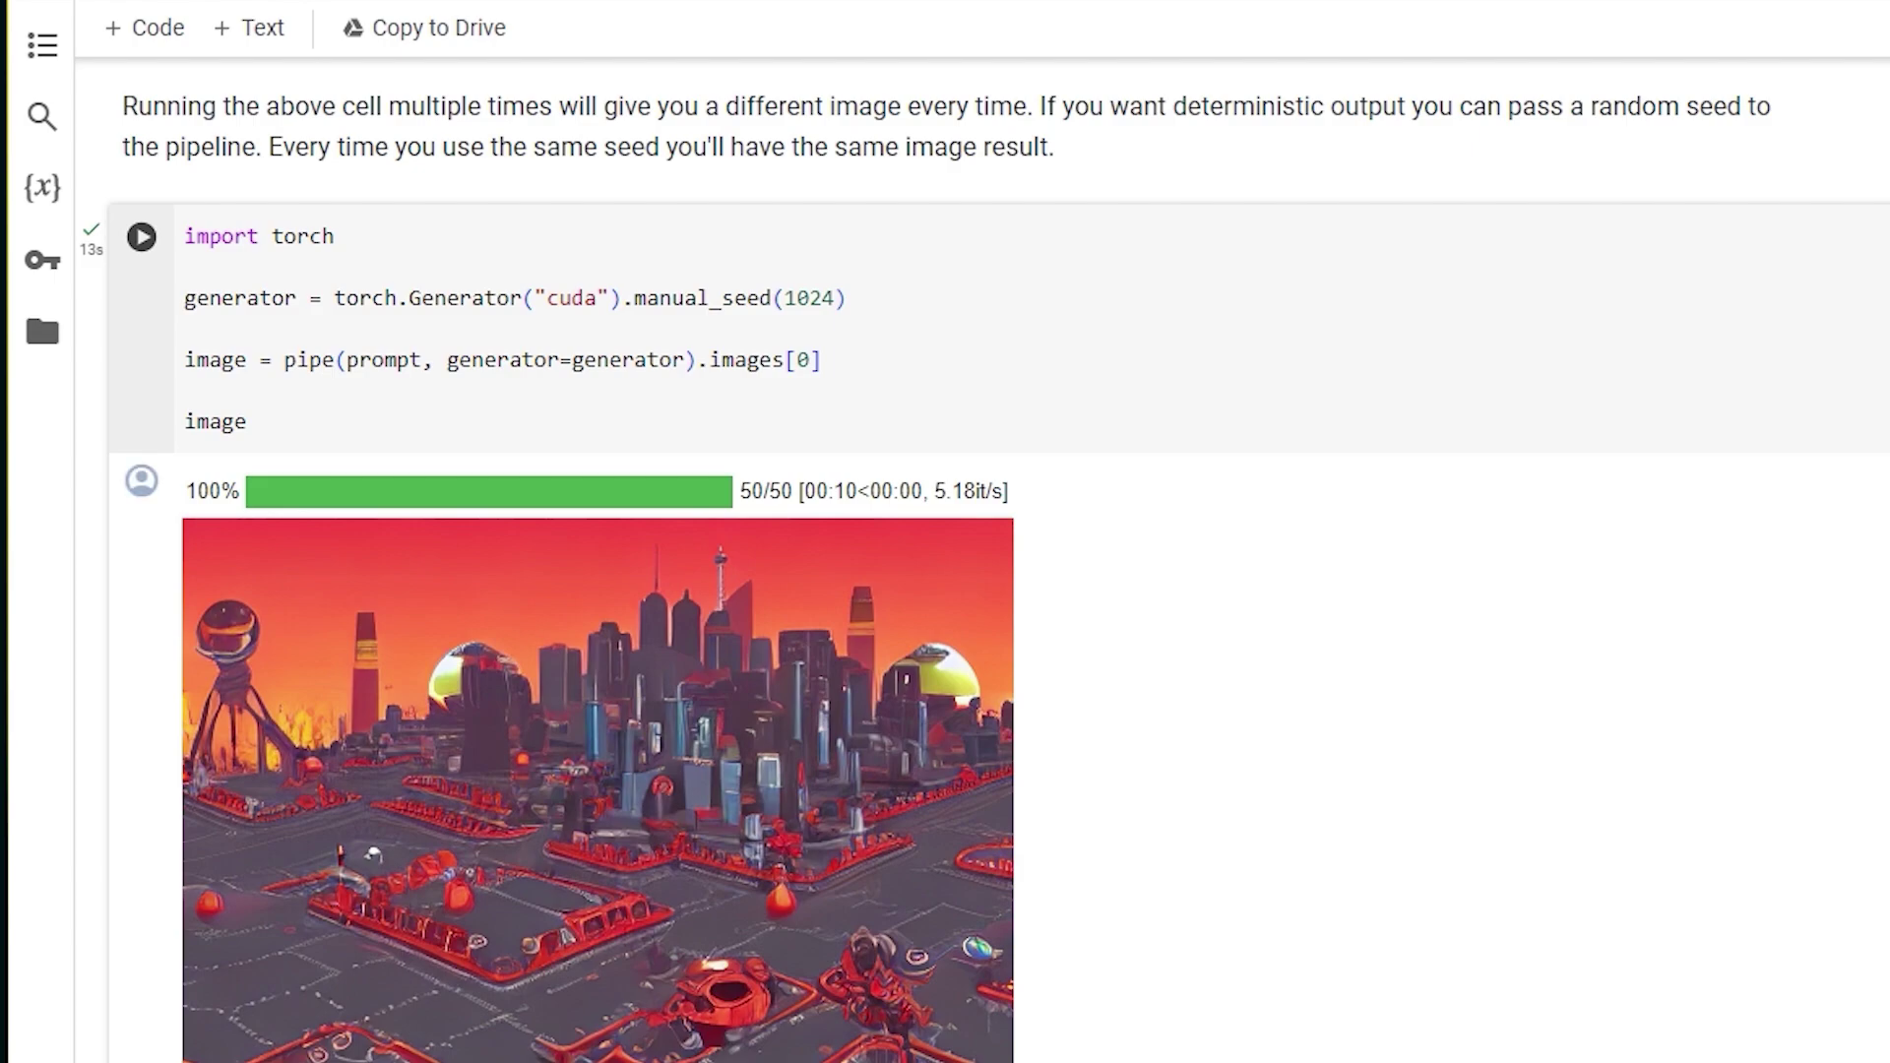
# - Change manual_seed to 1023 and generate the Martian city image
pyautogui.click(828, 301)
pyautogui.press('BackSpace')
pyautogui.write('3')
pyautogui.click(157, 251)
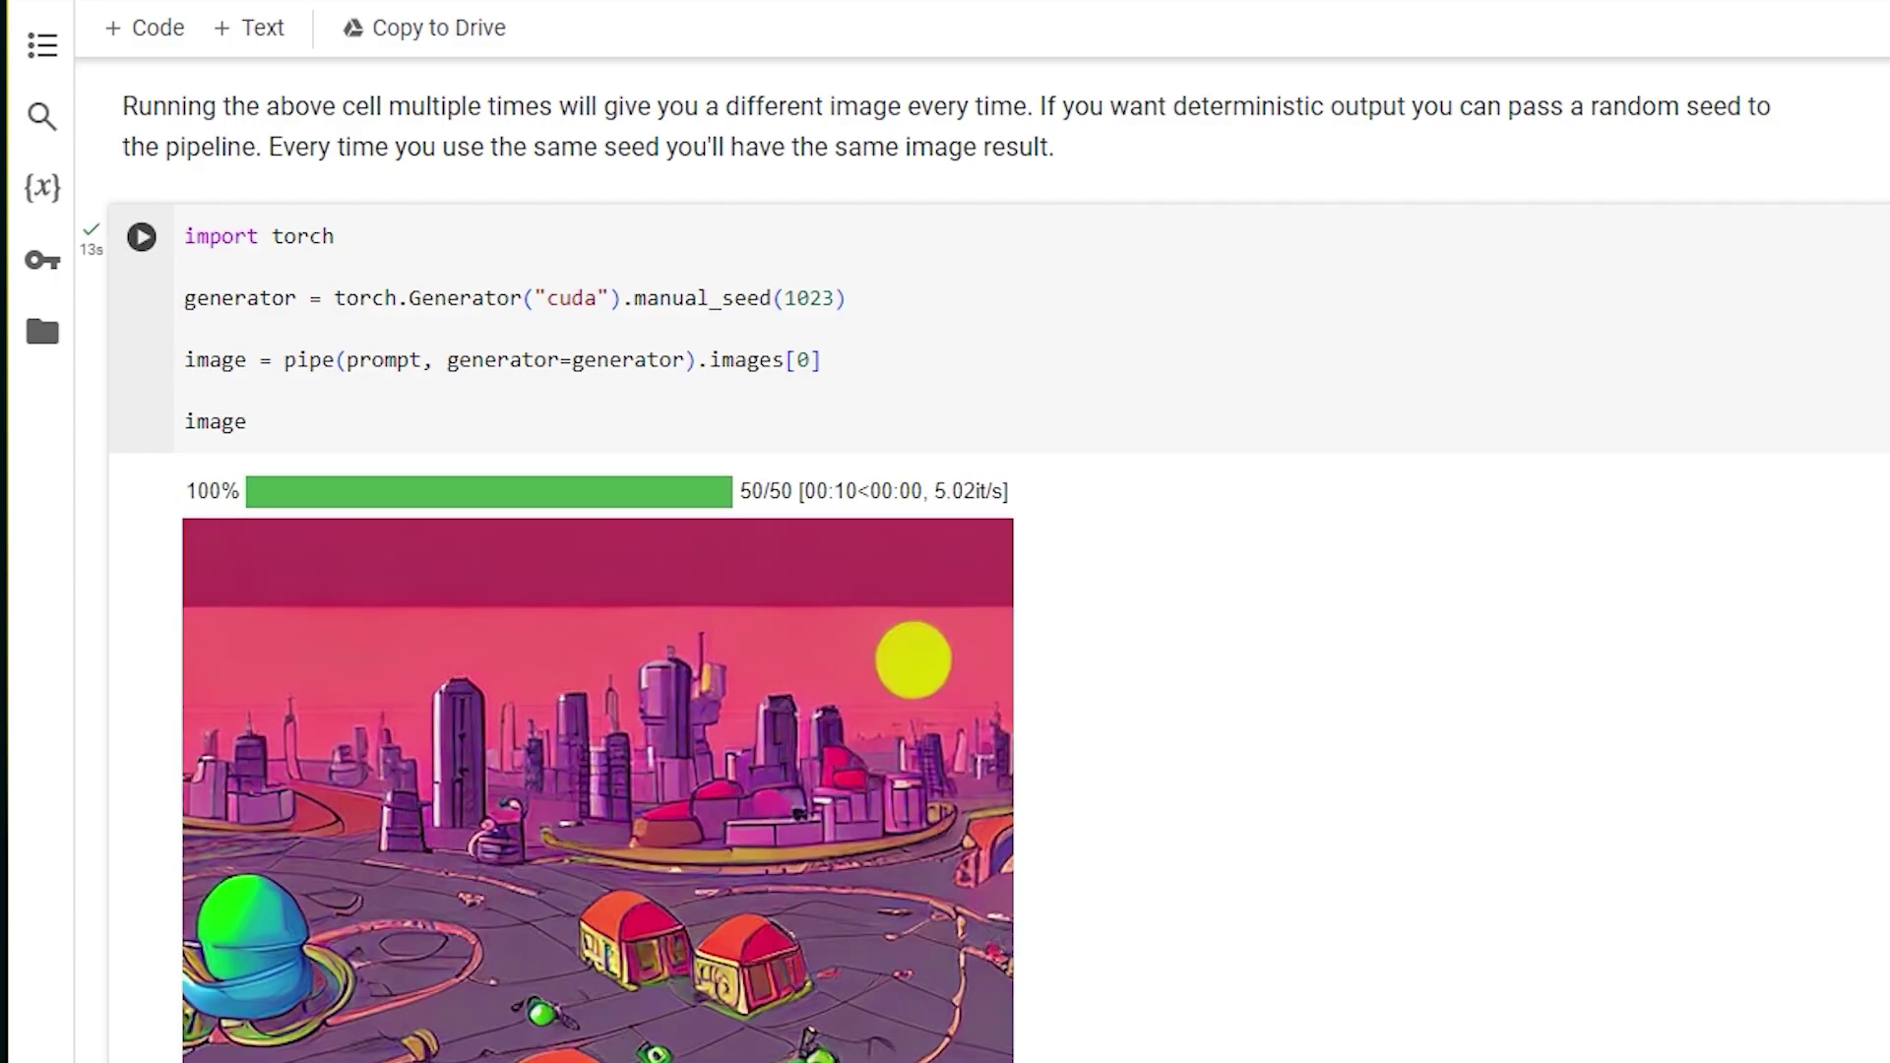
# - Regenerate the city image with seed 1024, then with seed 1025
pyautogui.click(839, 298)
pyautogui.press('BackSpace')
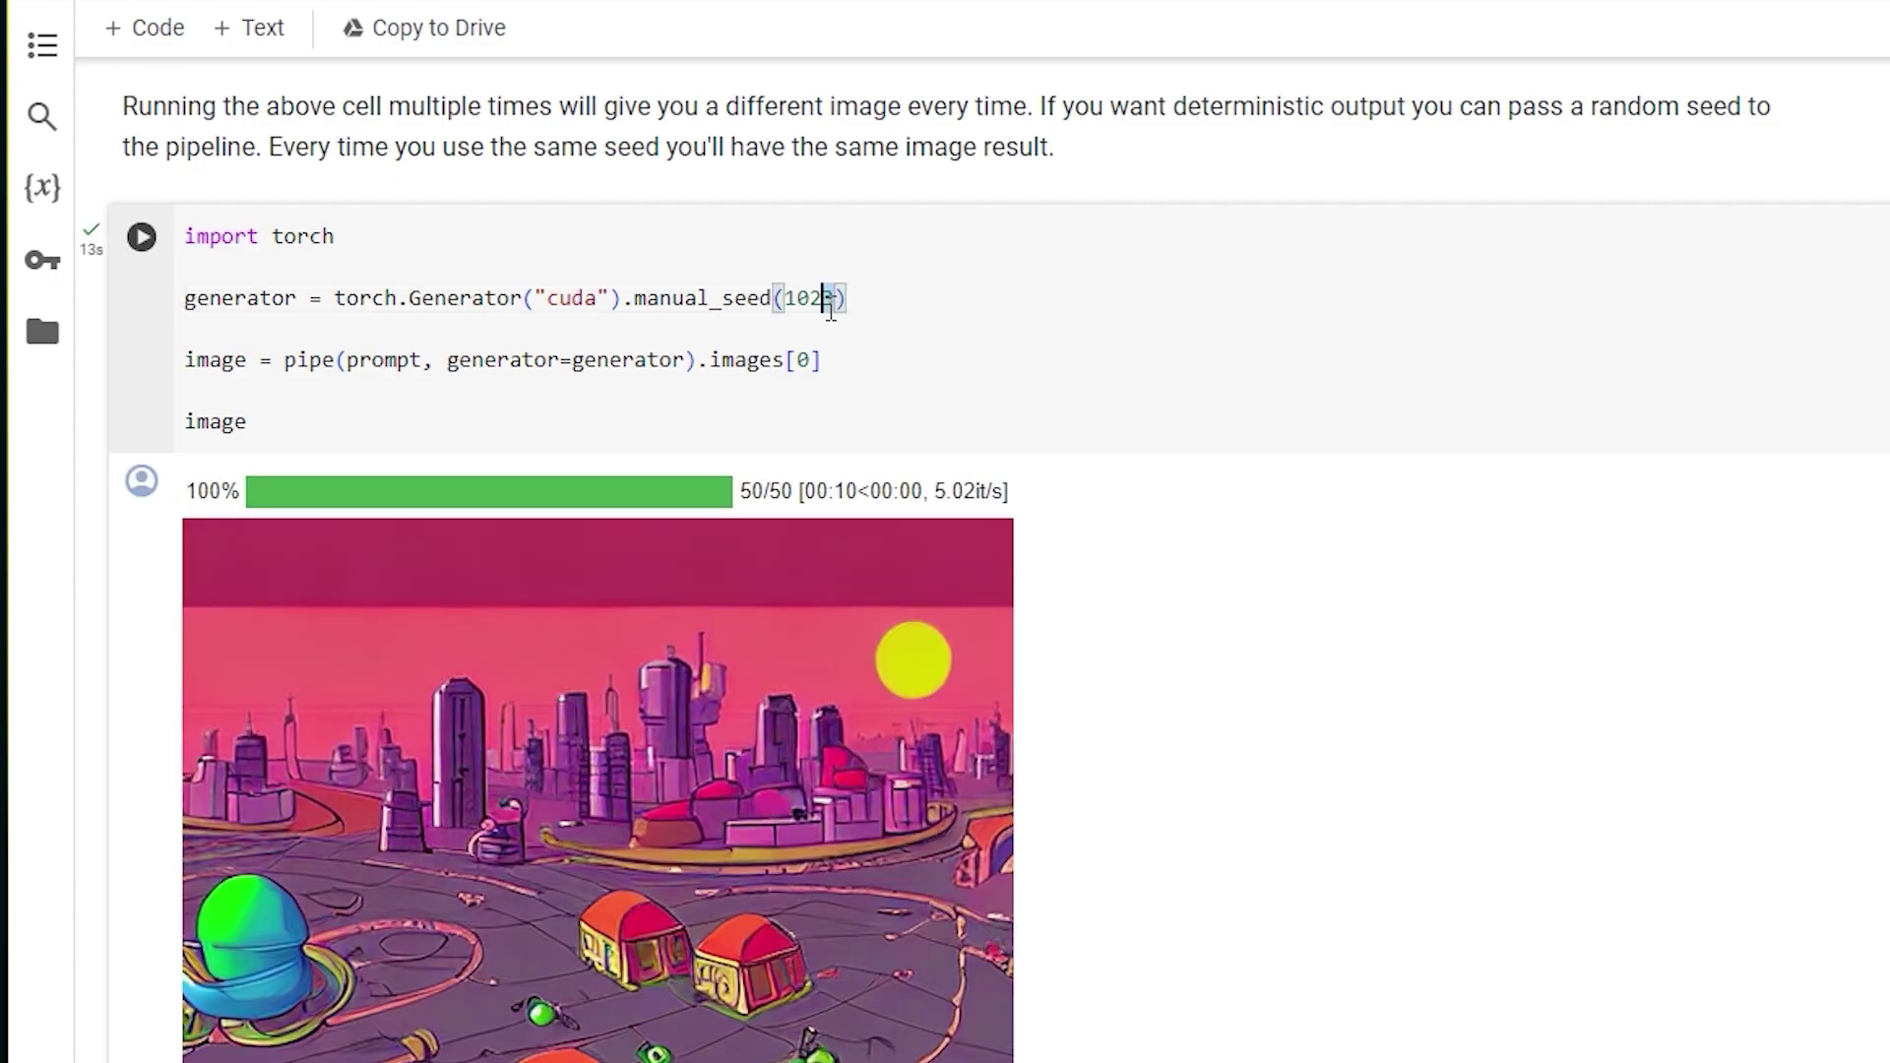
pyautogui.write('4')
pyautogui.click(141, 242)
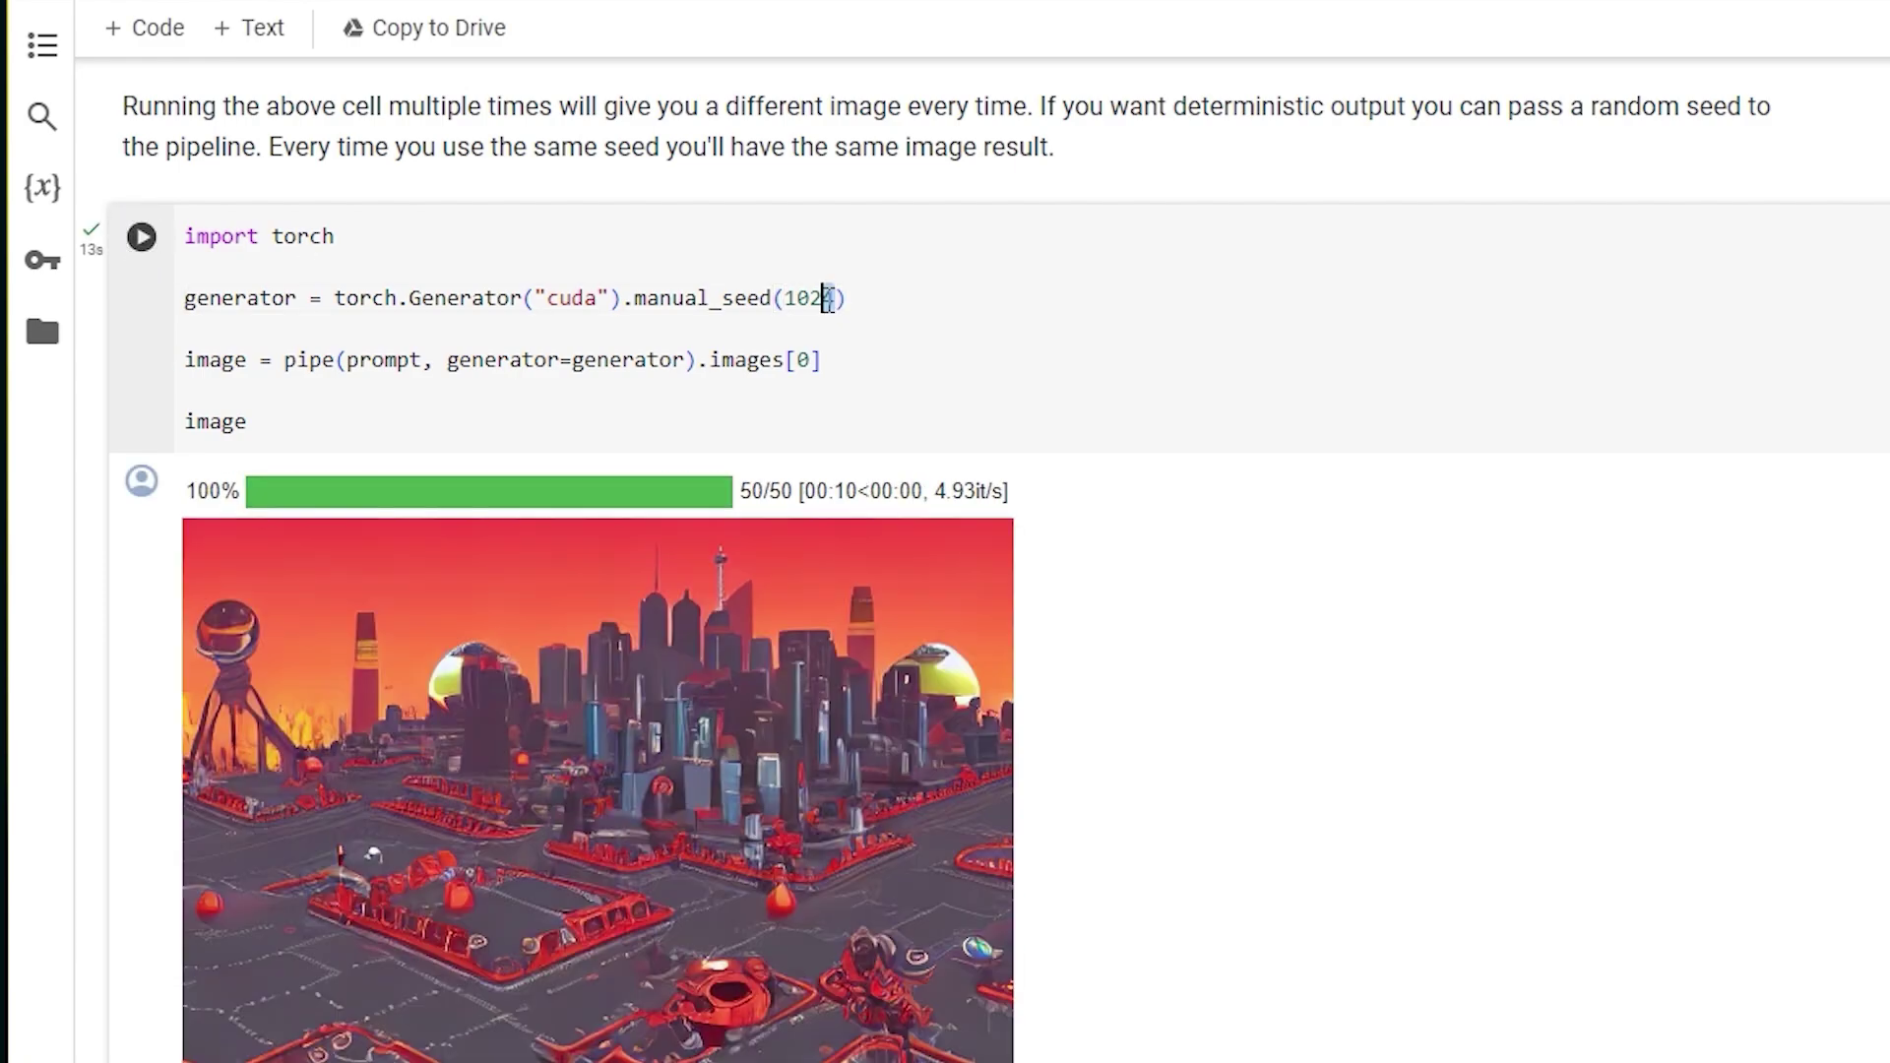
pyautogui.press('BackSpace')
pyautogui.write('5')
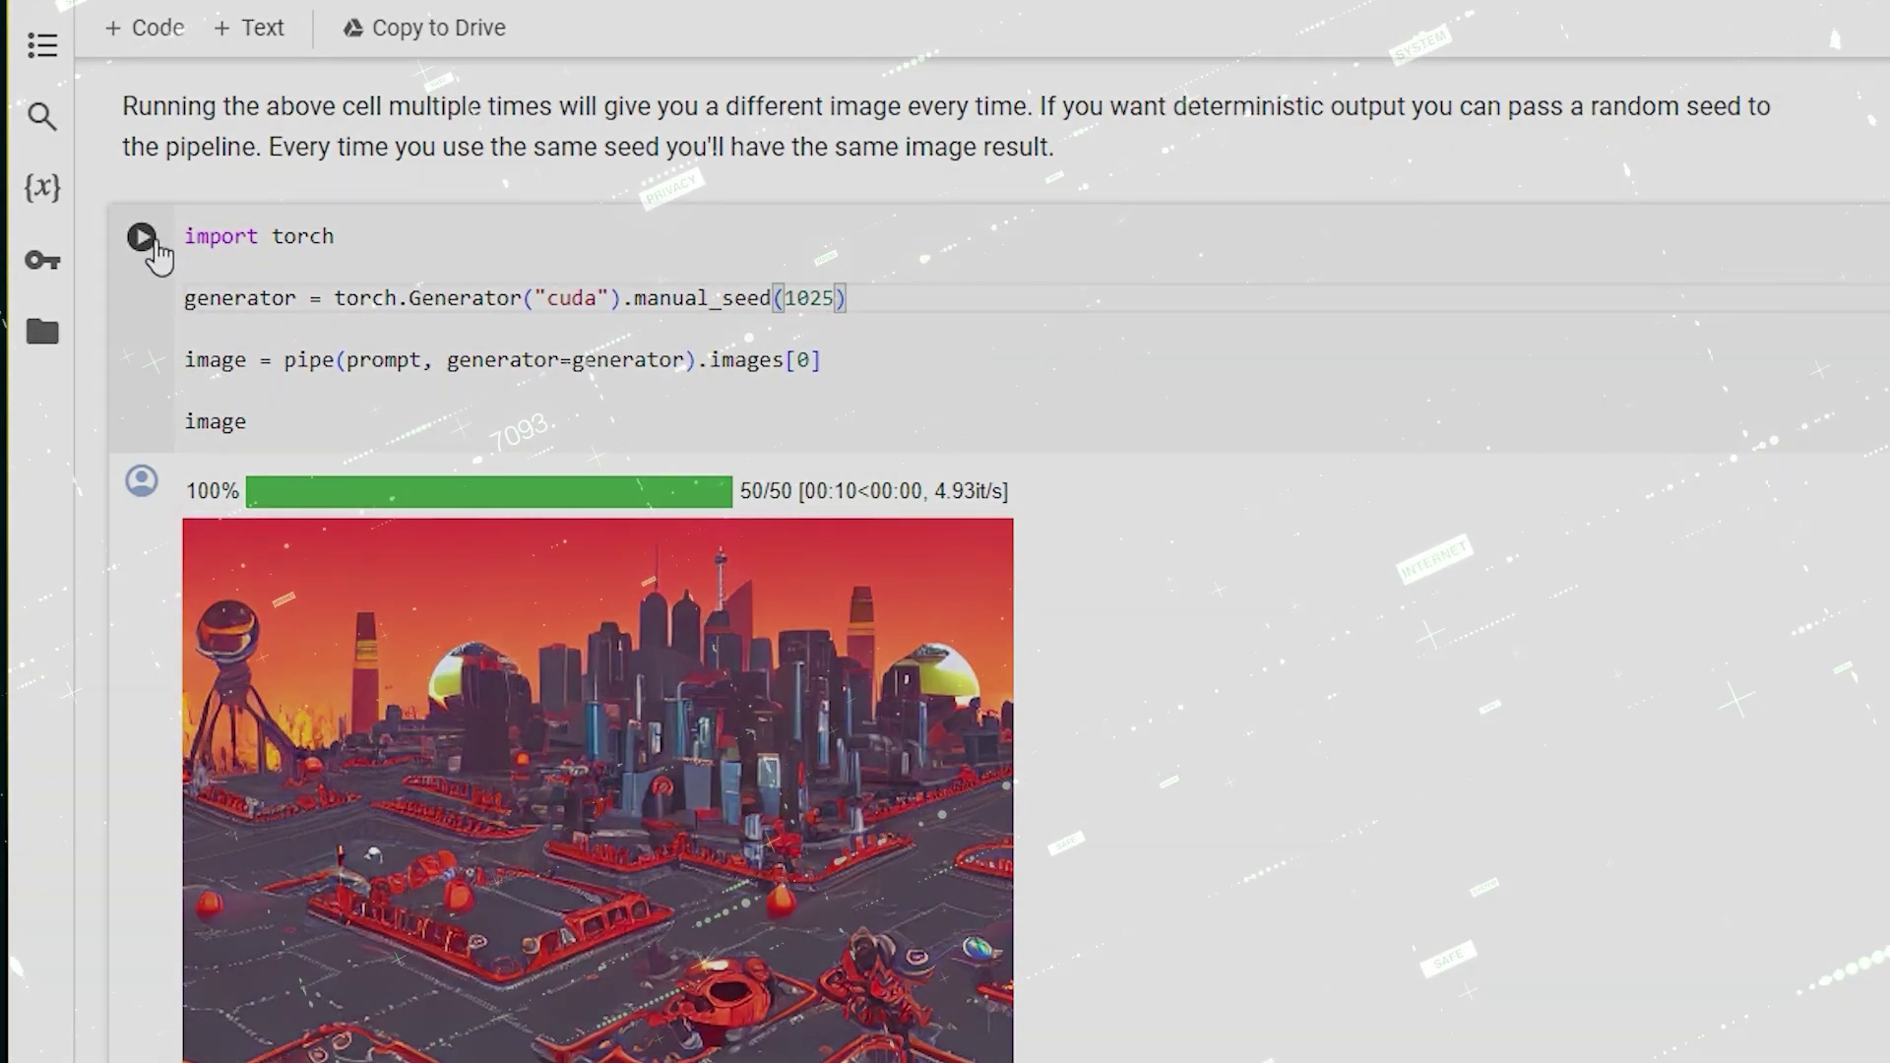
pyautogui.click(142, 238)
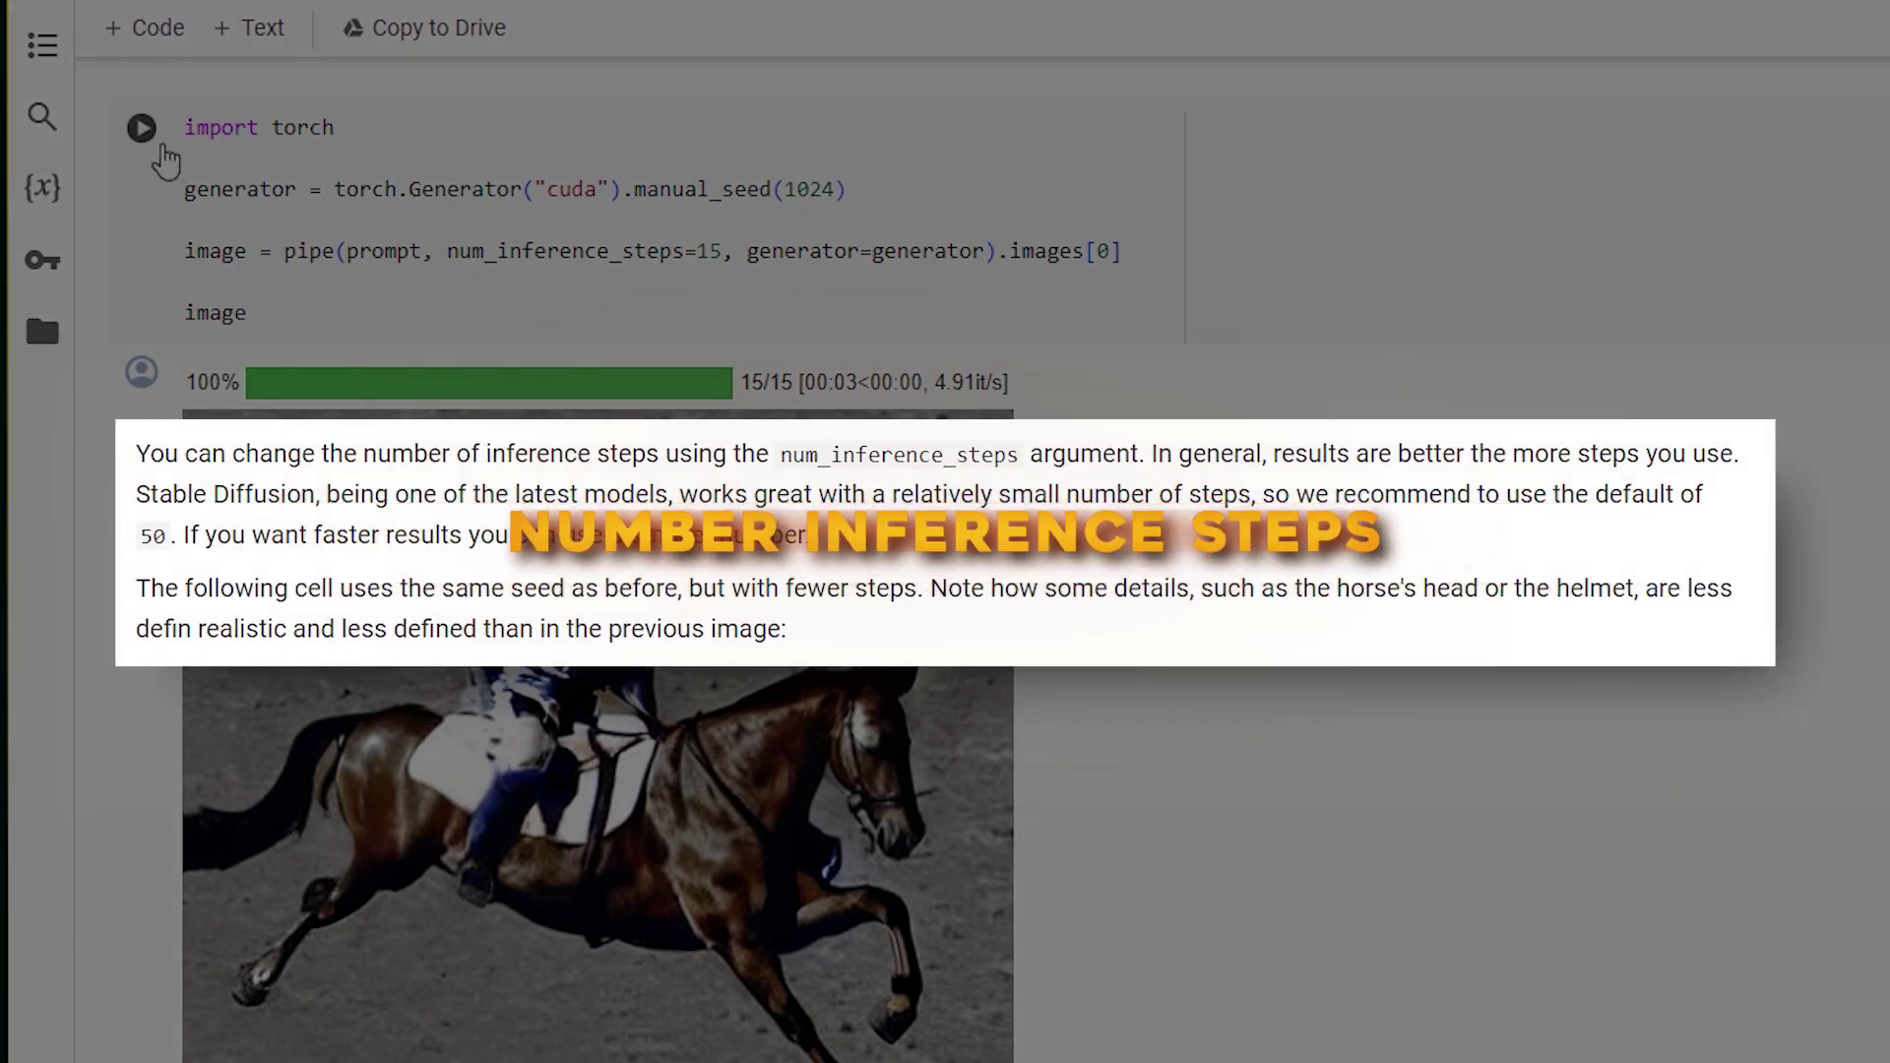
# - Generate the seed-1024 city image with num_inference_steps of 15, then 50, then 100
pyautogui.click(140, 131)
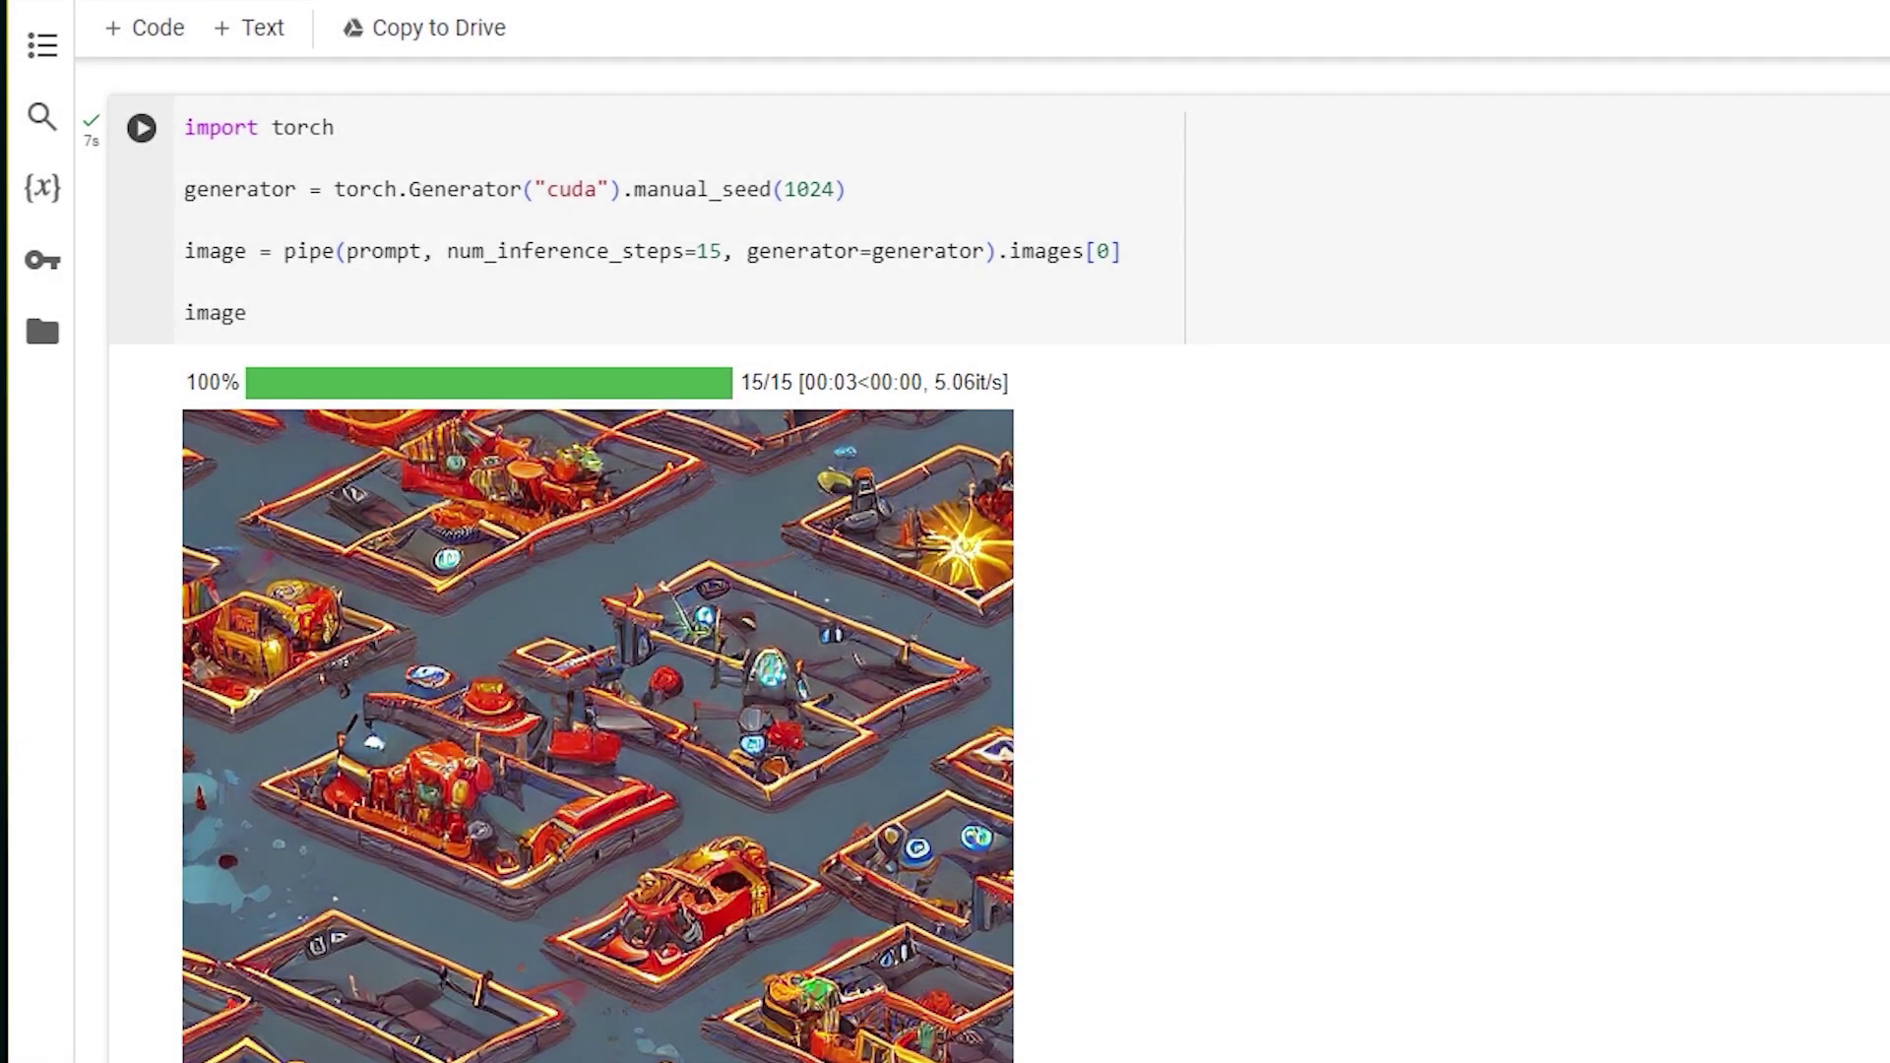
pyautogui.moveTo(945, 666)
pyautogui.doubleClick(710, 254)
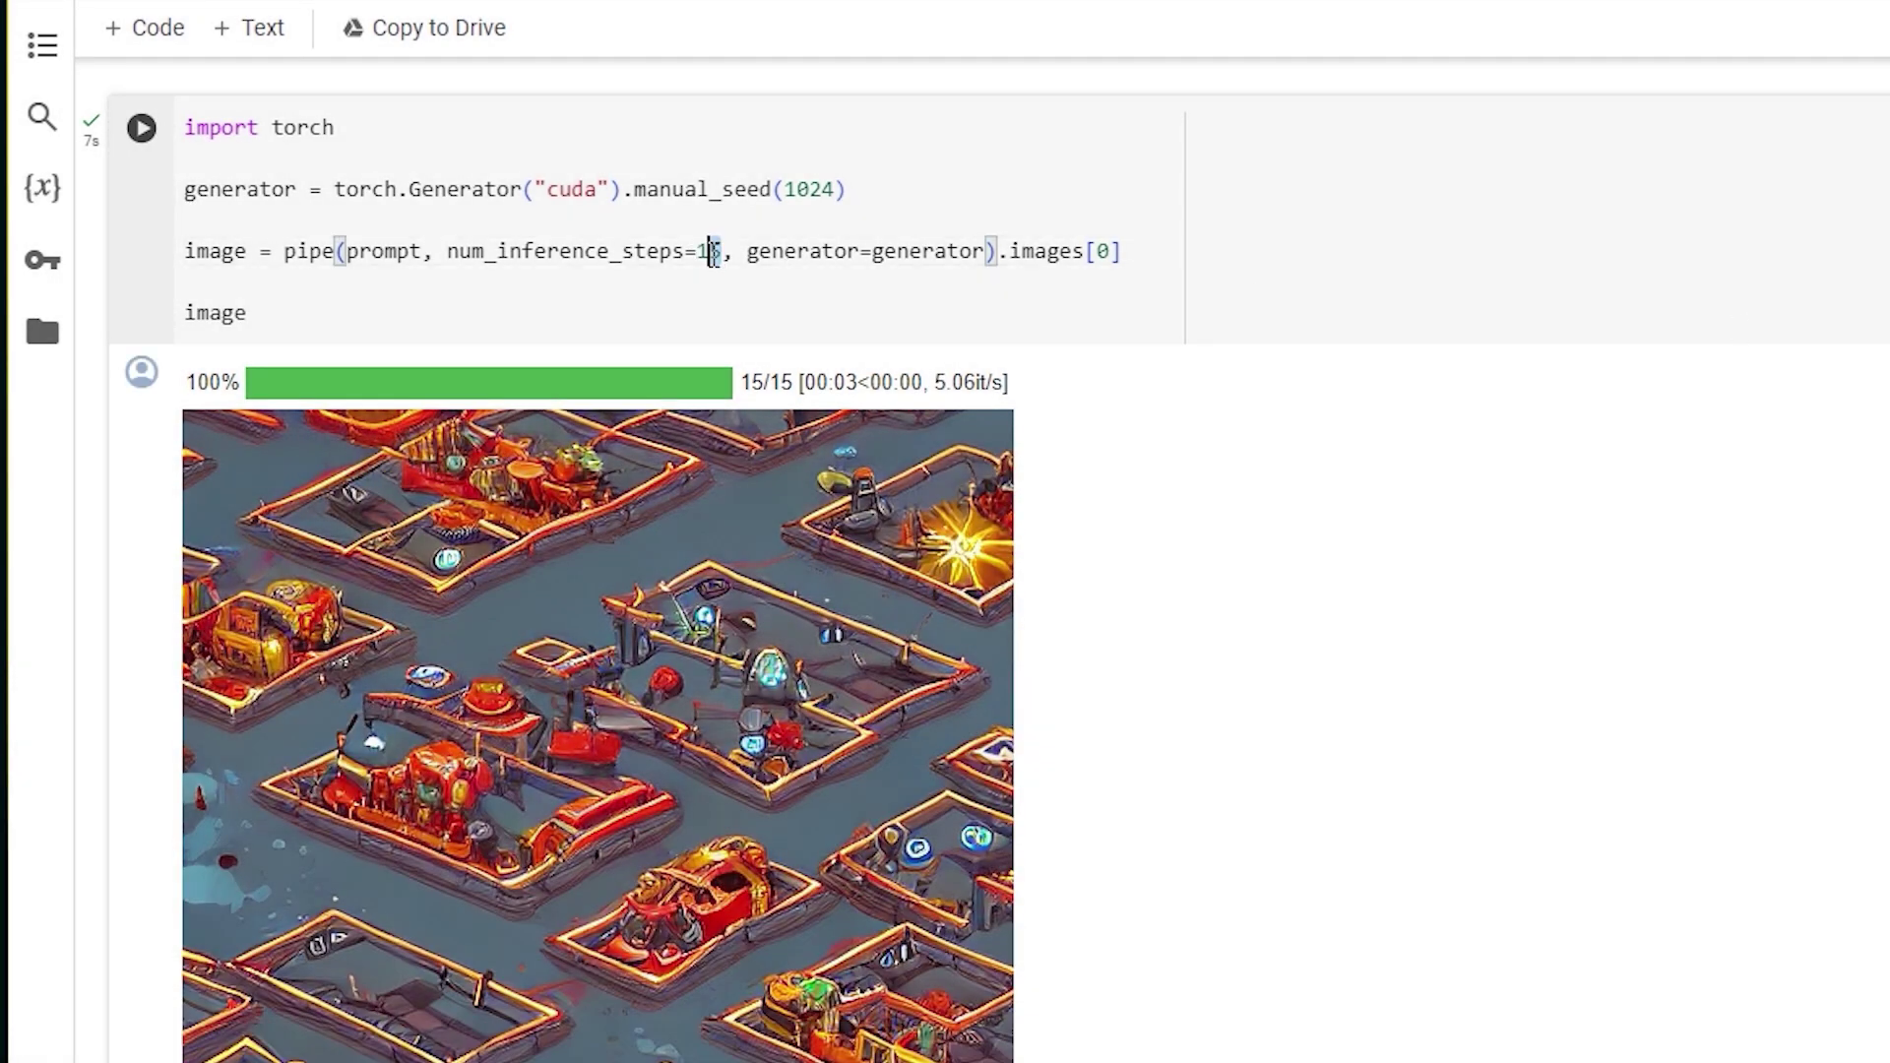
pyautogui.write('5')
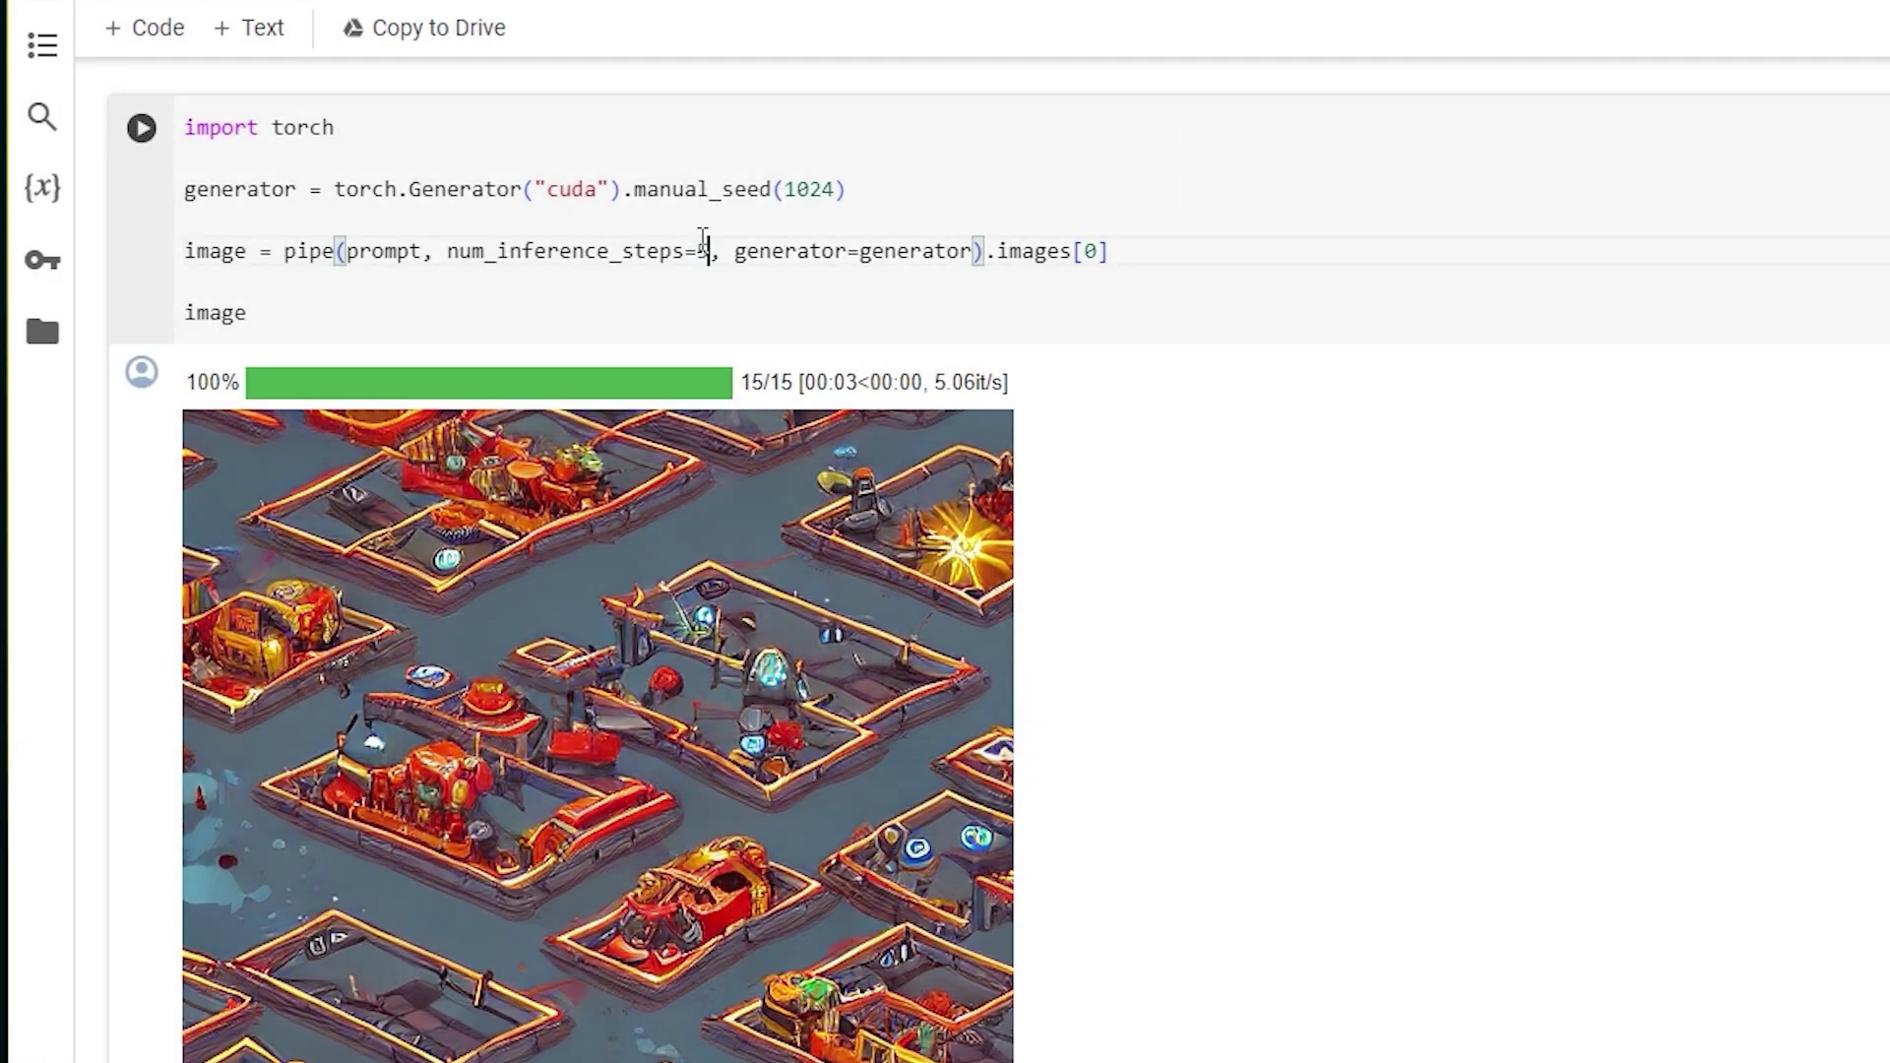
pyautogui.write('0')
pyautogui.click(140, 130)
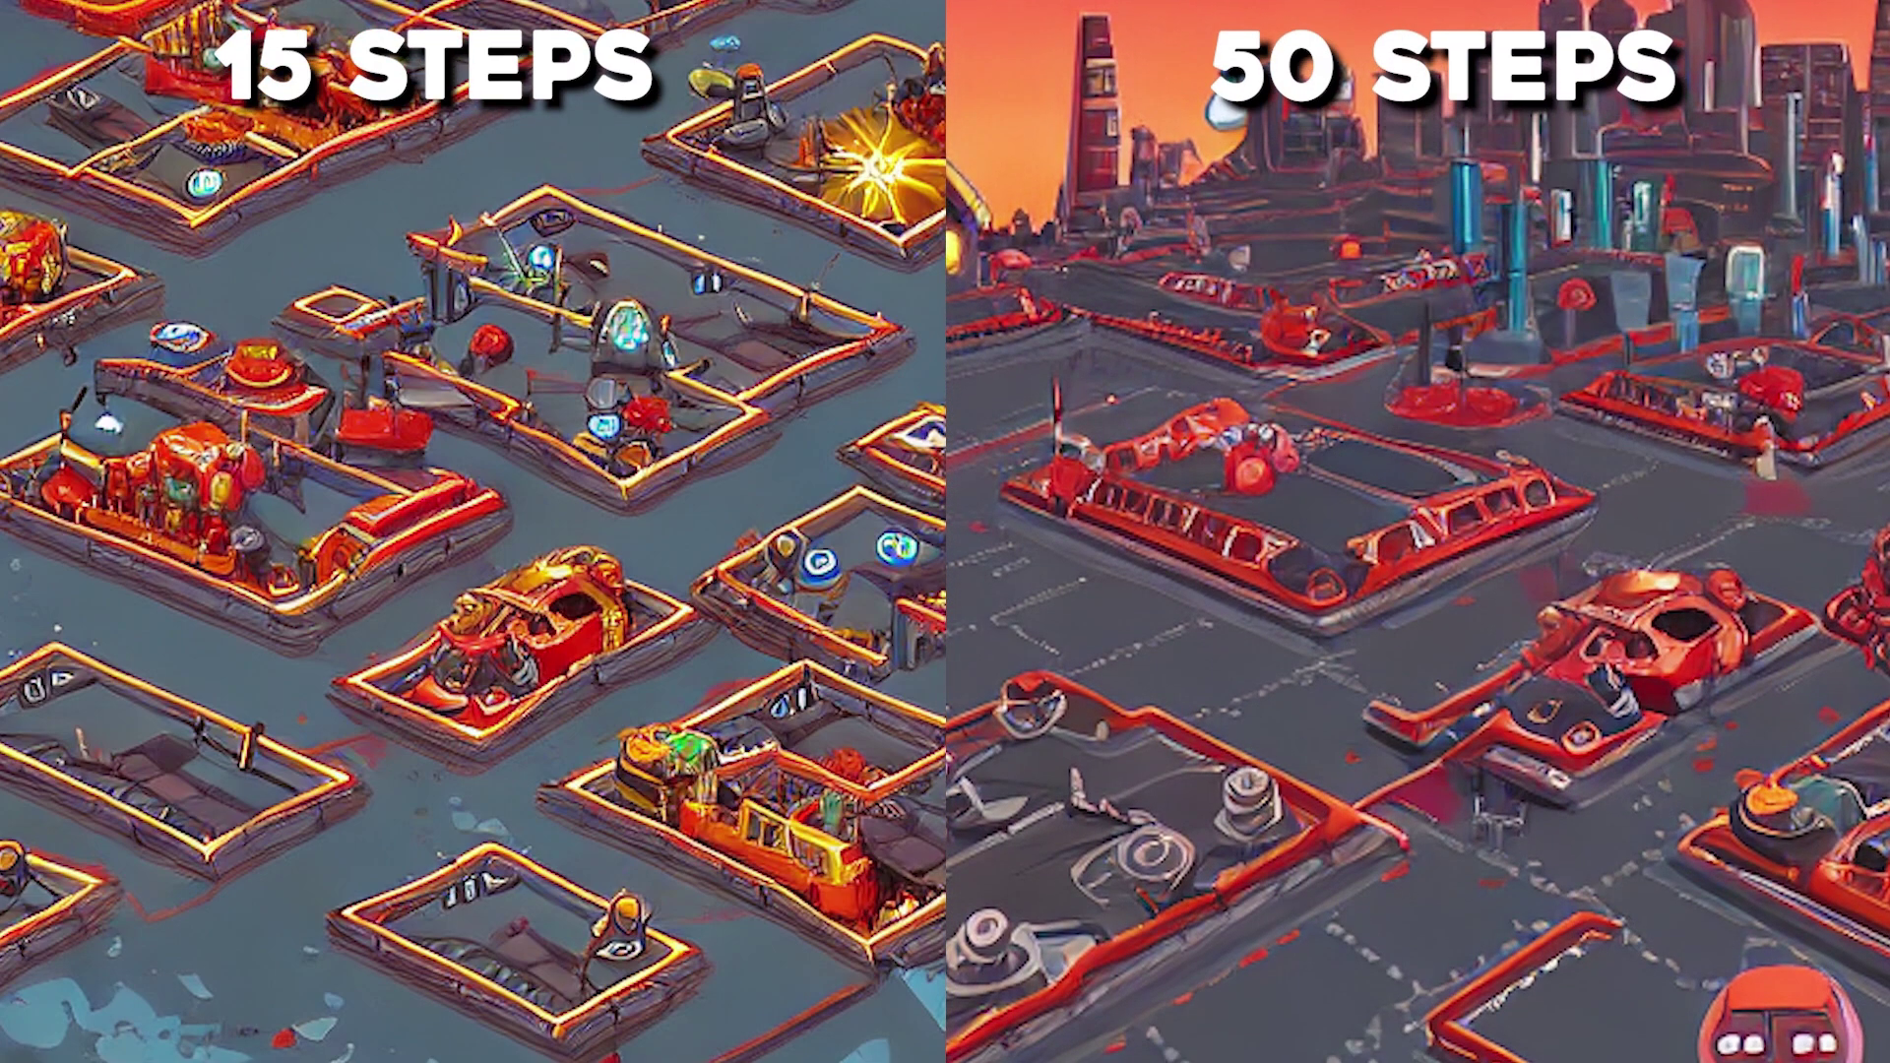
pyautogui.write('0')
pyautogui.hotkey('ctrl', 'Return')
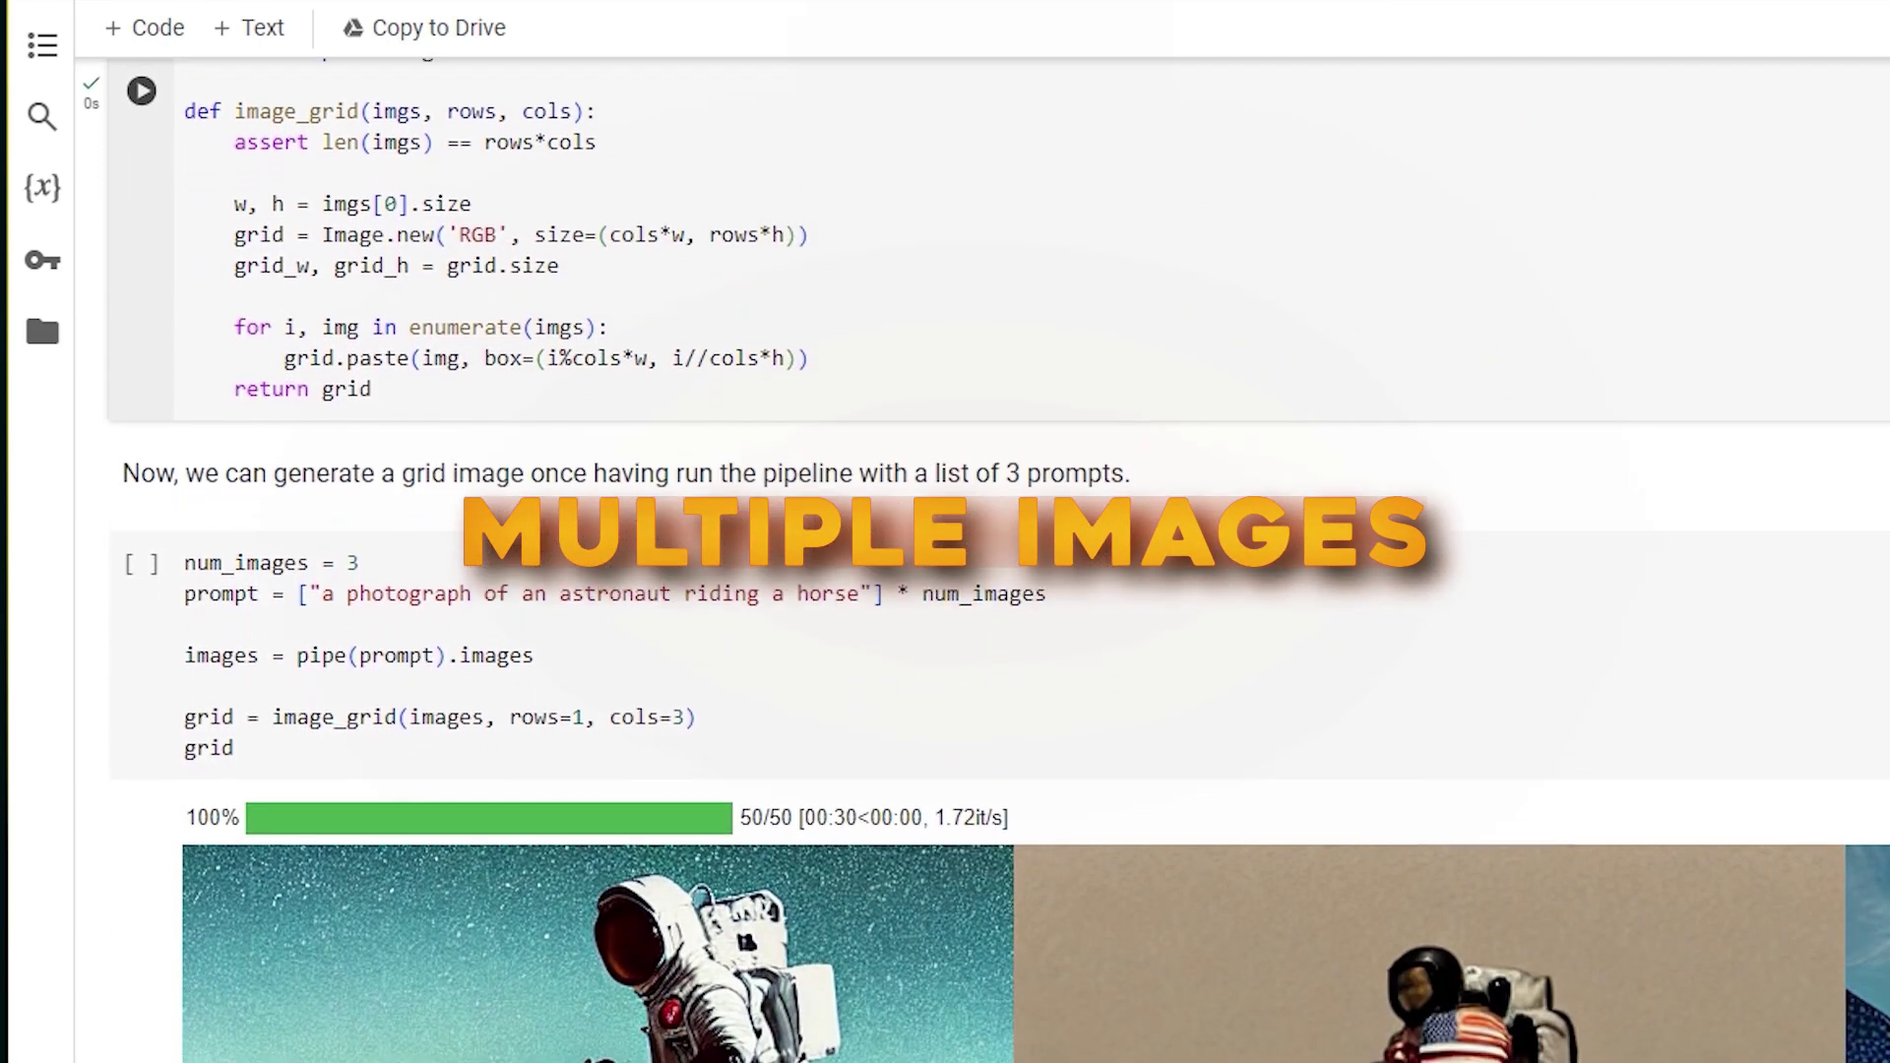
pyautogui.scroll(-1, 974, 590)
pyautogui.scroll(-1, 976, 591)
pyautogui.scroll(-1, 975, 591)
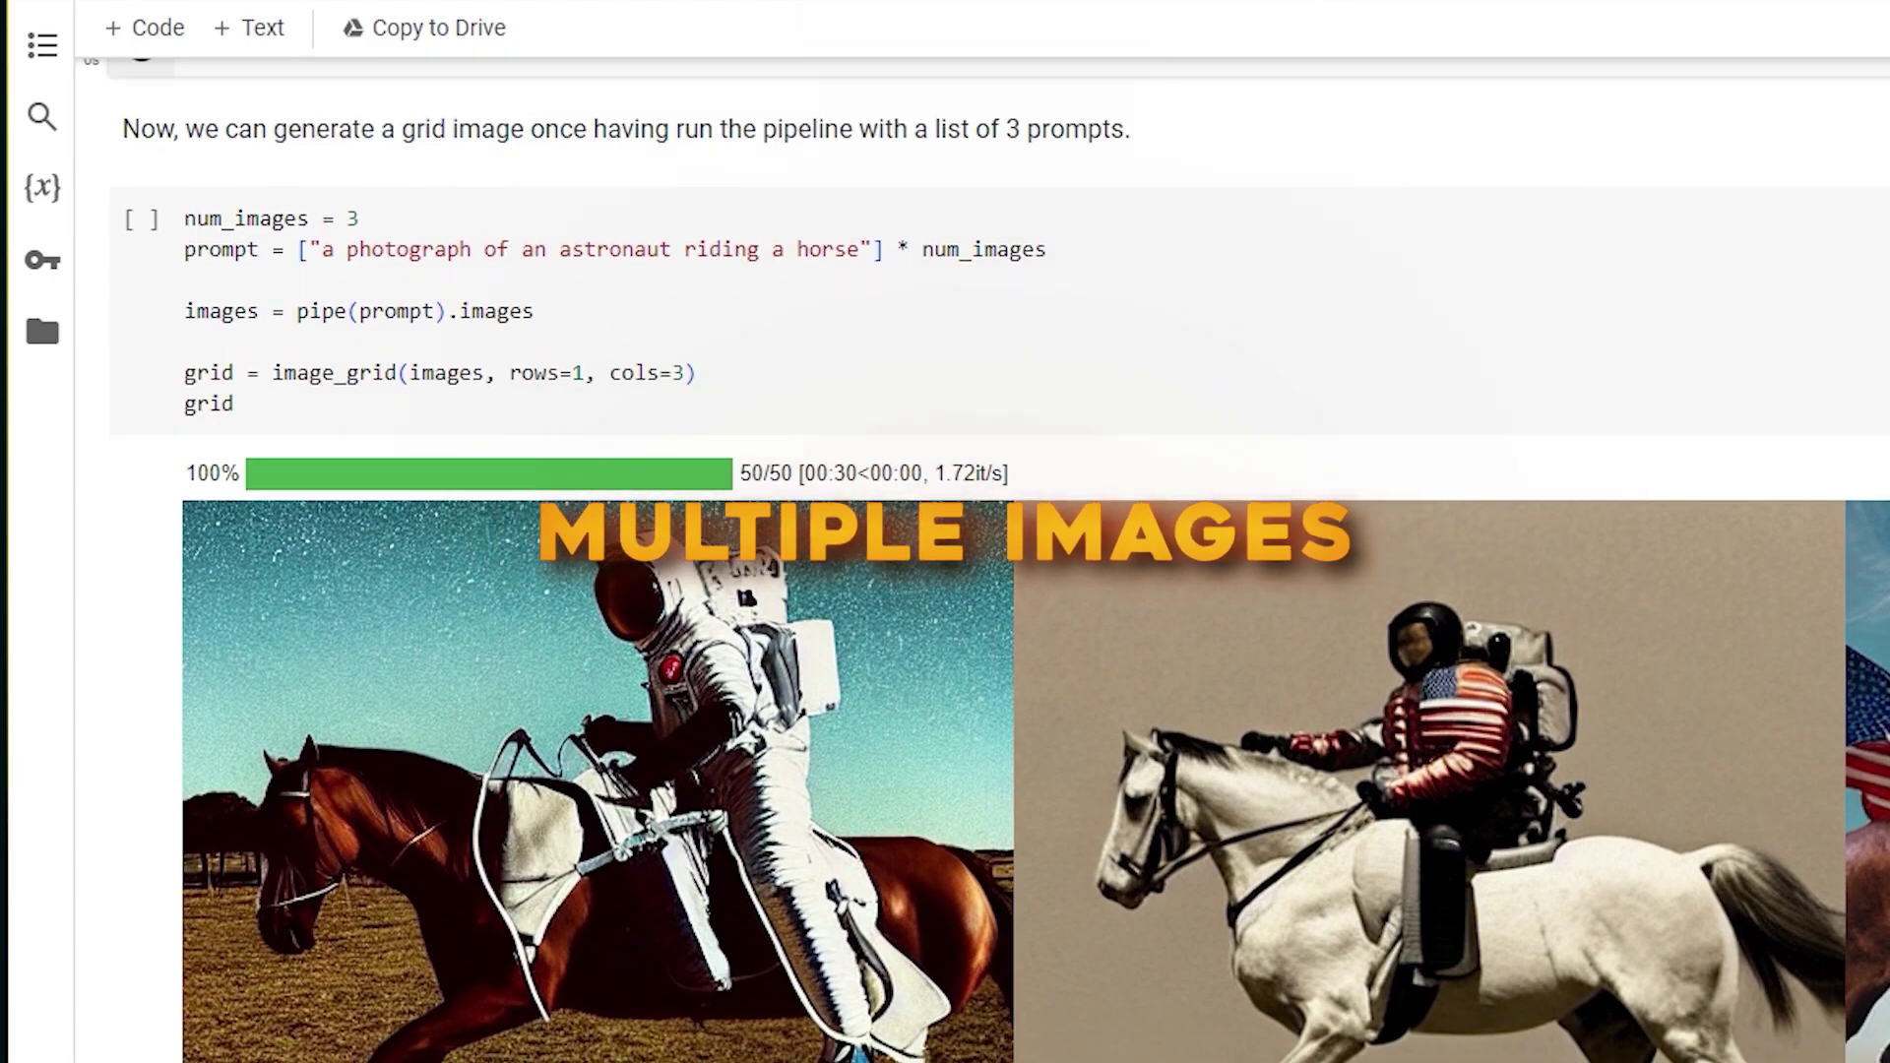
pyautogui.scroll(-1, 998, 562)
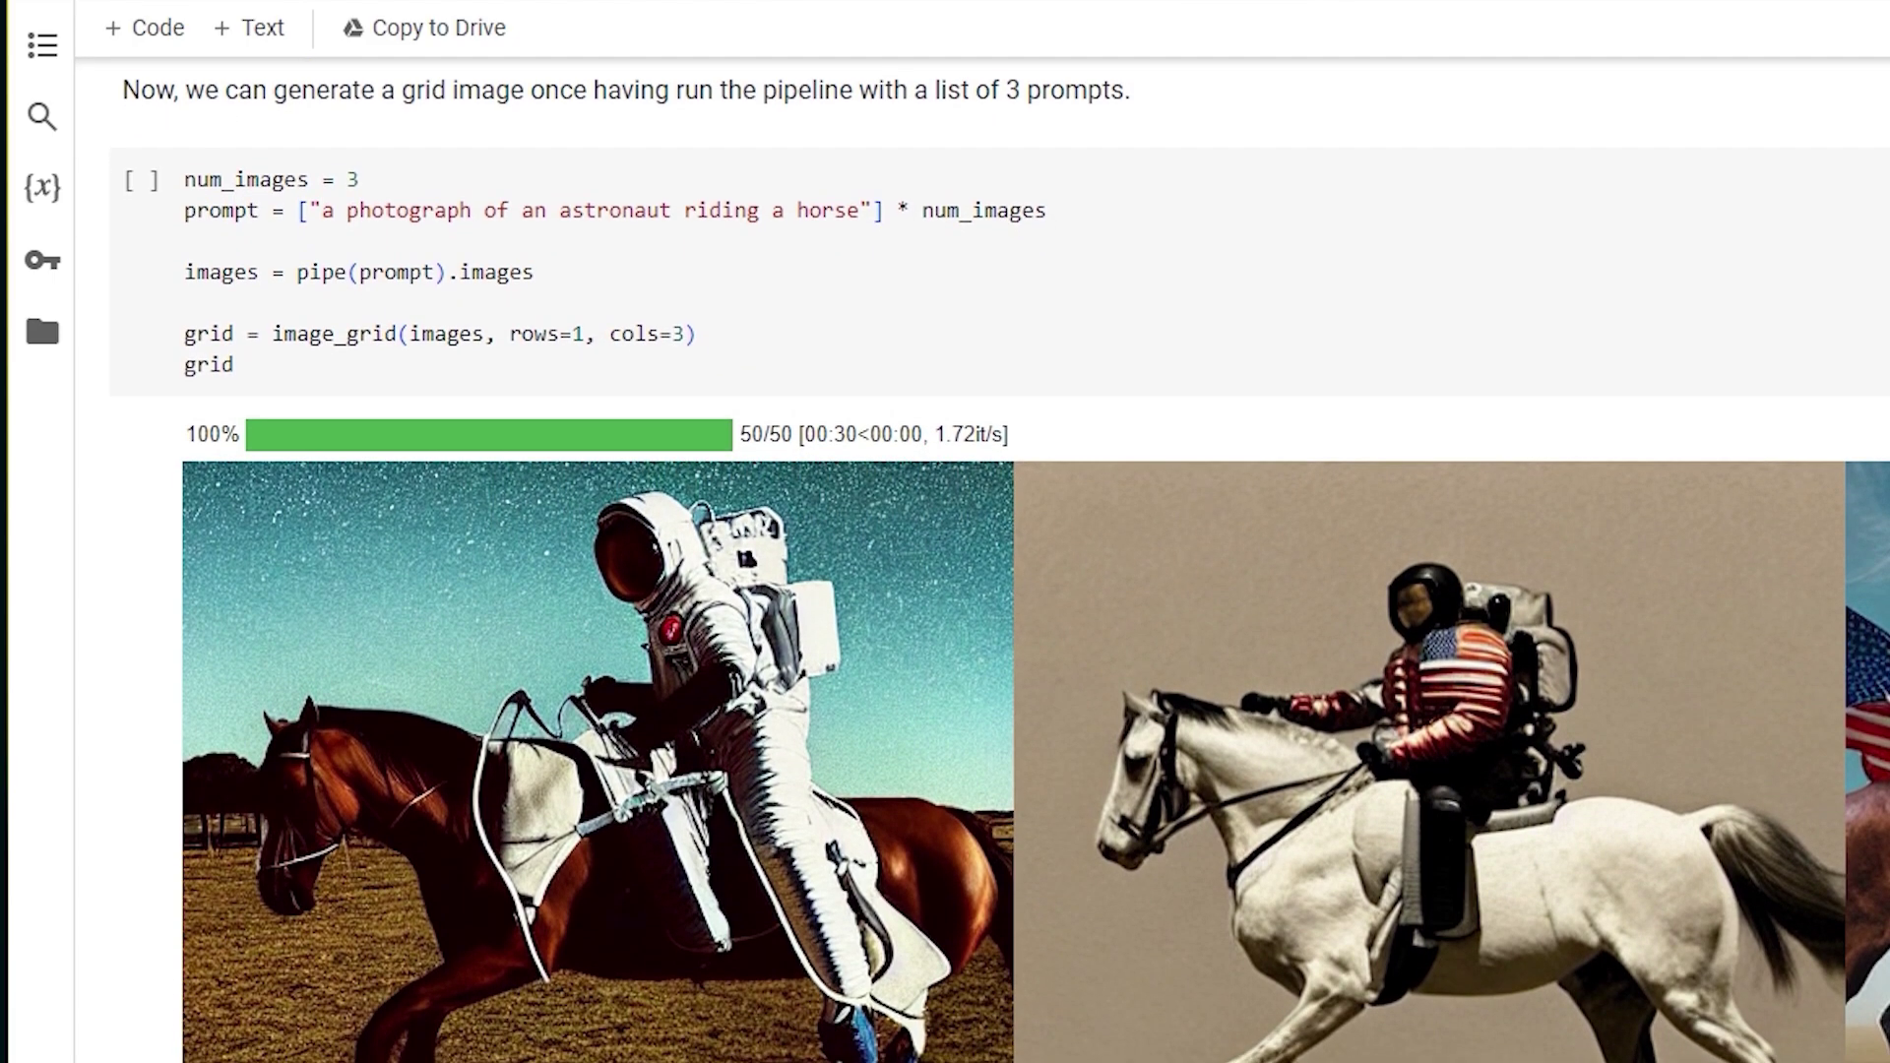
# - Set num_images and cols to 5, generate the car business logo row, and expand it
pyautogui.moveTo(590, 274)
pyautogui.doubleClick(351, 180)
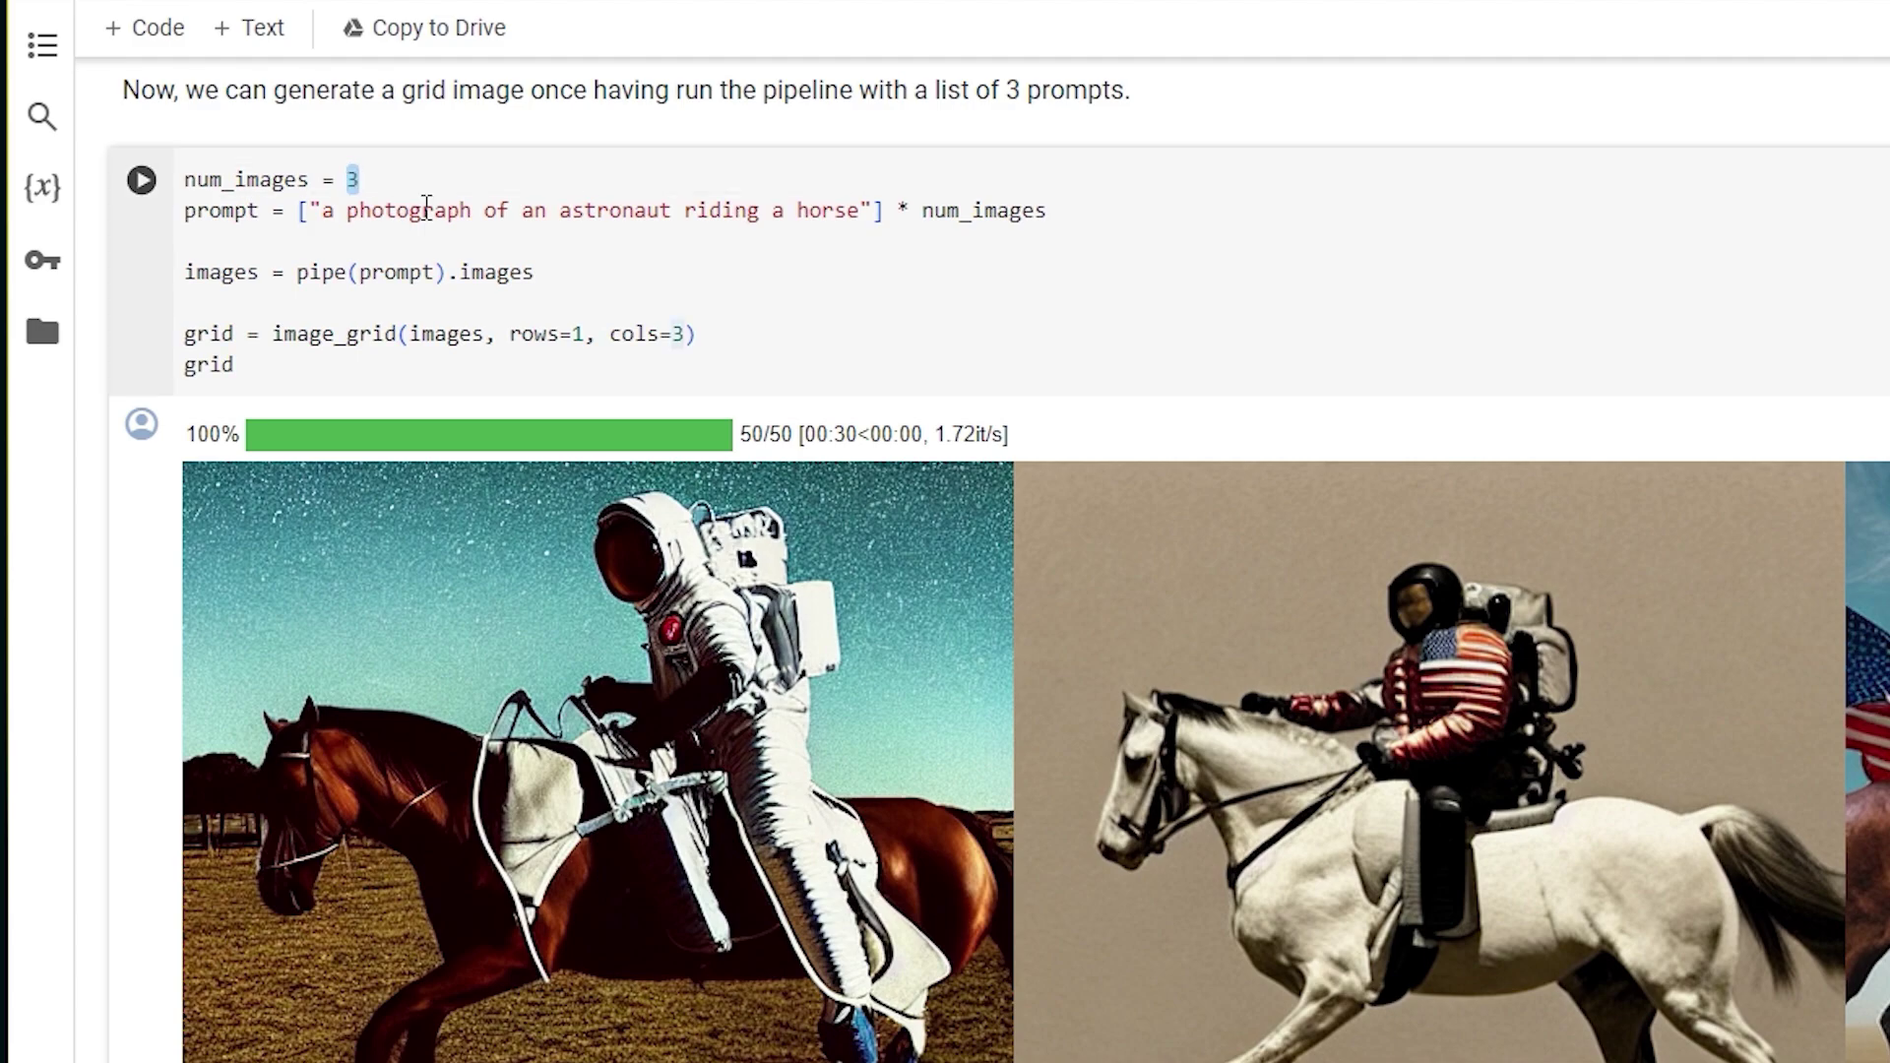
pyautogui.write('5')
pyautogui.doubleClick(678, 333)
pyautogui.write('5')
pyautogui.click(141, 181)
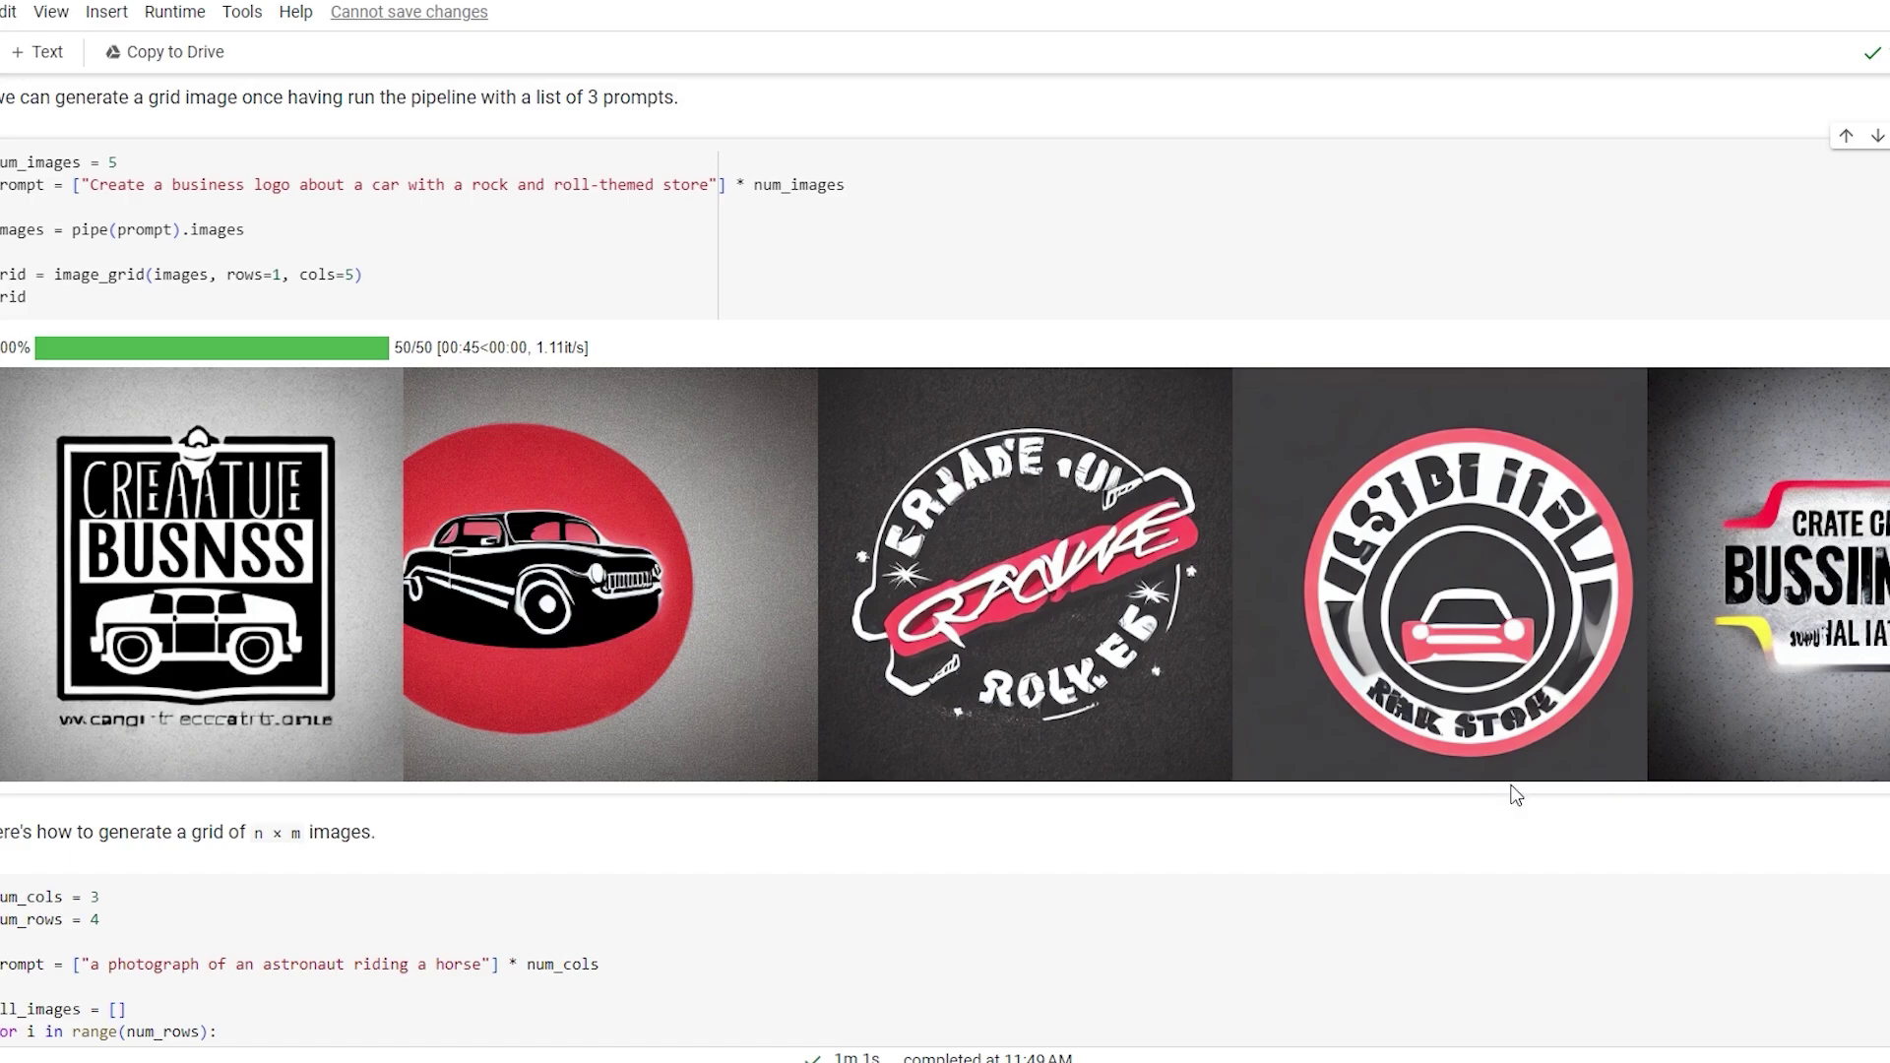
pyautogui.click(1528, 724)
pyautogui.rightClick(1033, 723)
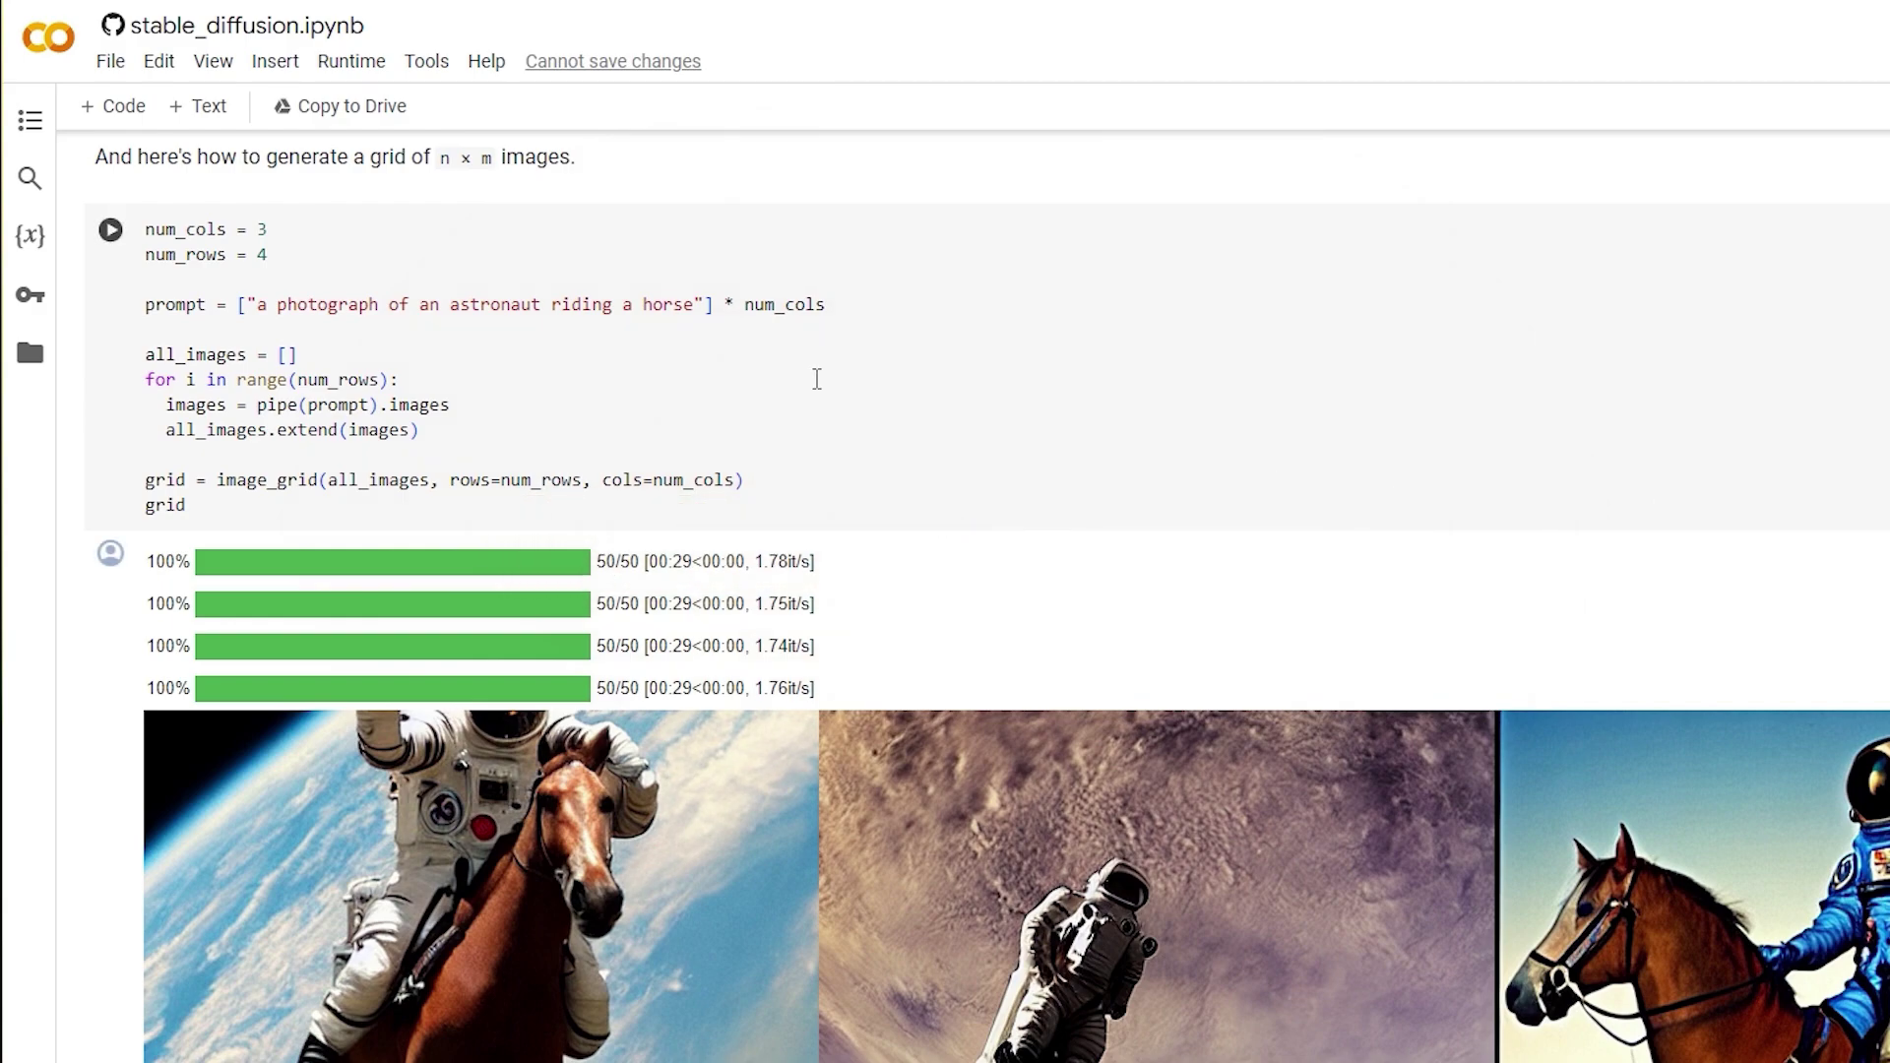
# - Set 4 columns and 5 rows, paste the galaxy-and-cat prompt, and run the grid cell
pyautogui.doubleClick(268, 229)
pyautogui.write('4')
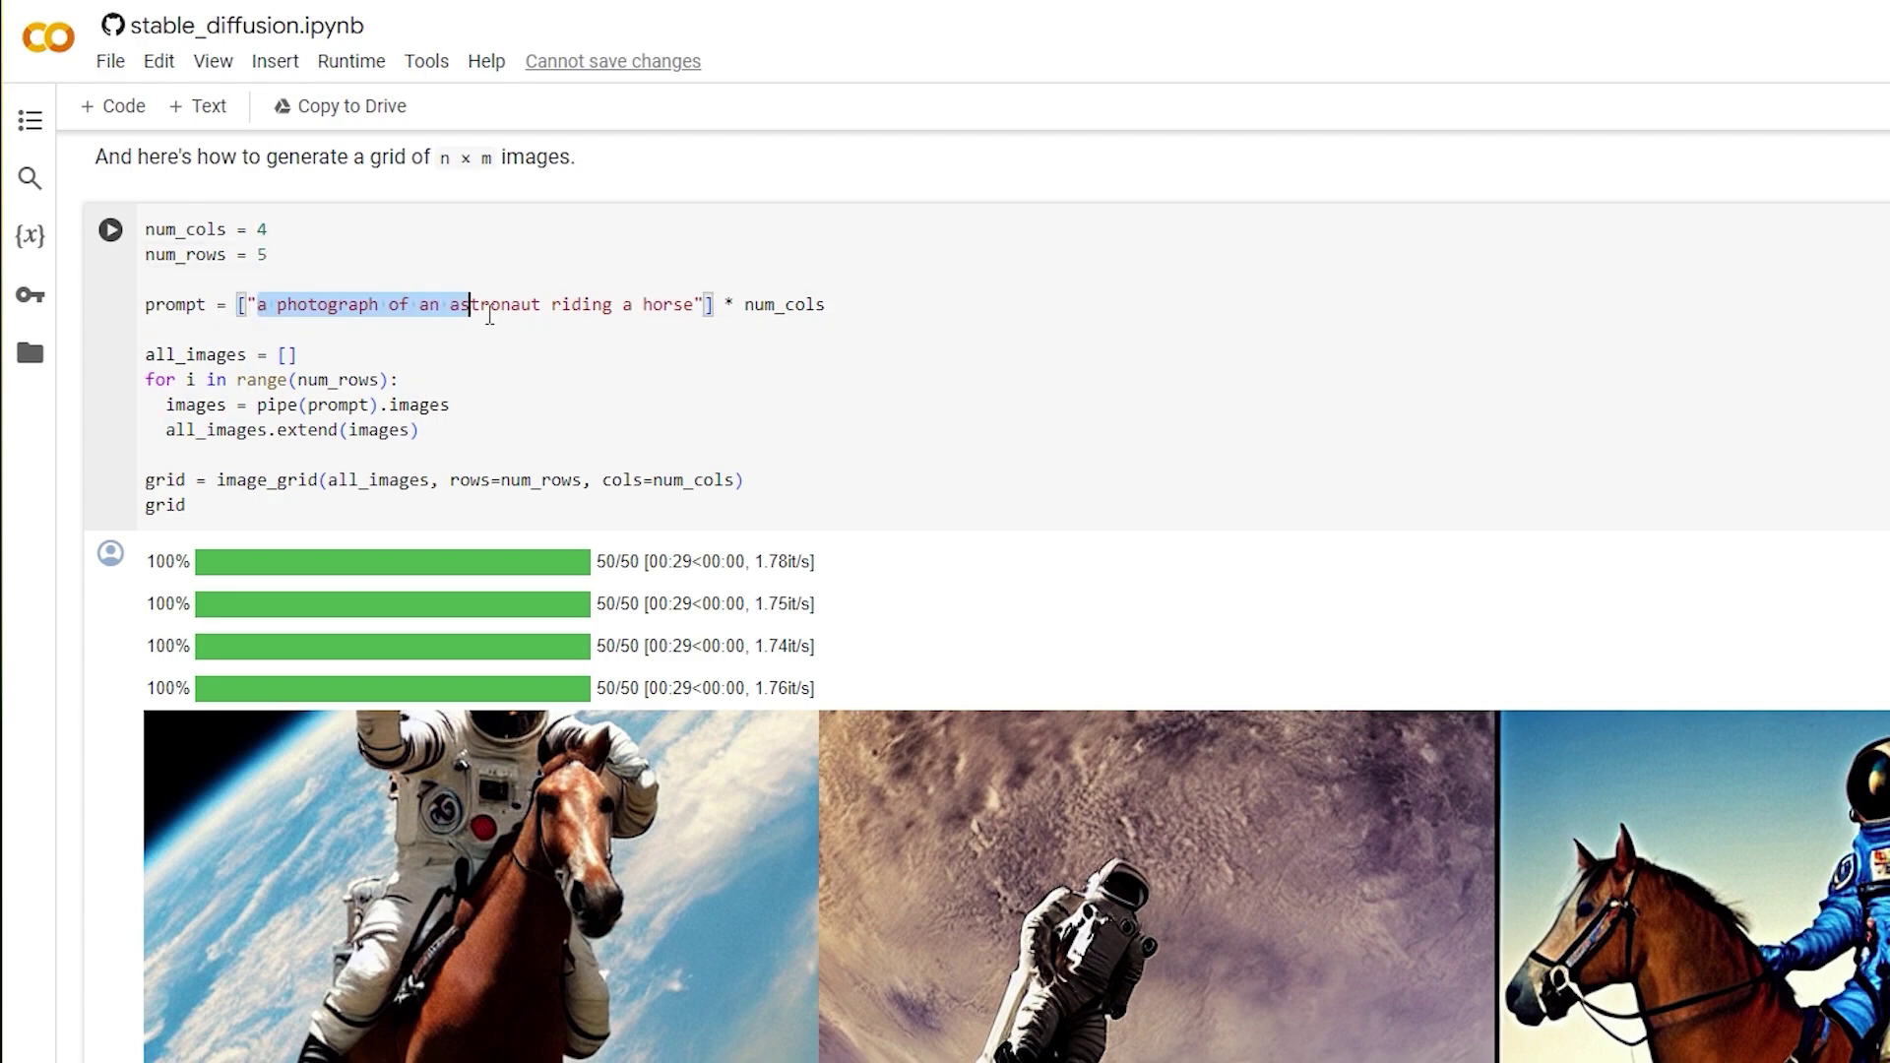
pyautogui.moveTo(259, 305); pyautogui.dragTo(701, 306)
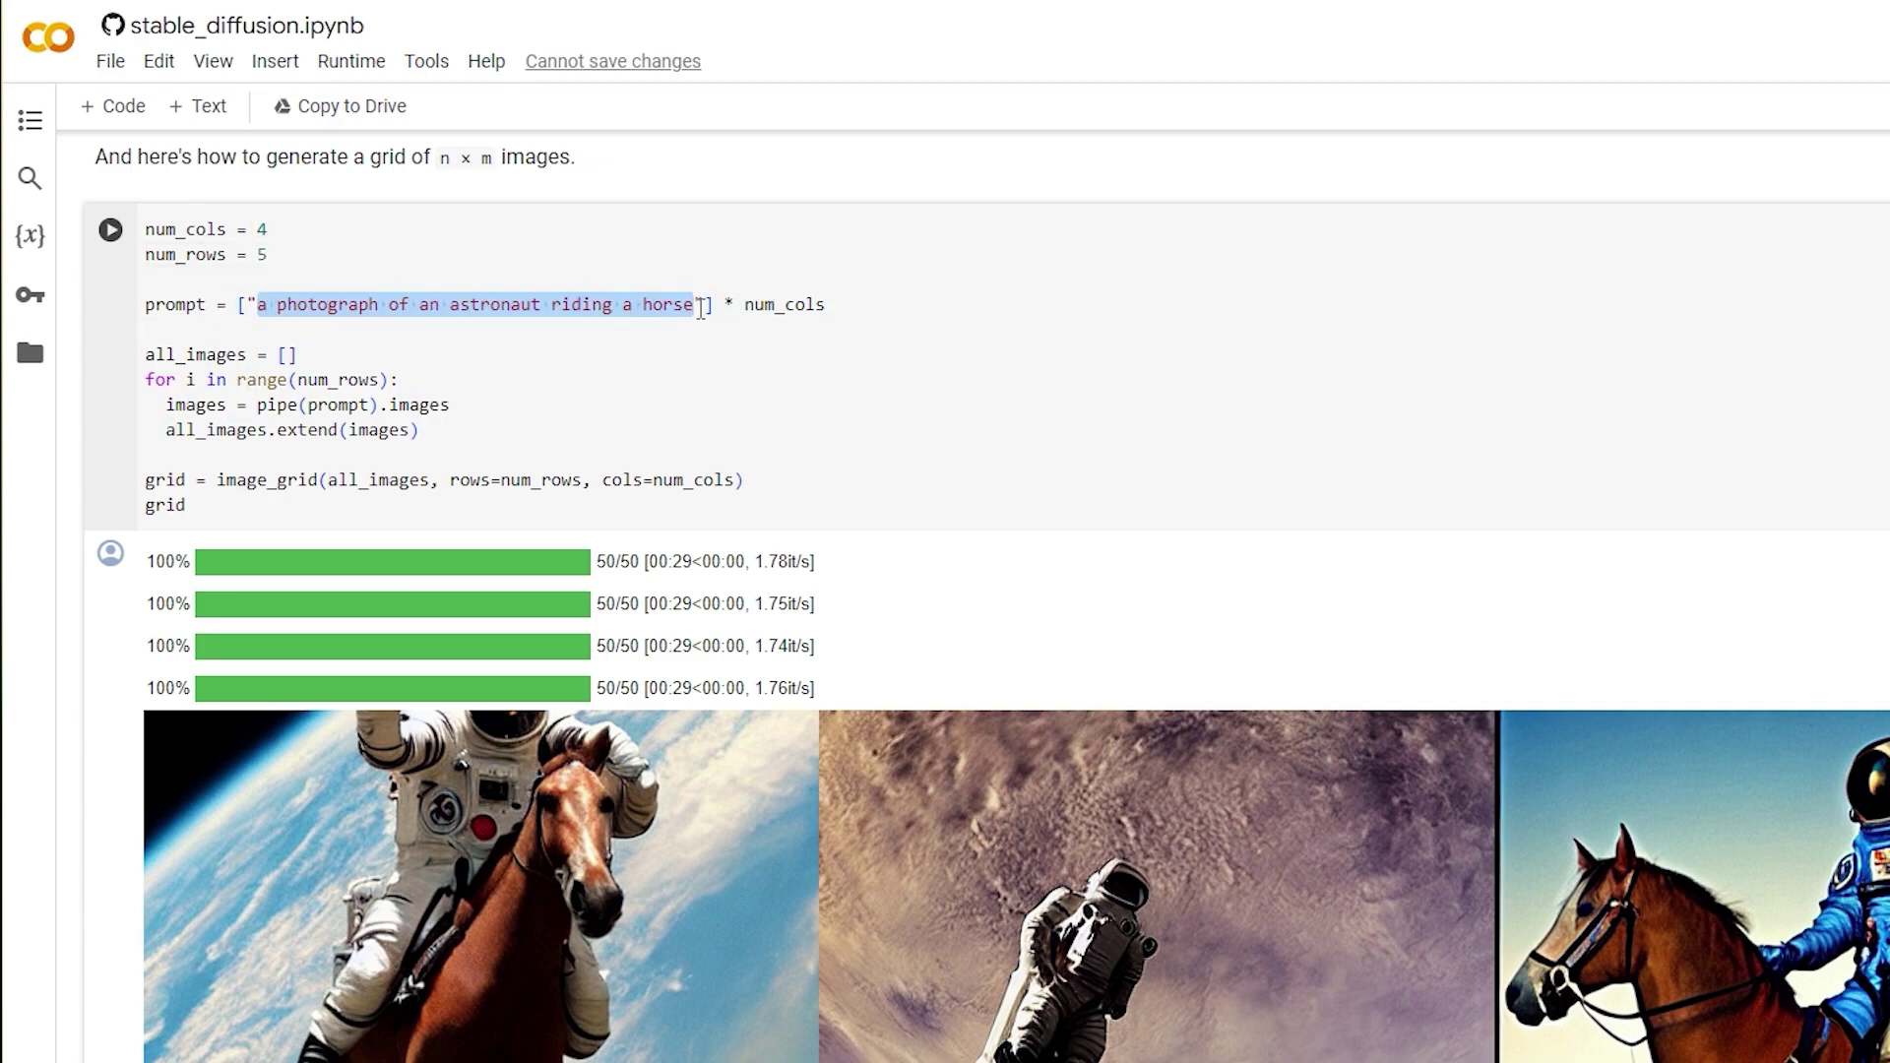
pyautogui.write('A man walking in the galaxy with his cat')
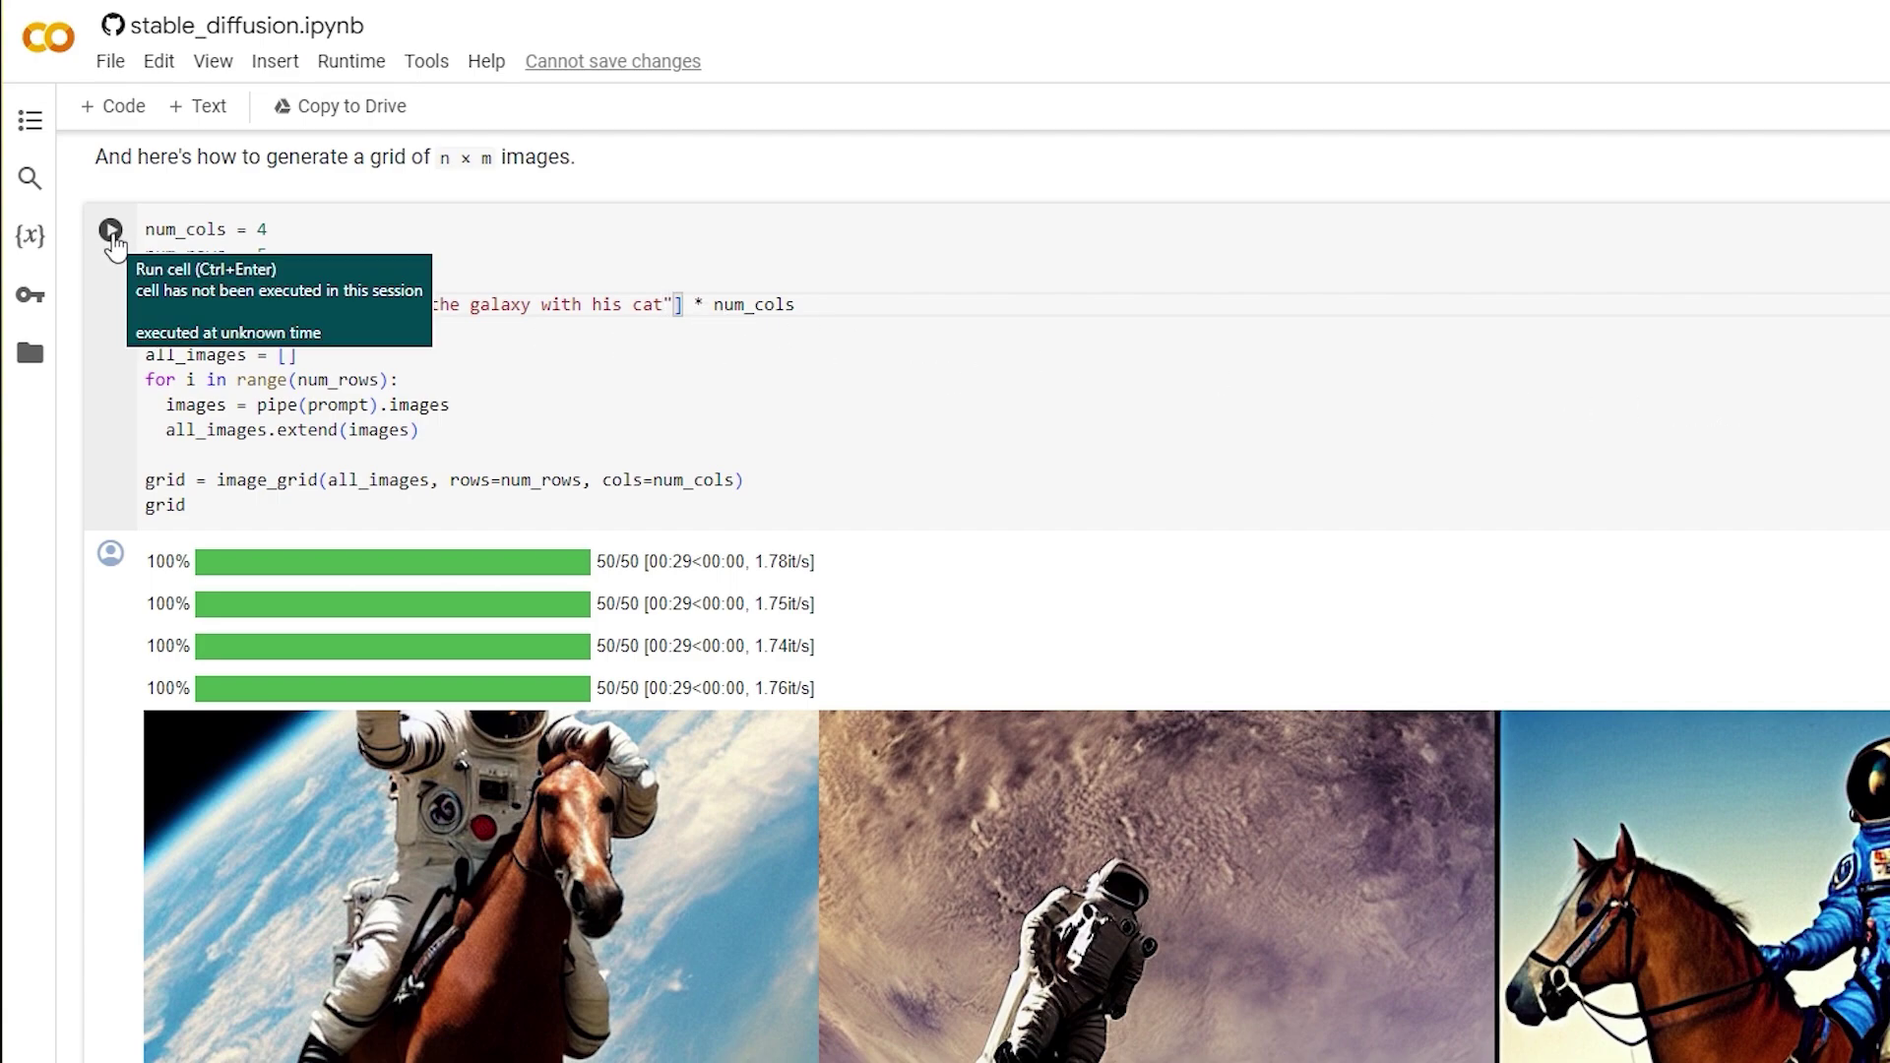
pyautogui.click(111, 233)
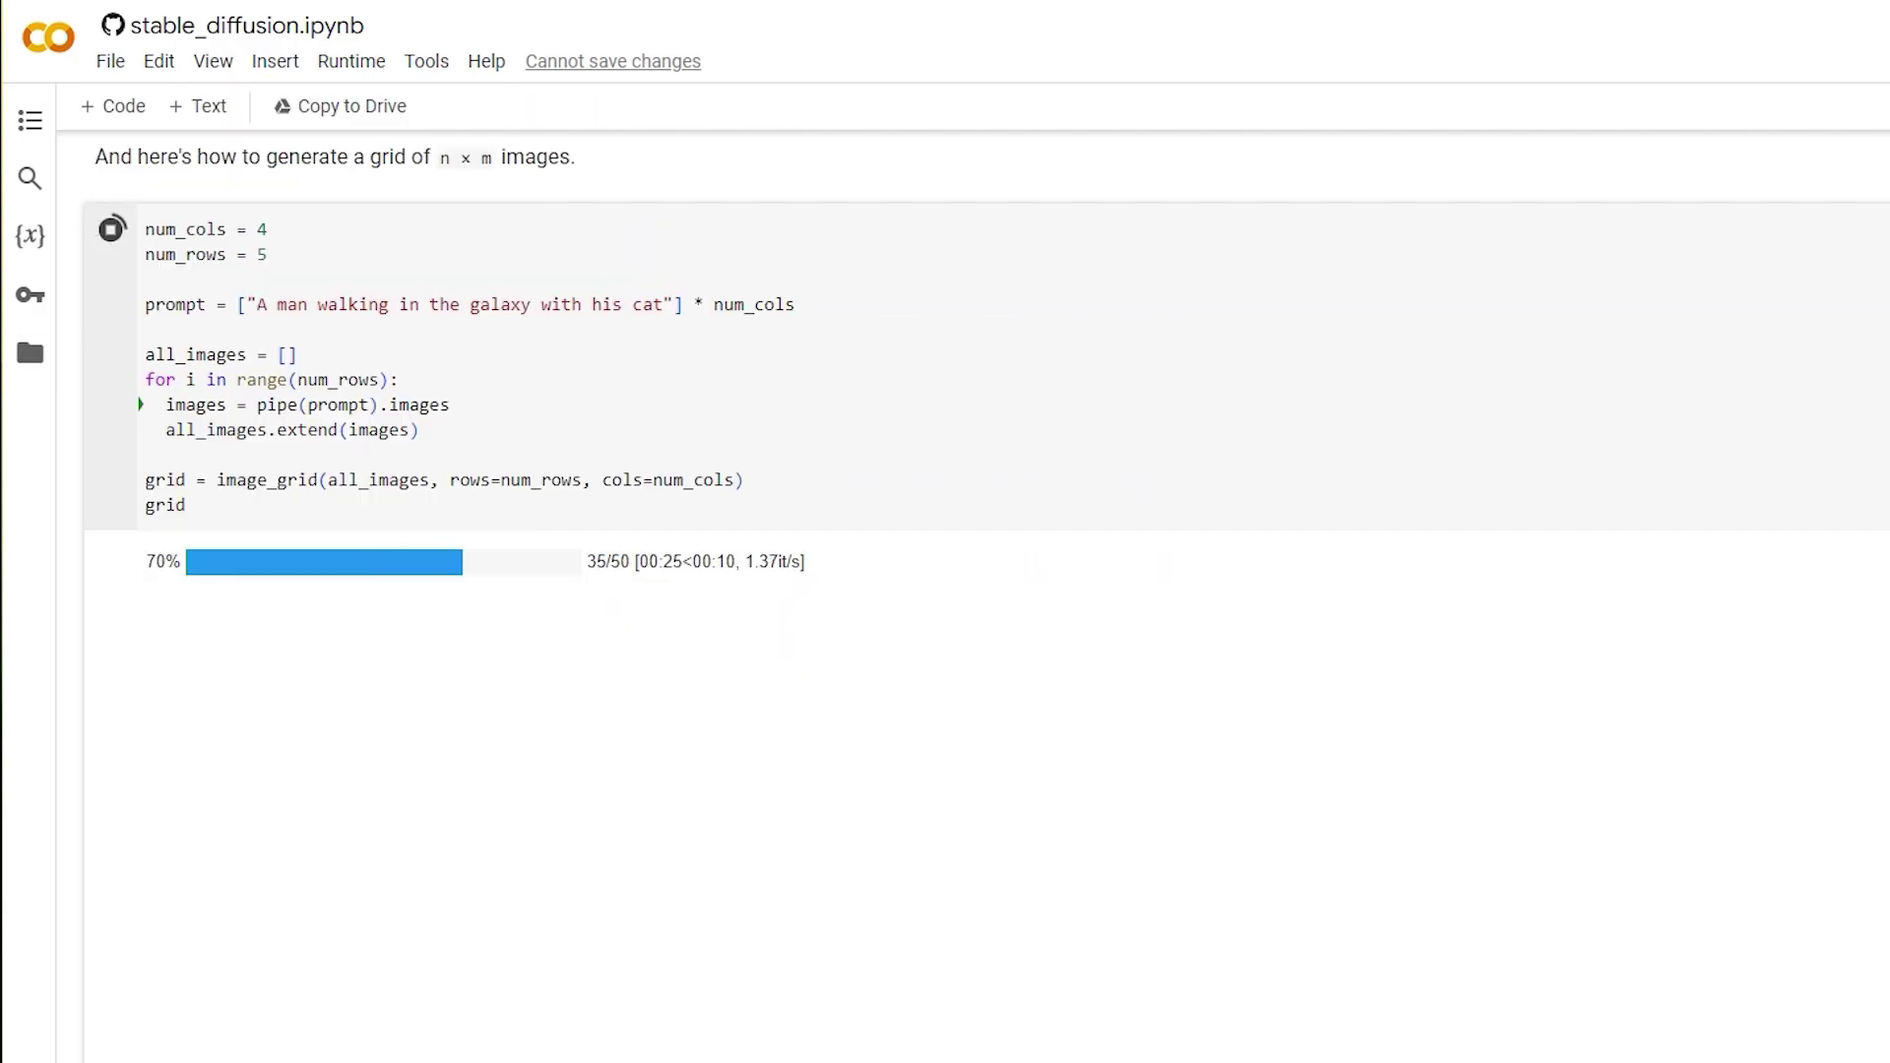
pyautogui.click(31, 361)
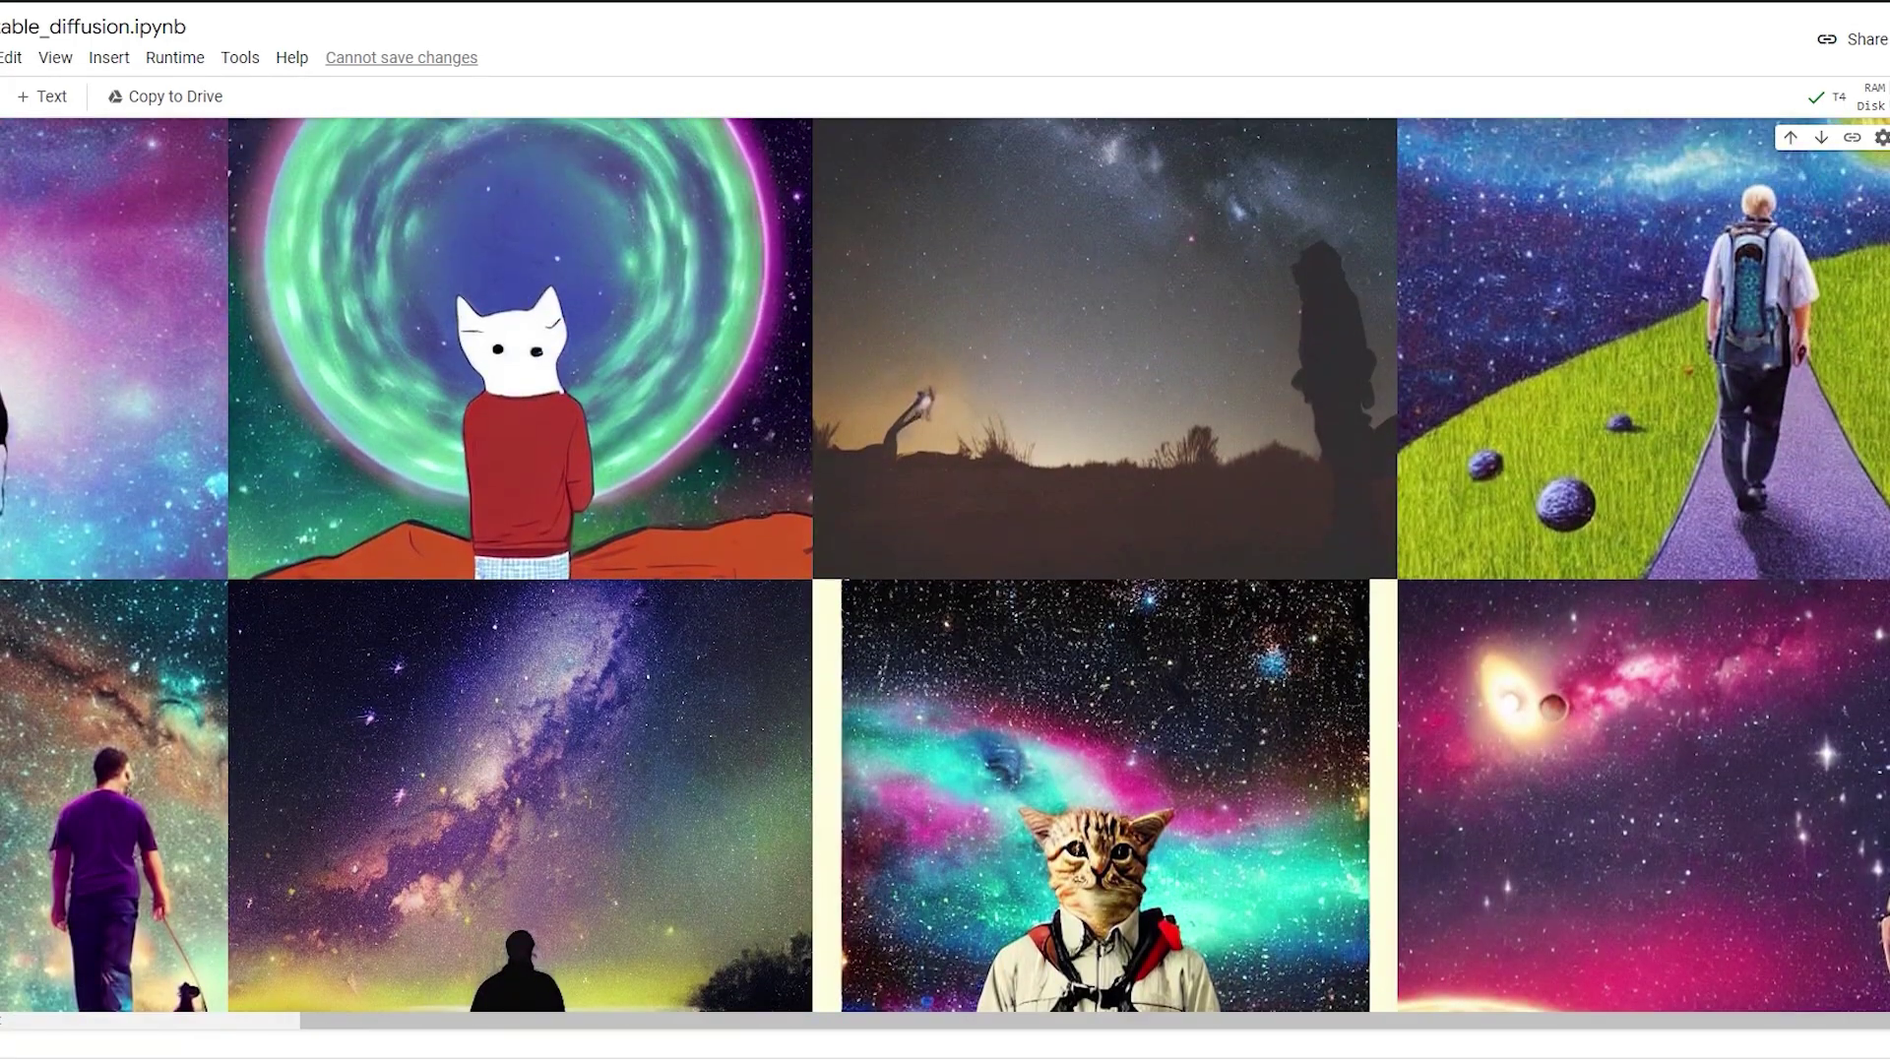
pyautogui.rightClick(984, 577)
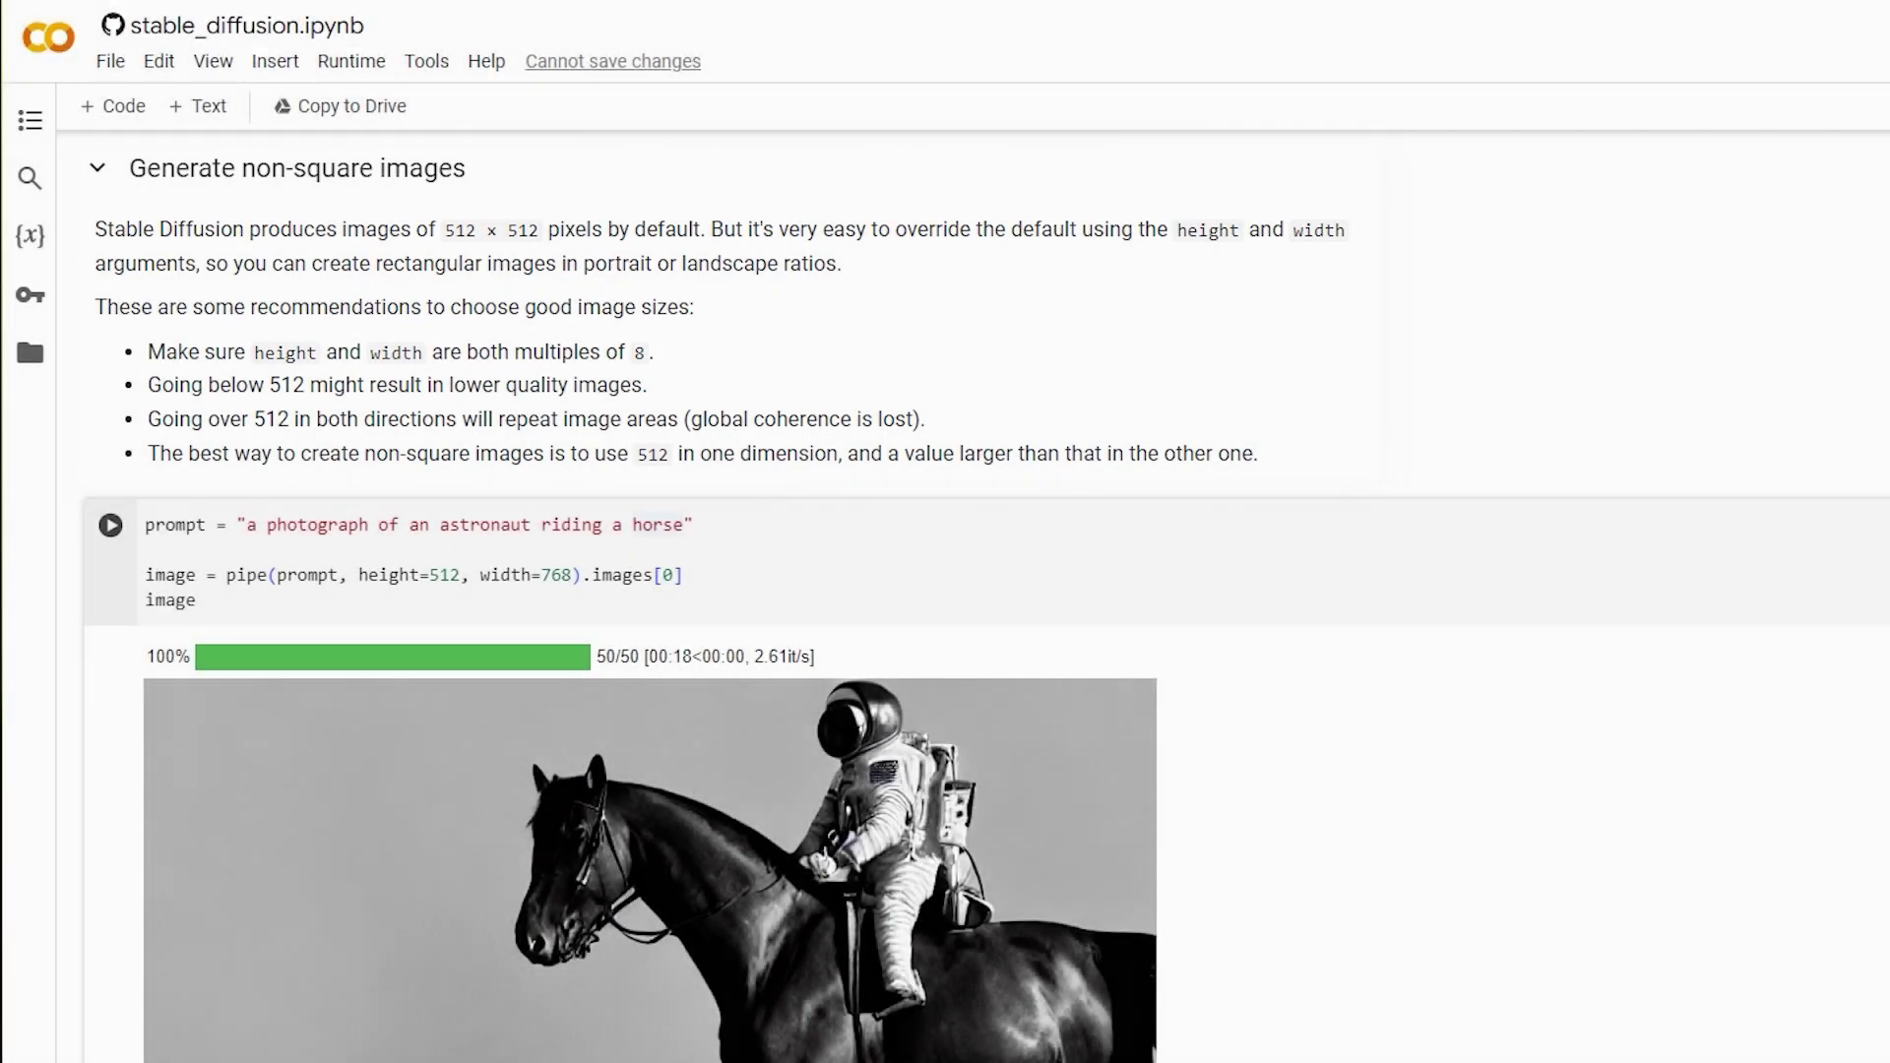
# - Edit the non-square cell's dimensions to height 512 and width 768
pyautogui.moveTo(649, 873)
pyautogui.moveTo(463, 578); pyautogui.dragTo(431, 577)
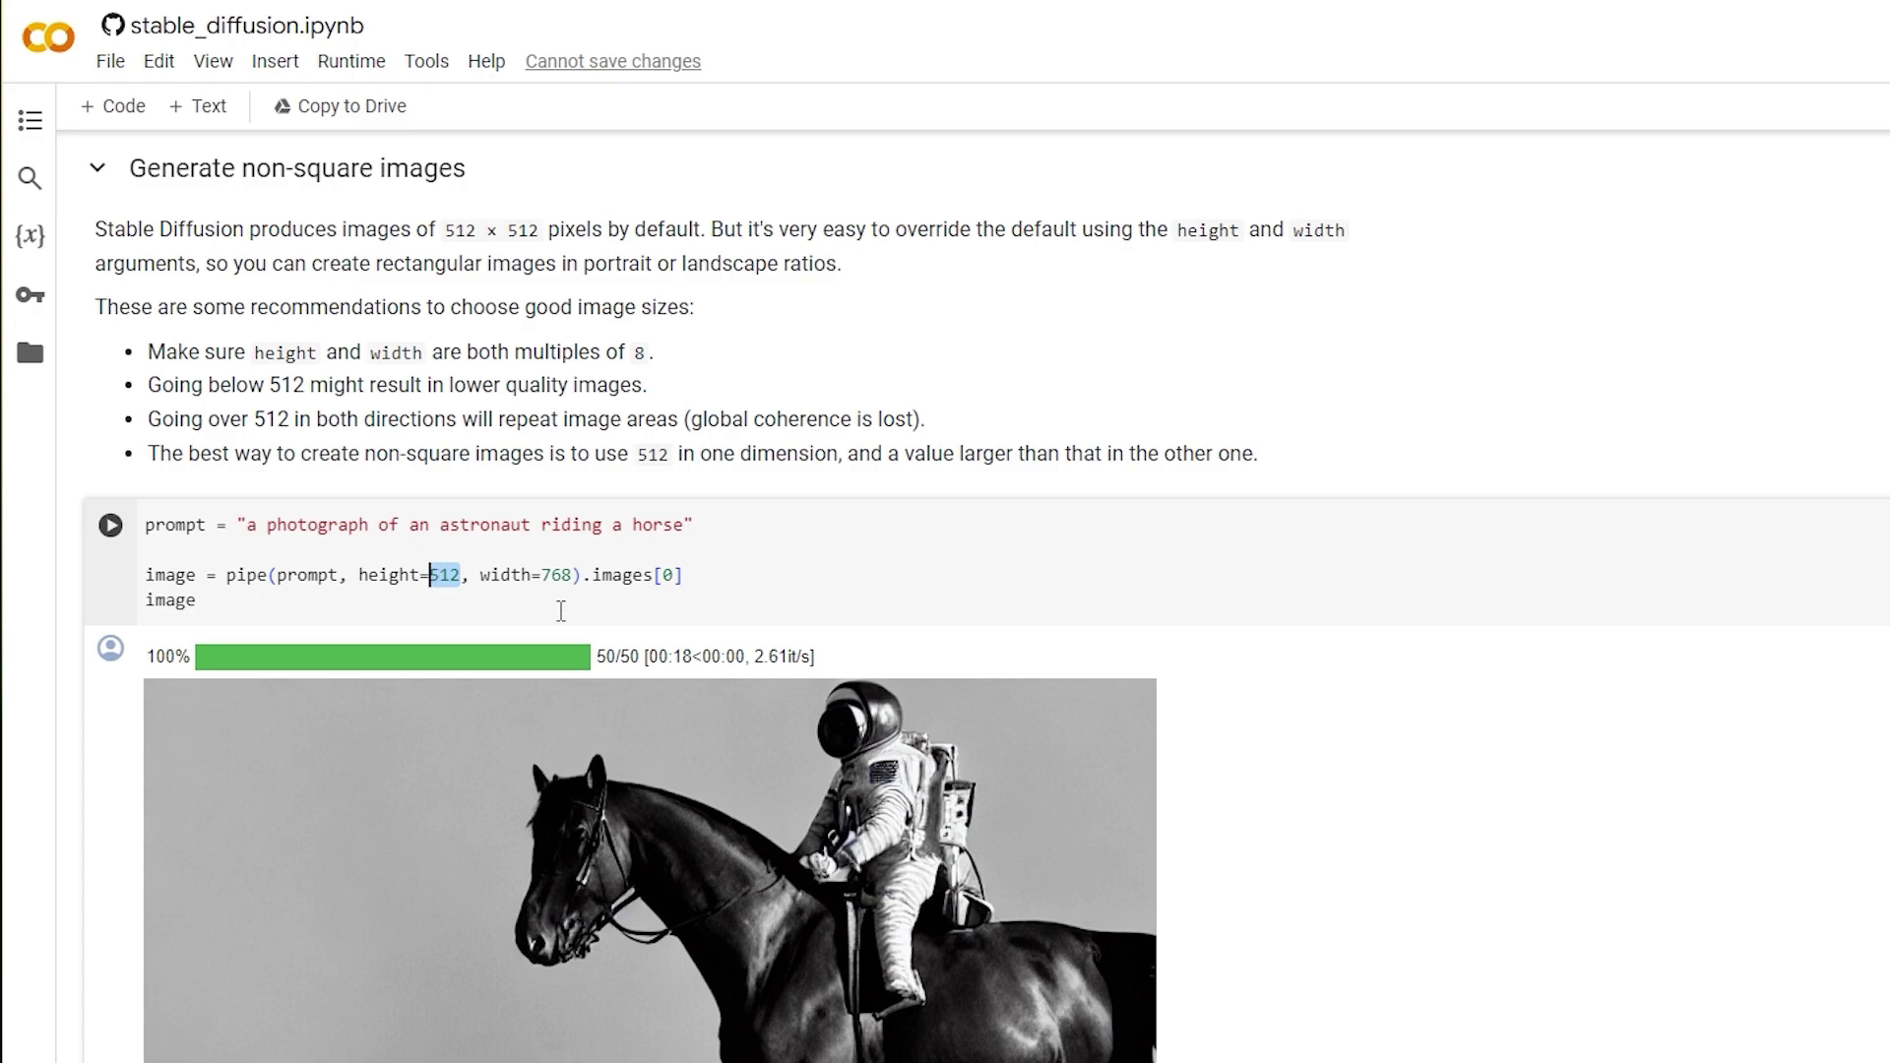
pyautogui.write('768')
pyautogui.moveTo(543, 577); pyautogui.dragTo(573, 577)
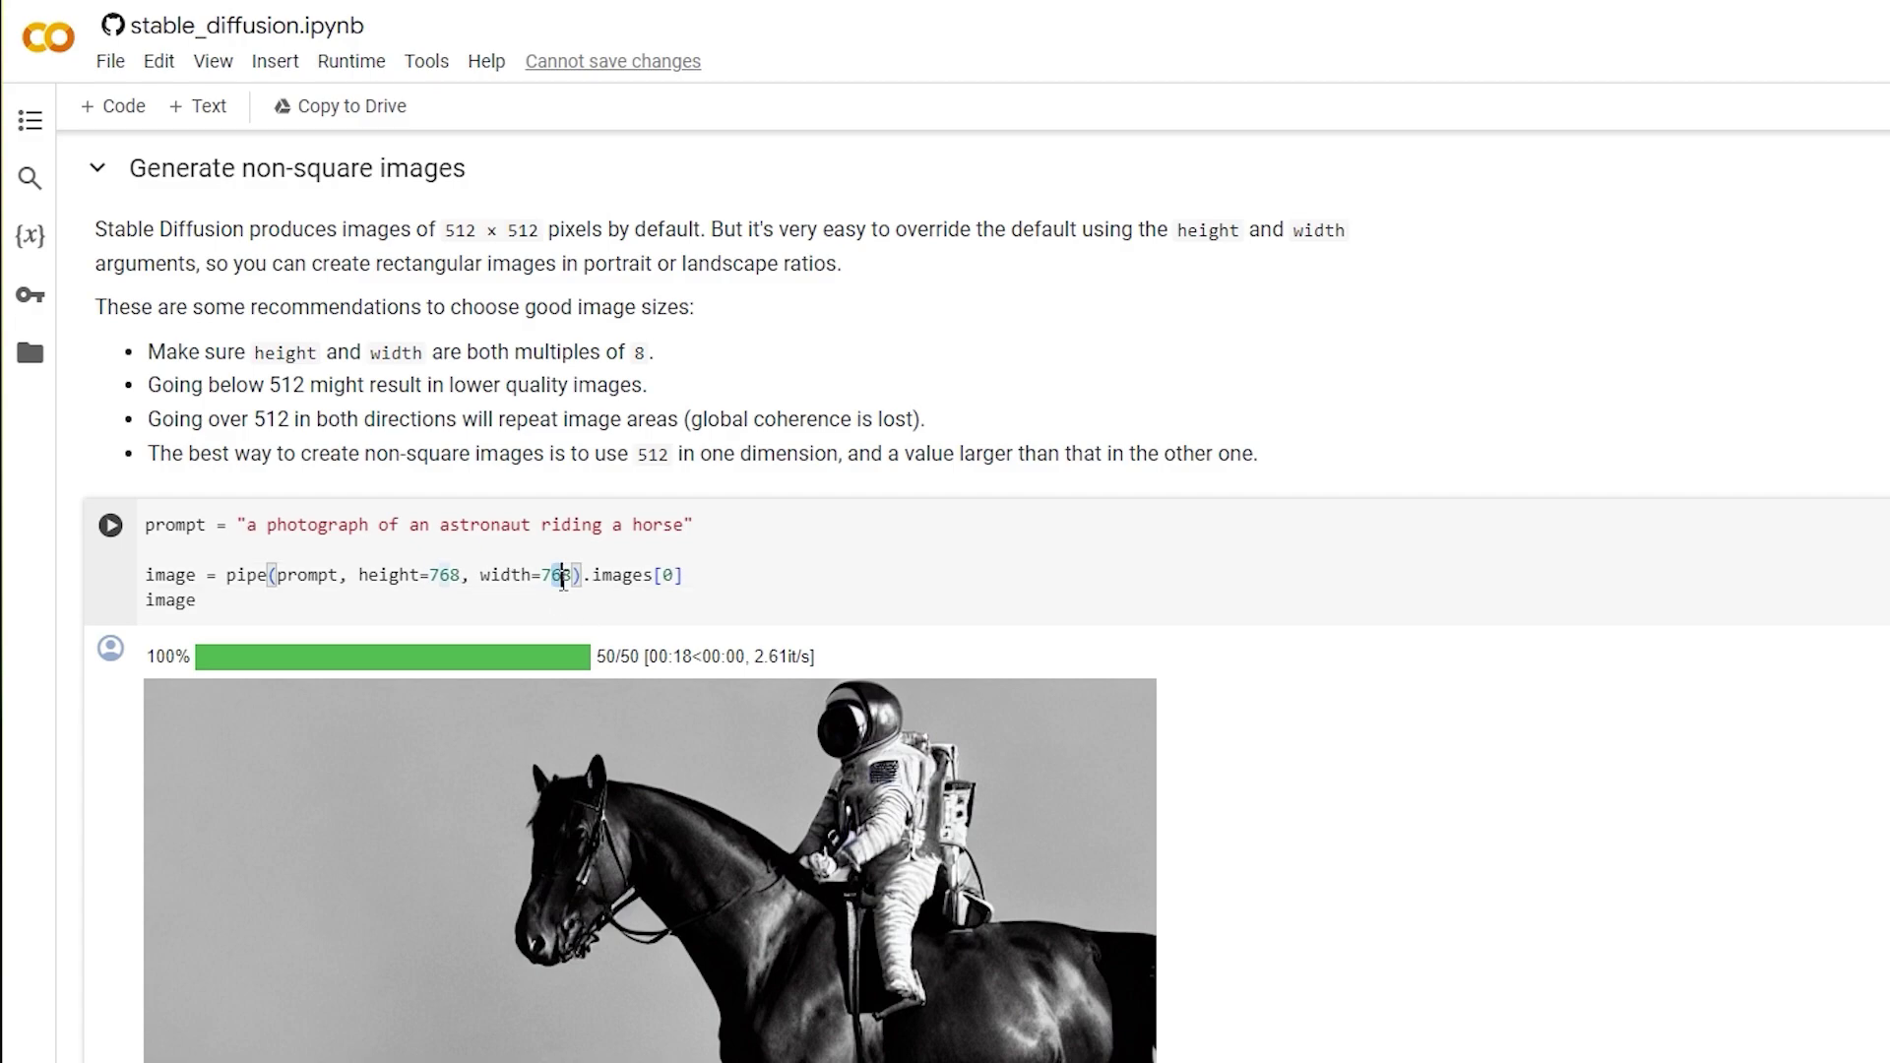
pyautogui.write('512')
pyautogui.write('5')
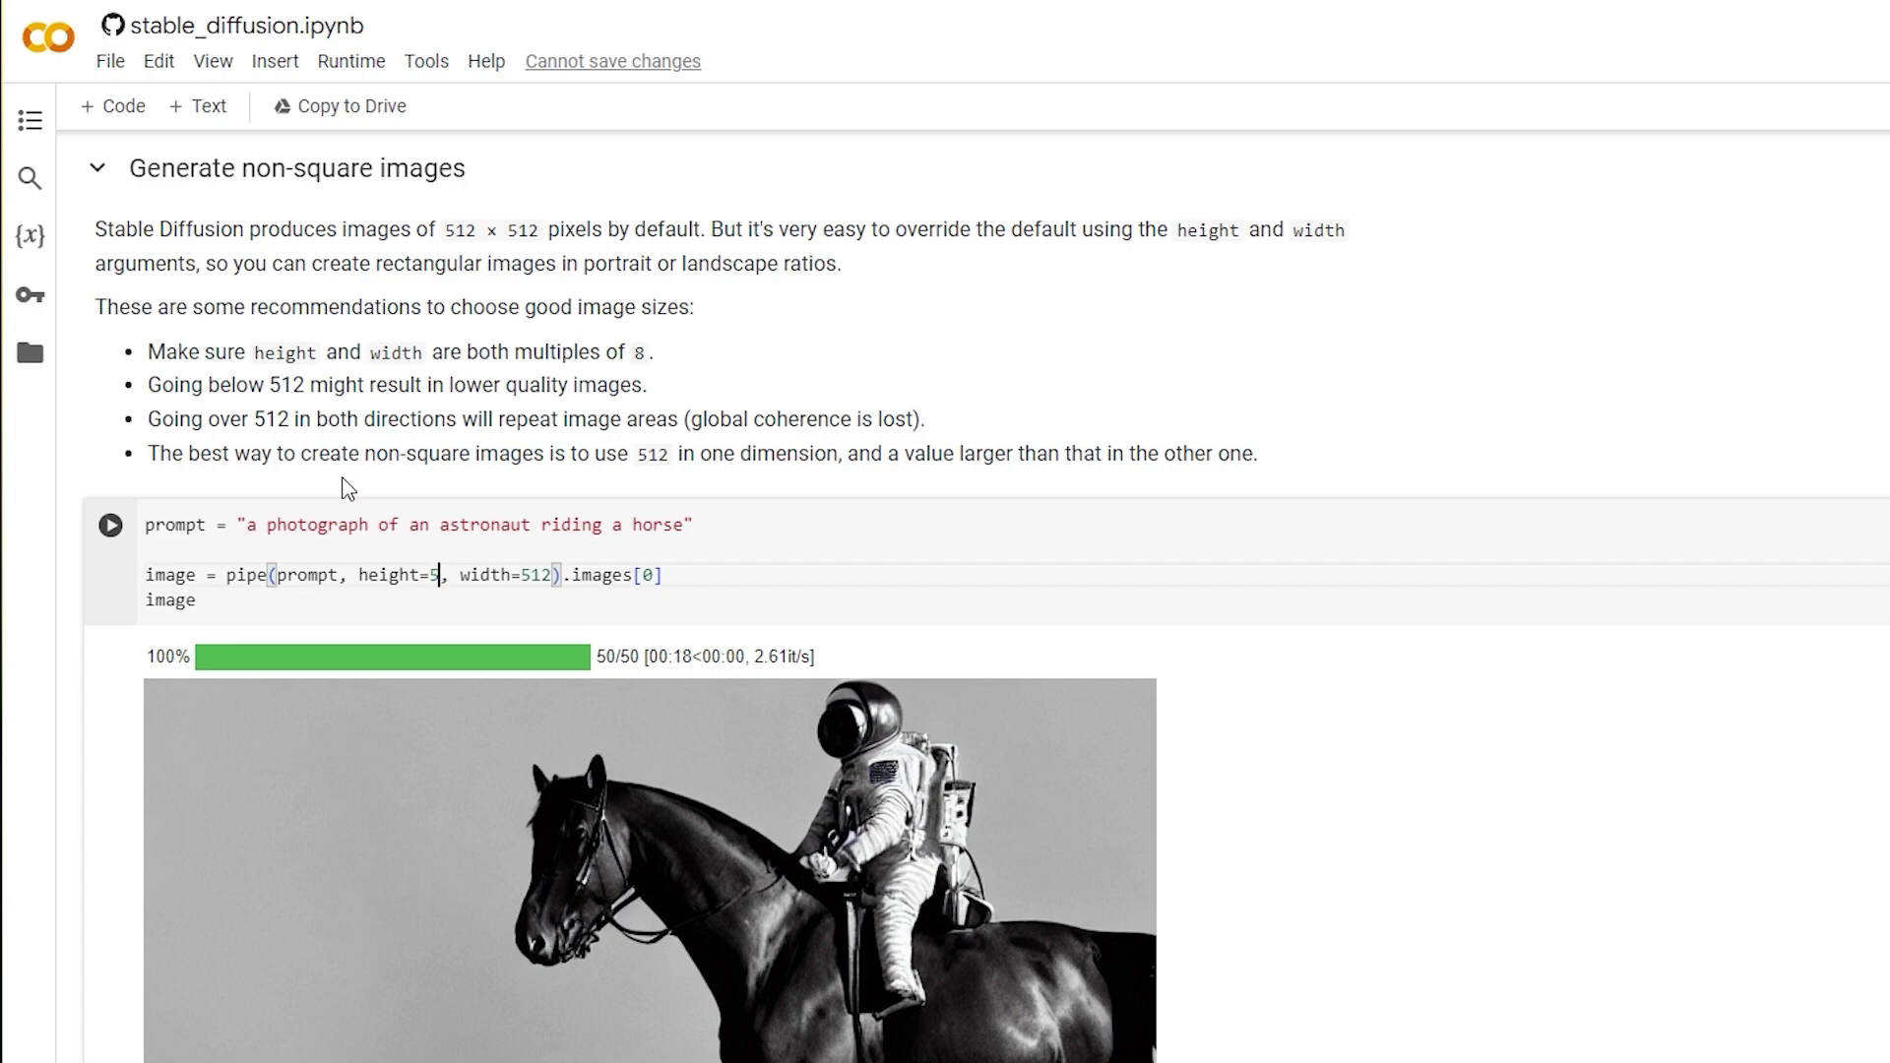
pyautogui.write('12')
pyautogui.moveTo(571, 575); pyautogui.dragTo(540, 576)
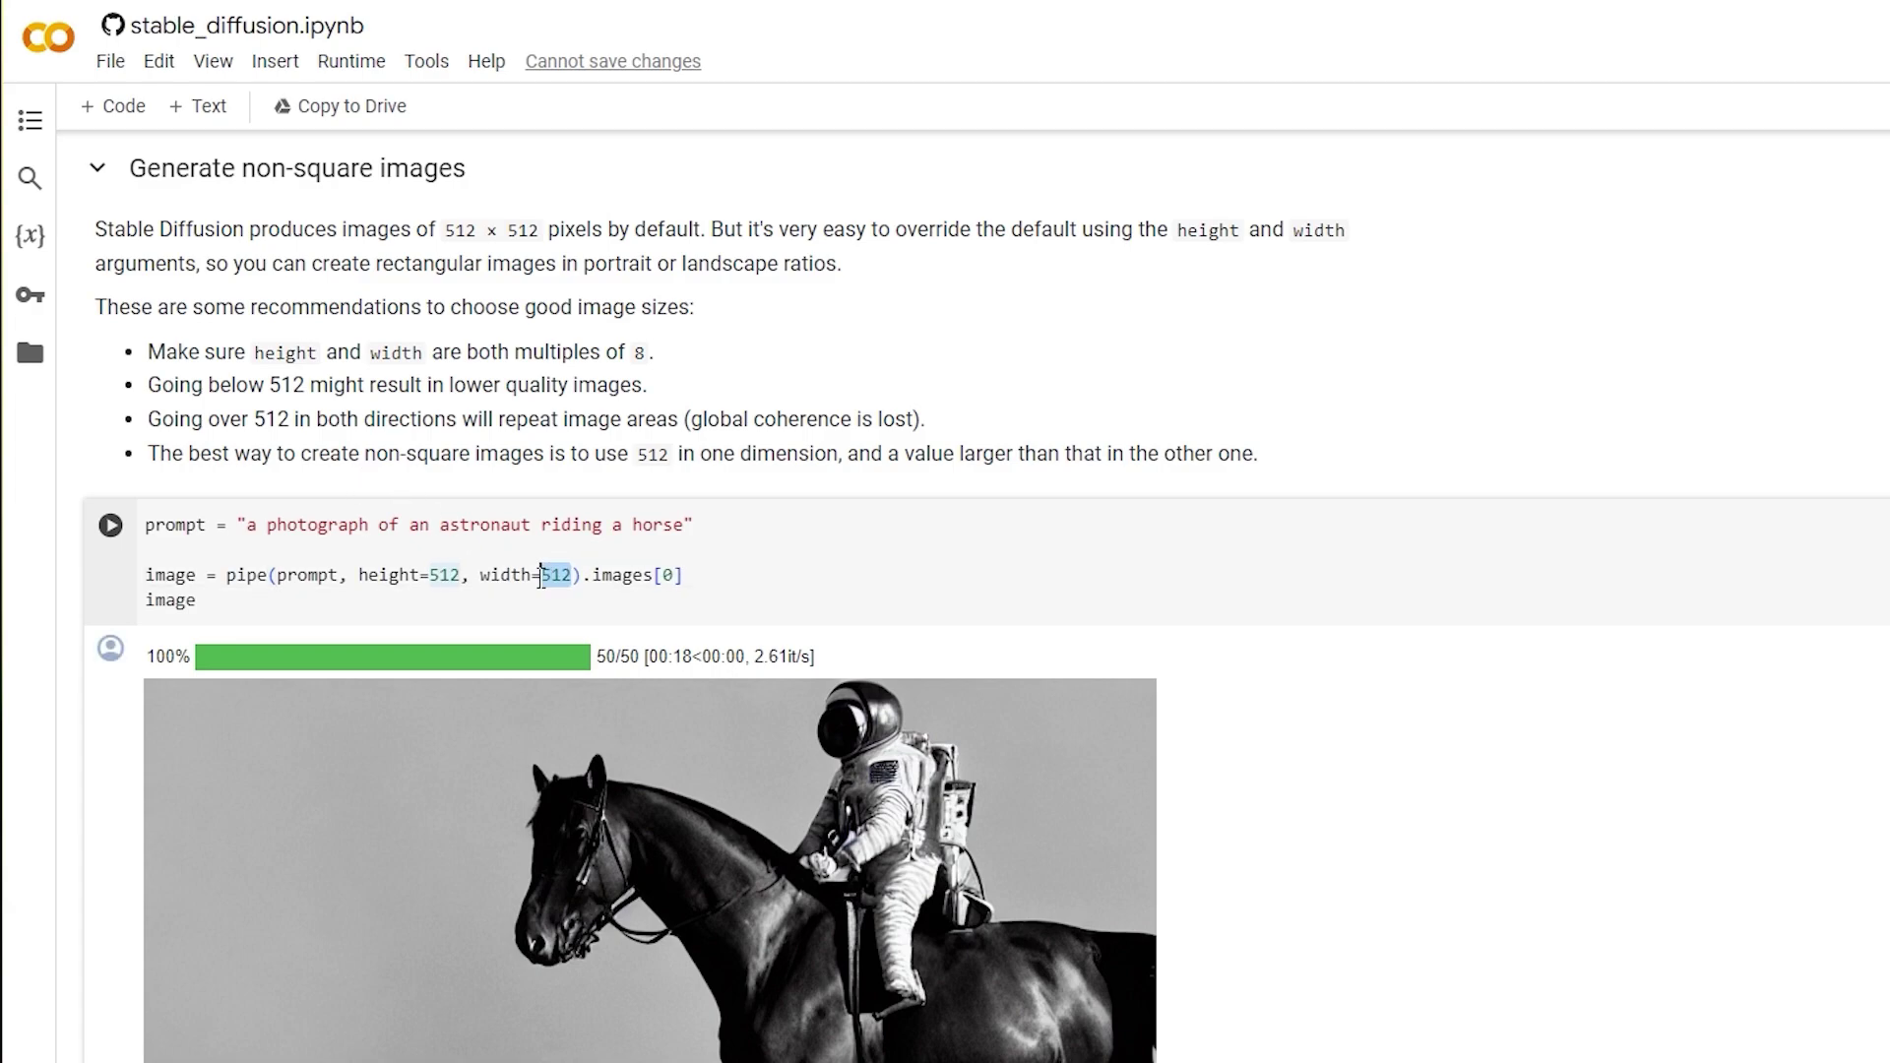
pyautogui.write('76')
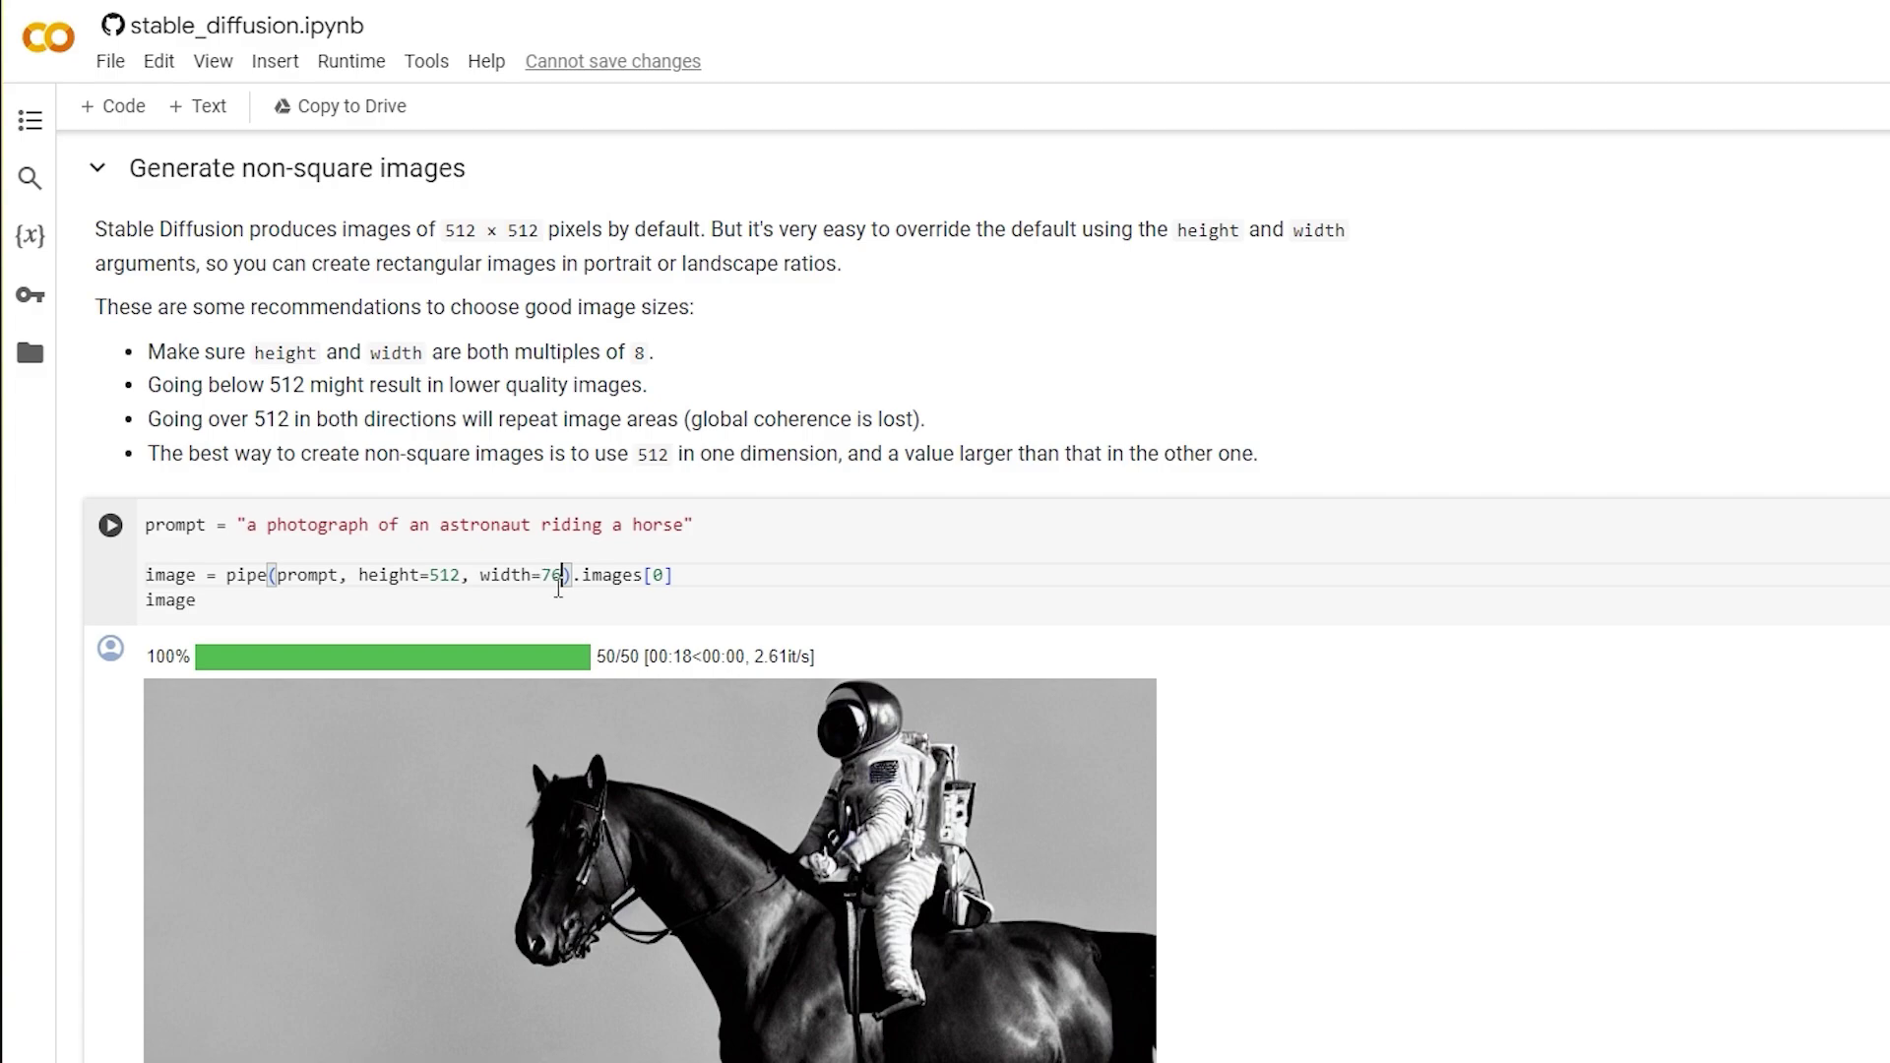
pyautogui.write('8')
pyautogui.doubleClick(444, 575)
pyautogui.write('76')
pyautogui.write('8')
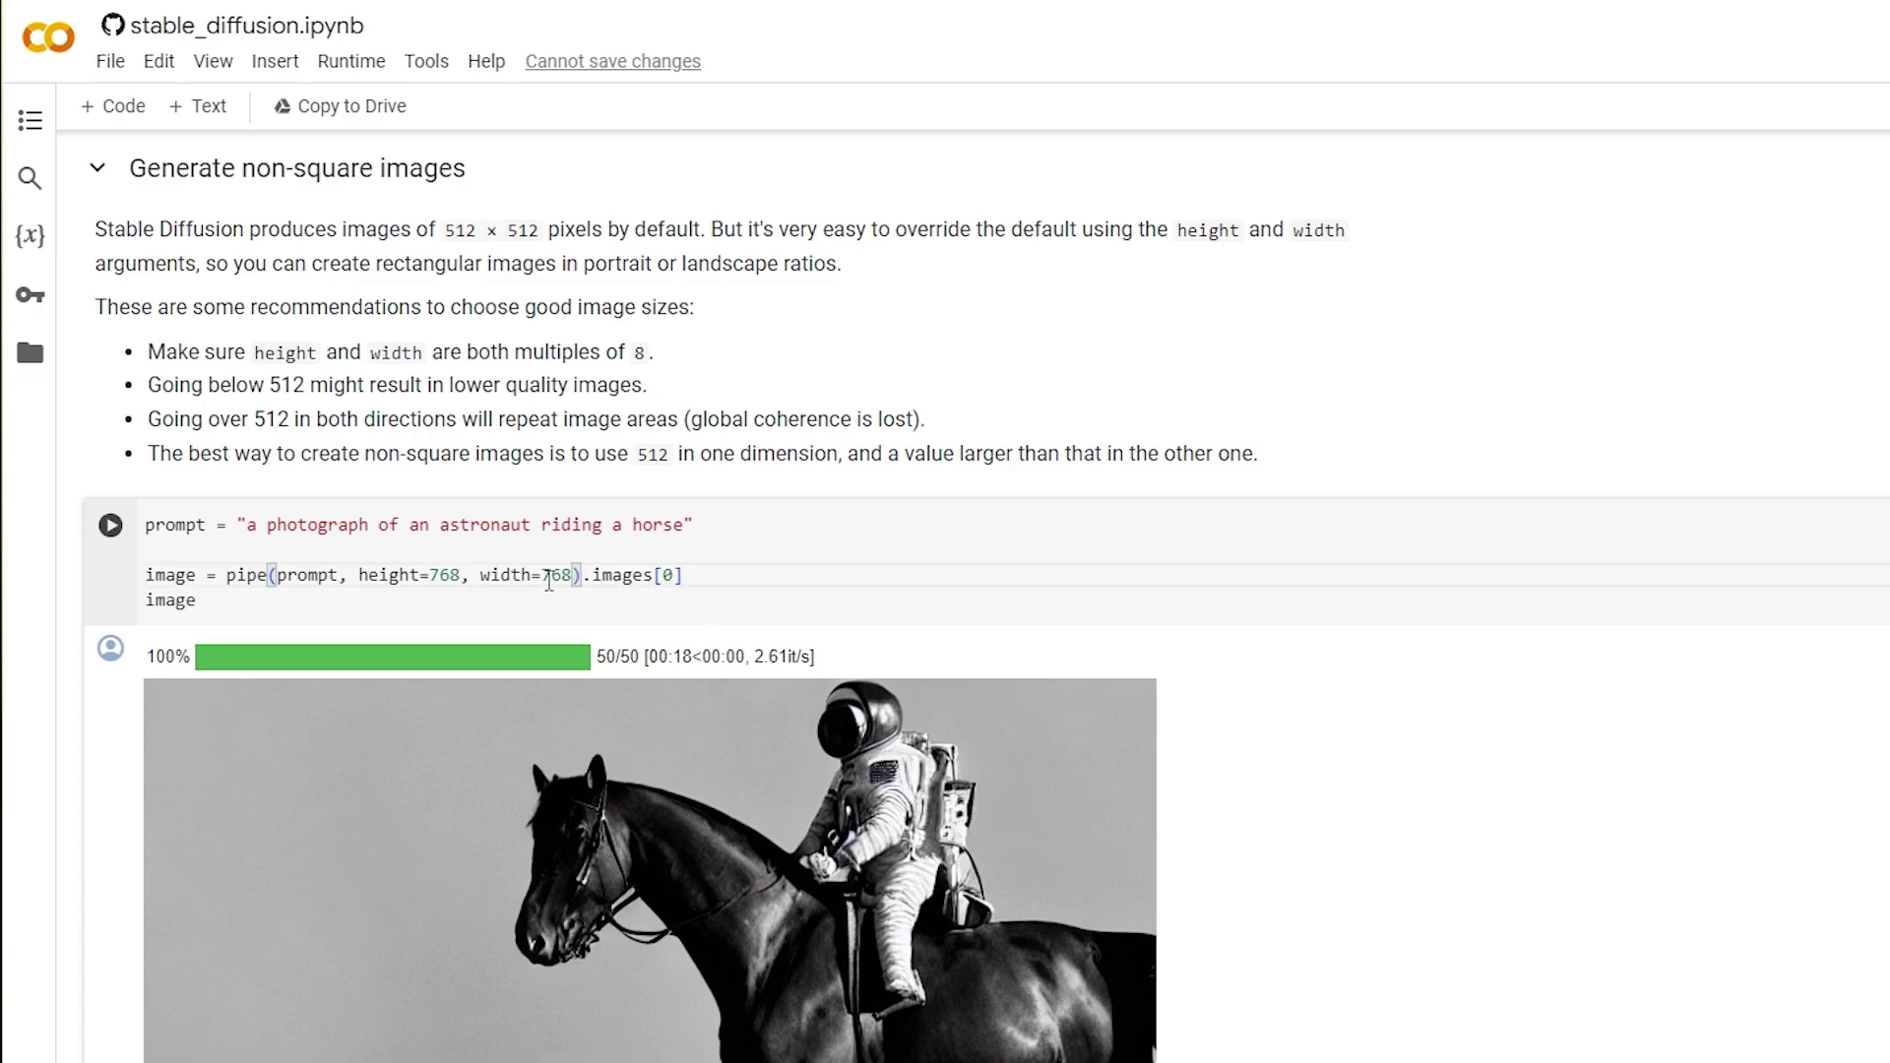
pyautogui.moveTo(550, 577); pyautogui.dragTo(575, 577)
pyautogui.press('BackSpace')
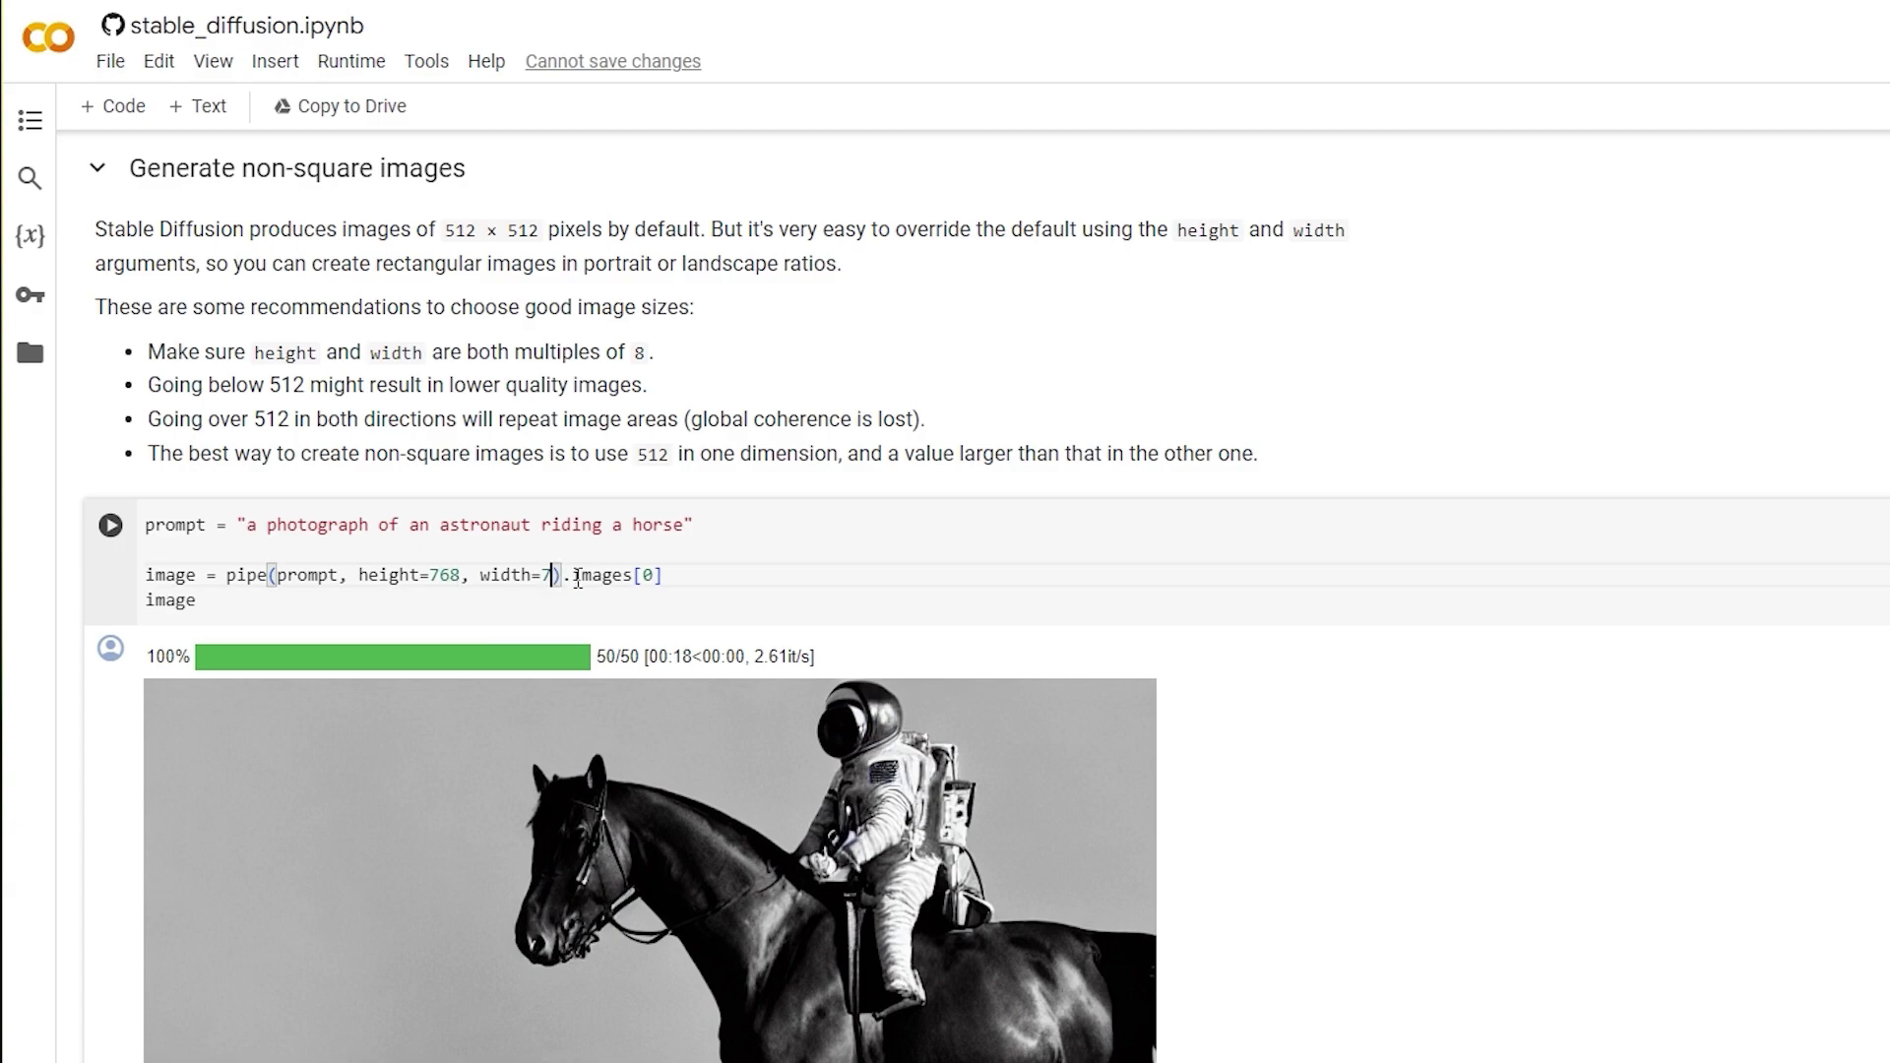
pyautogui.press('BackSpace')
pyautogui.write('512')
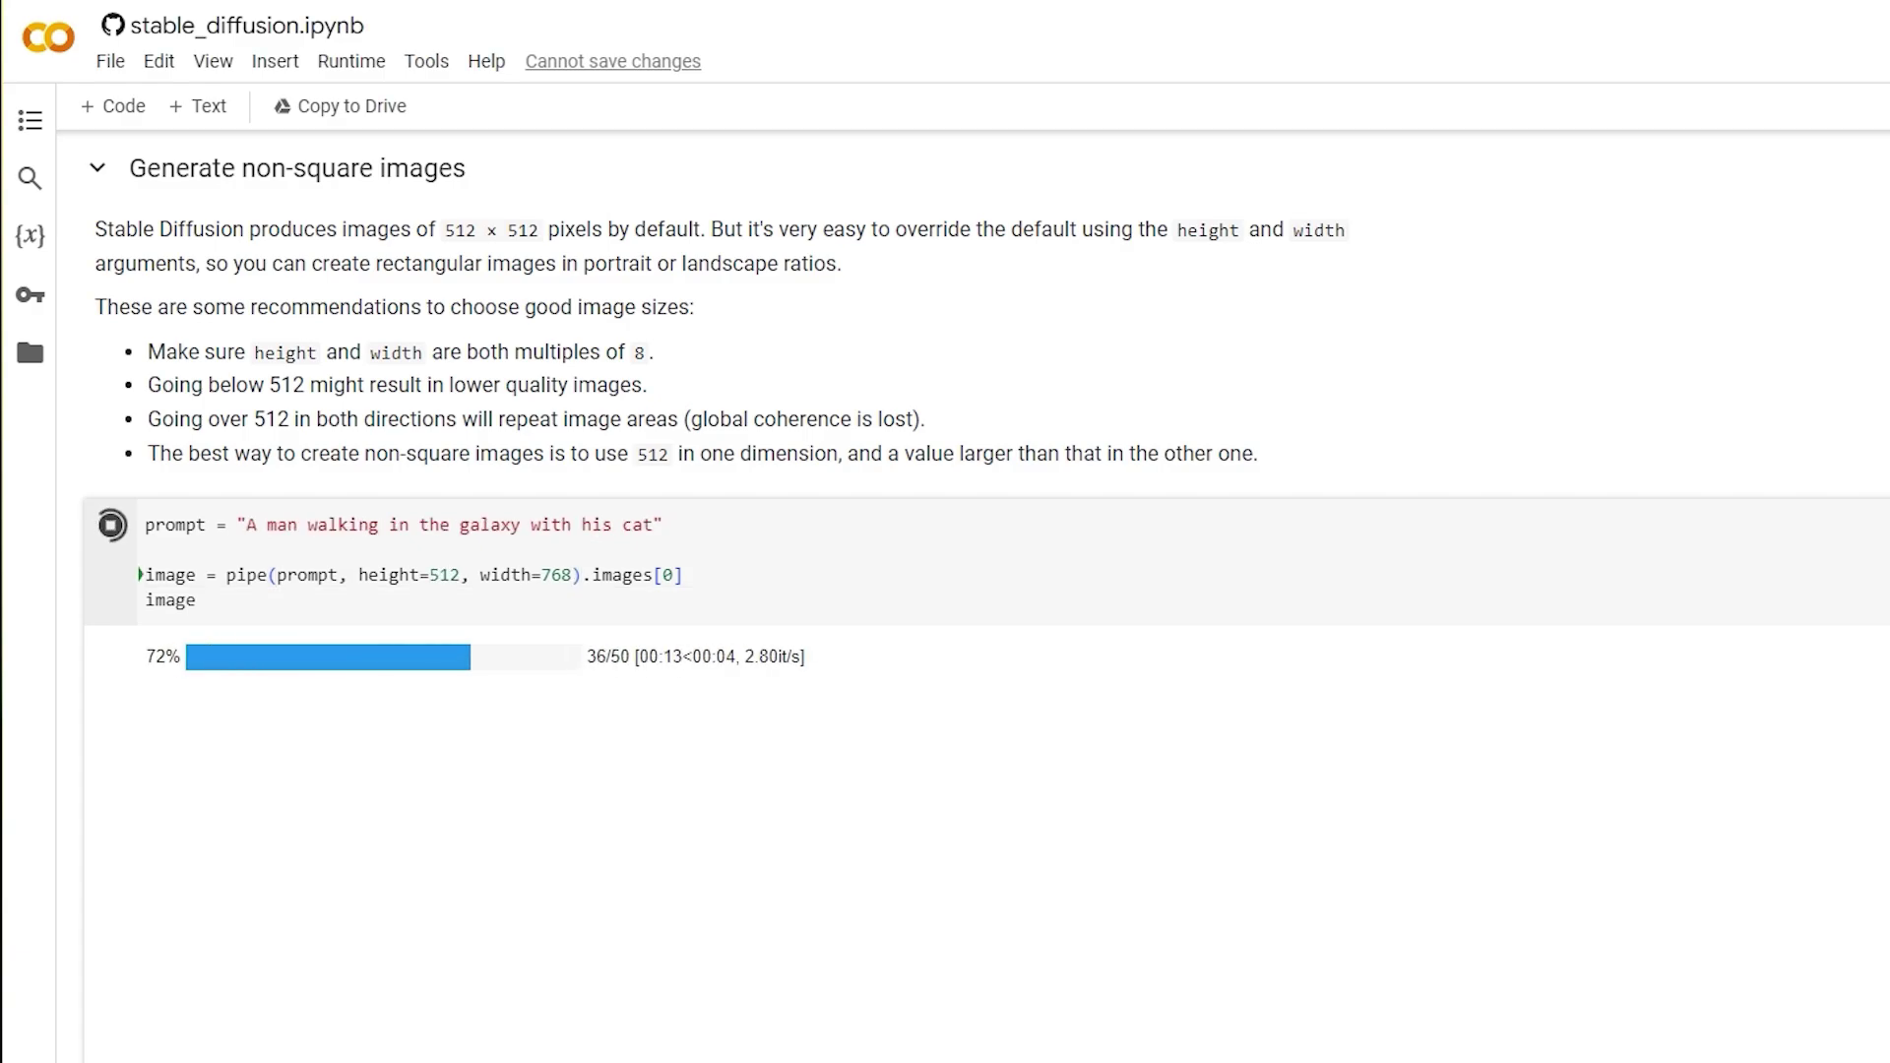
pyautogui.scroll(-3, 946, 591)
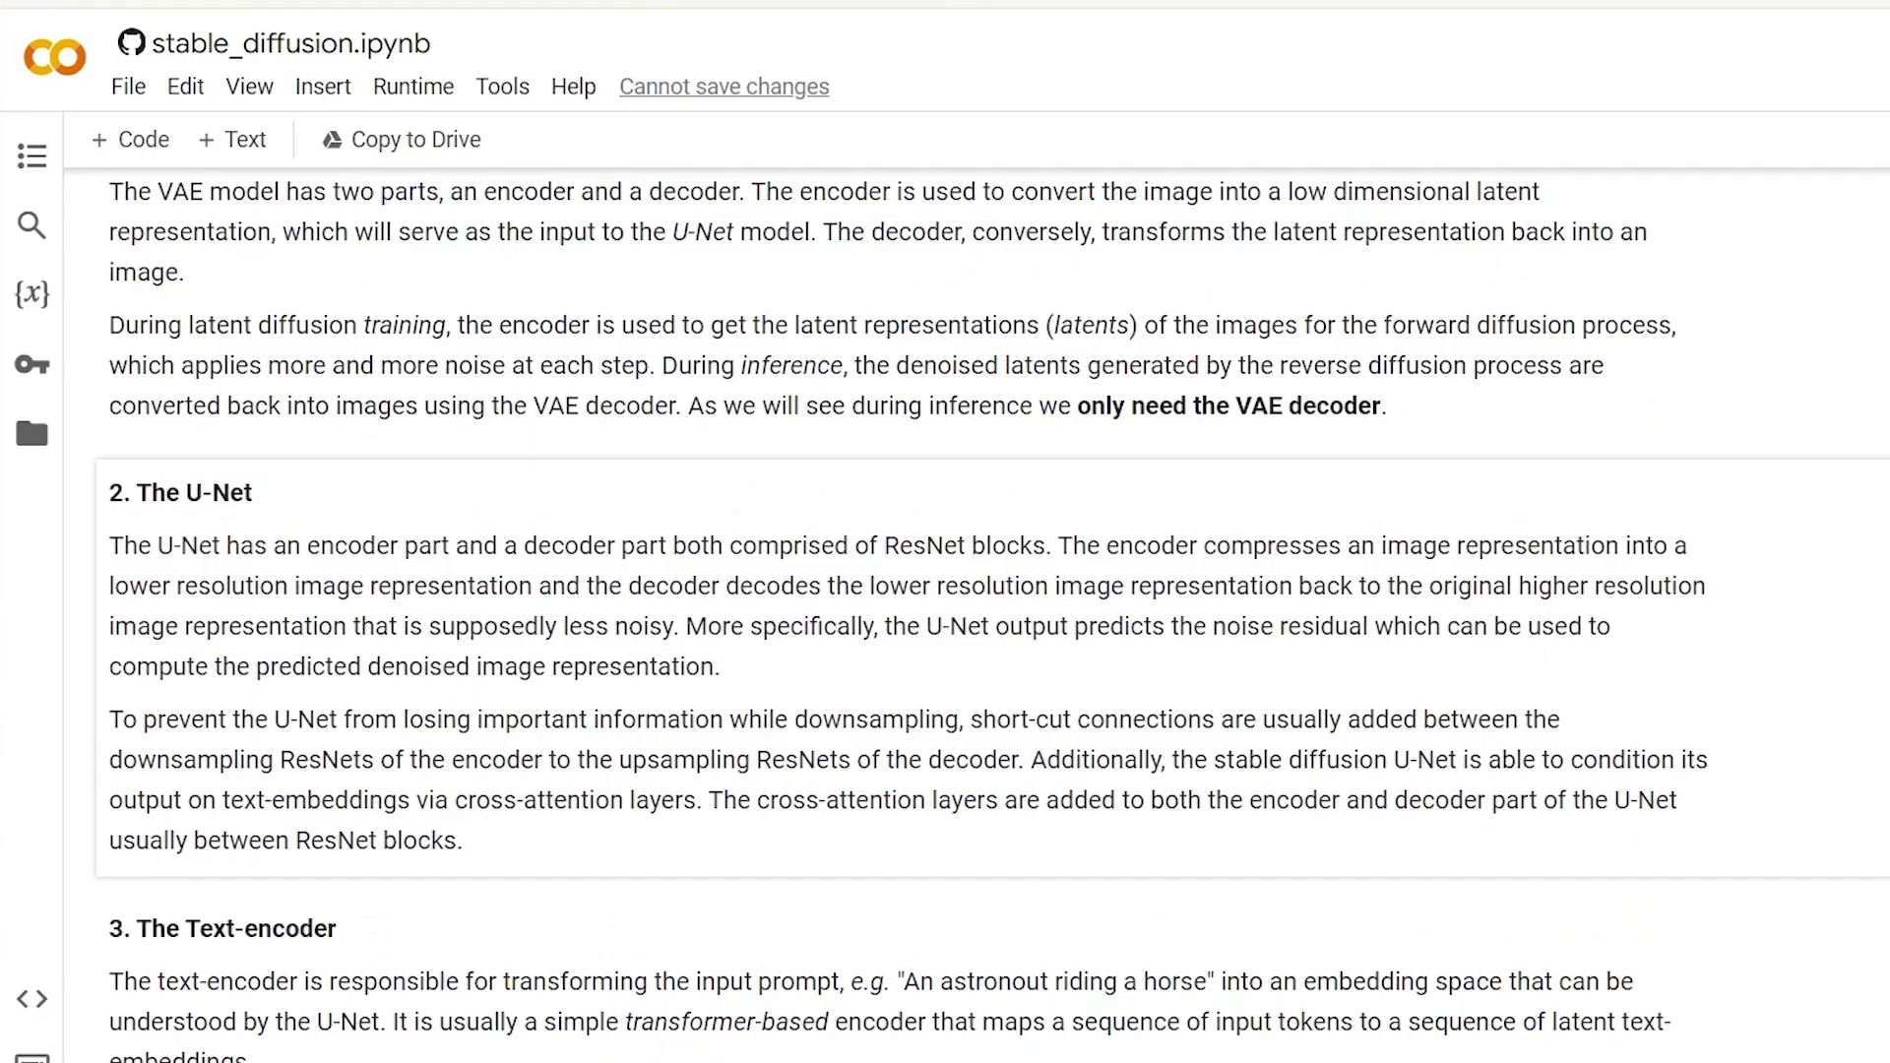
pyautogui.scroll(2, 945, 591)
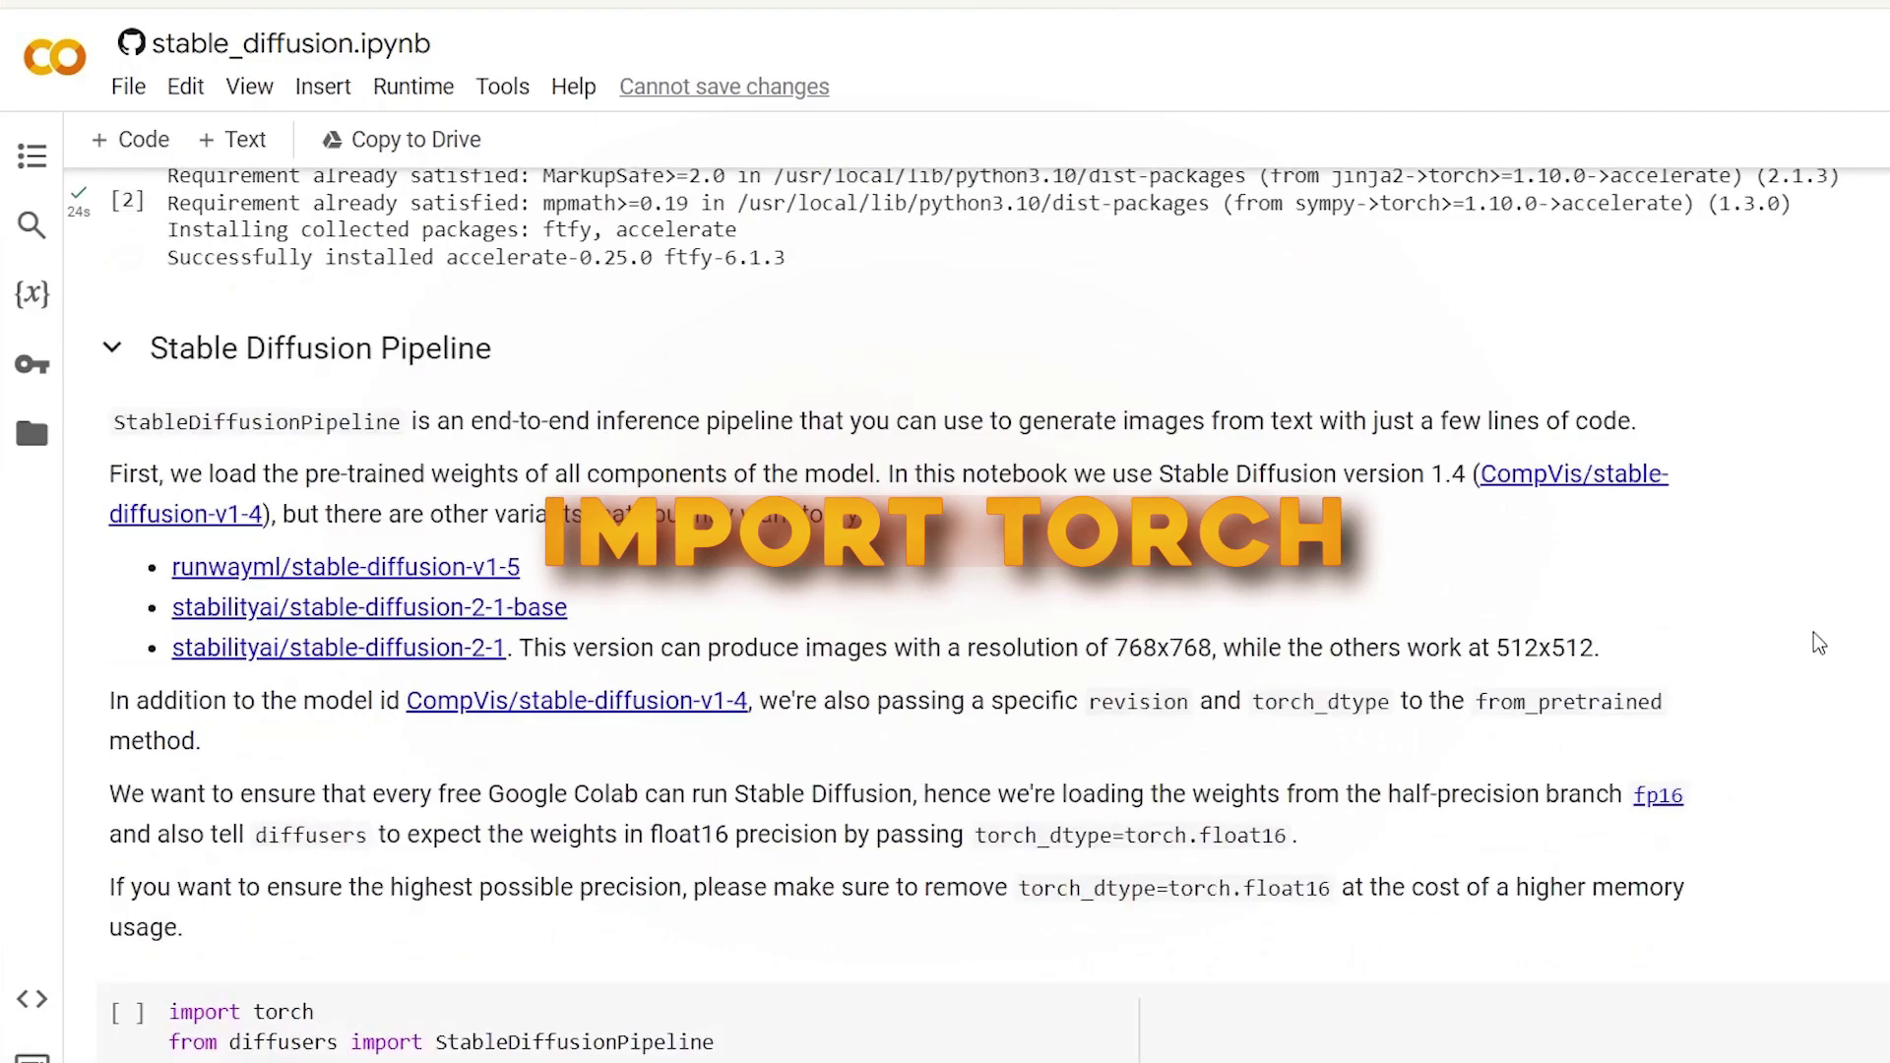
# - Remove ', torch_dtype=torch.float16' from the pipeline cell and rerun it
pyautogui.moveTo(1444, 471); pyautogui.dragTo(1136, 472)
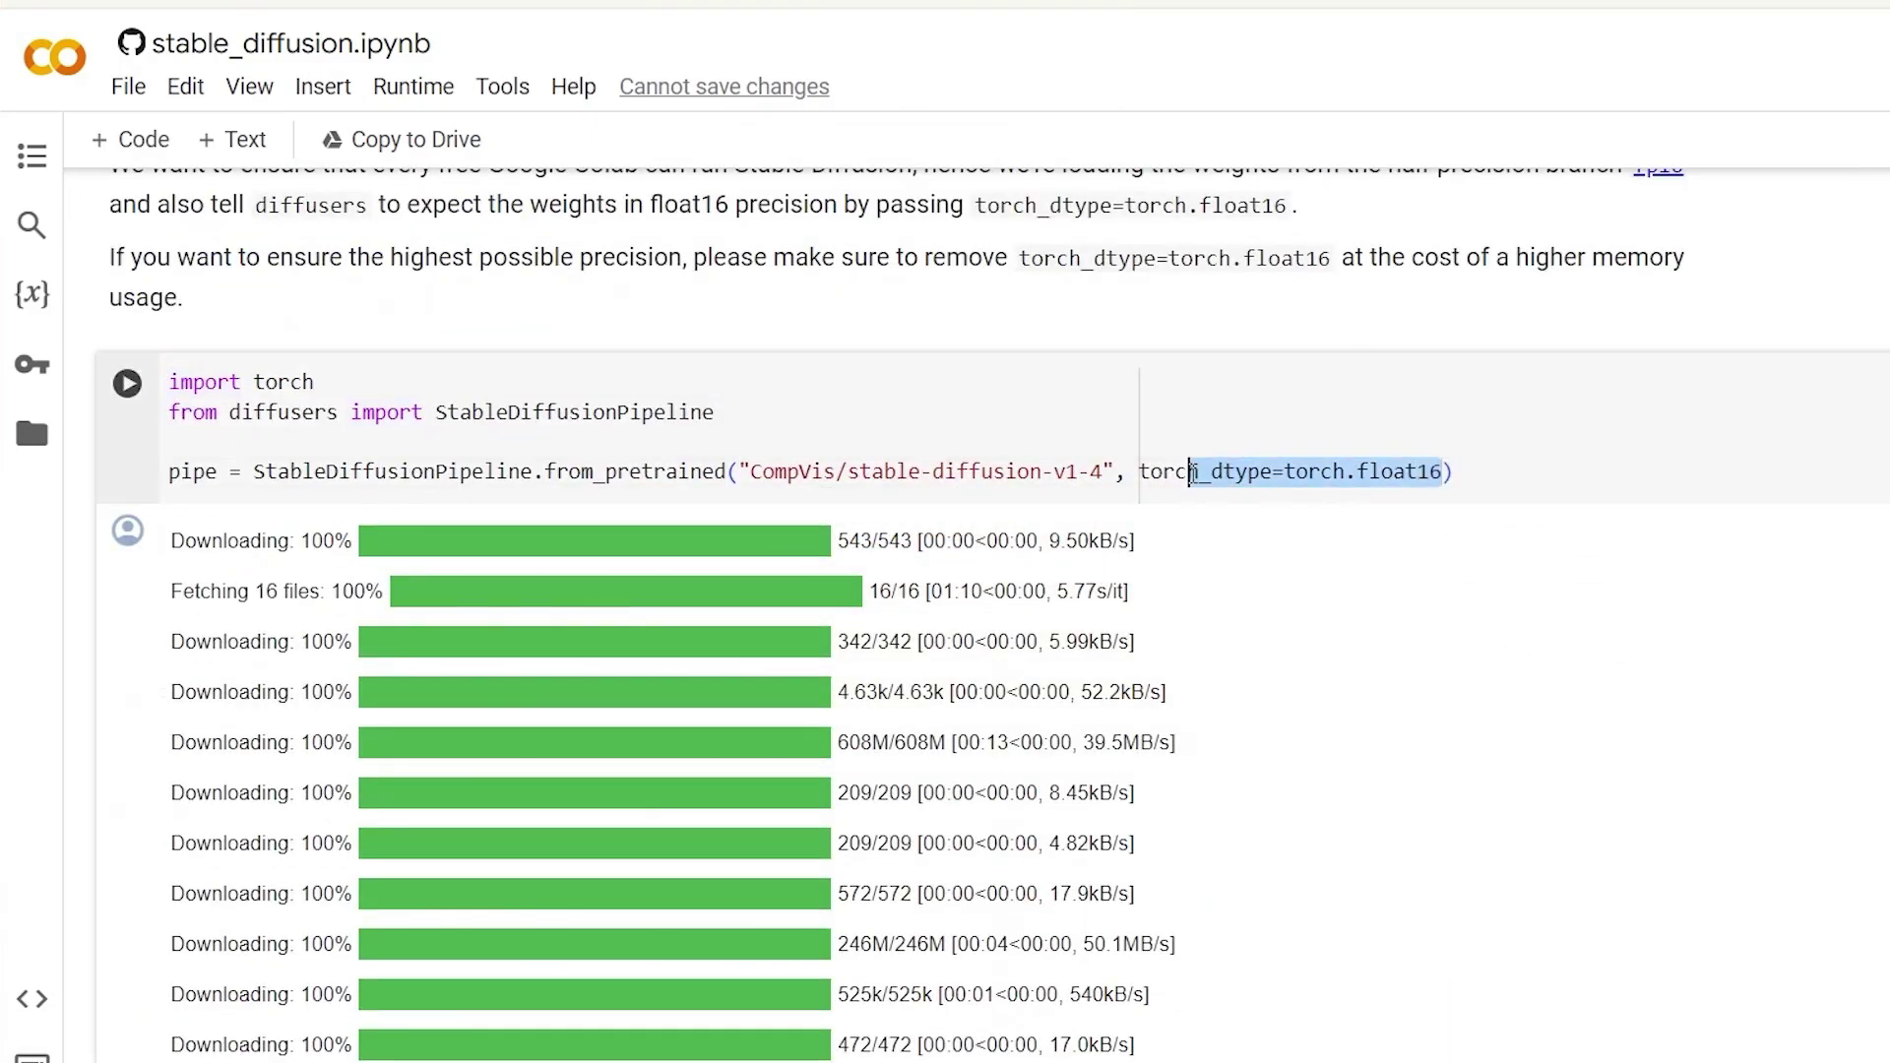
pyautogui.press('BackSpace')
pyautogui.press('BackSpace')
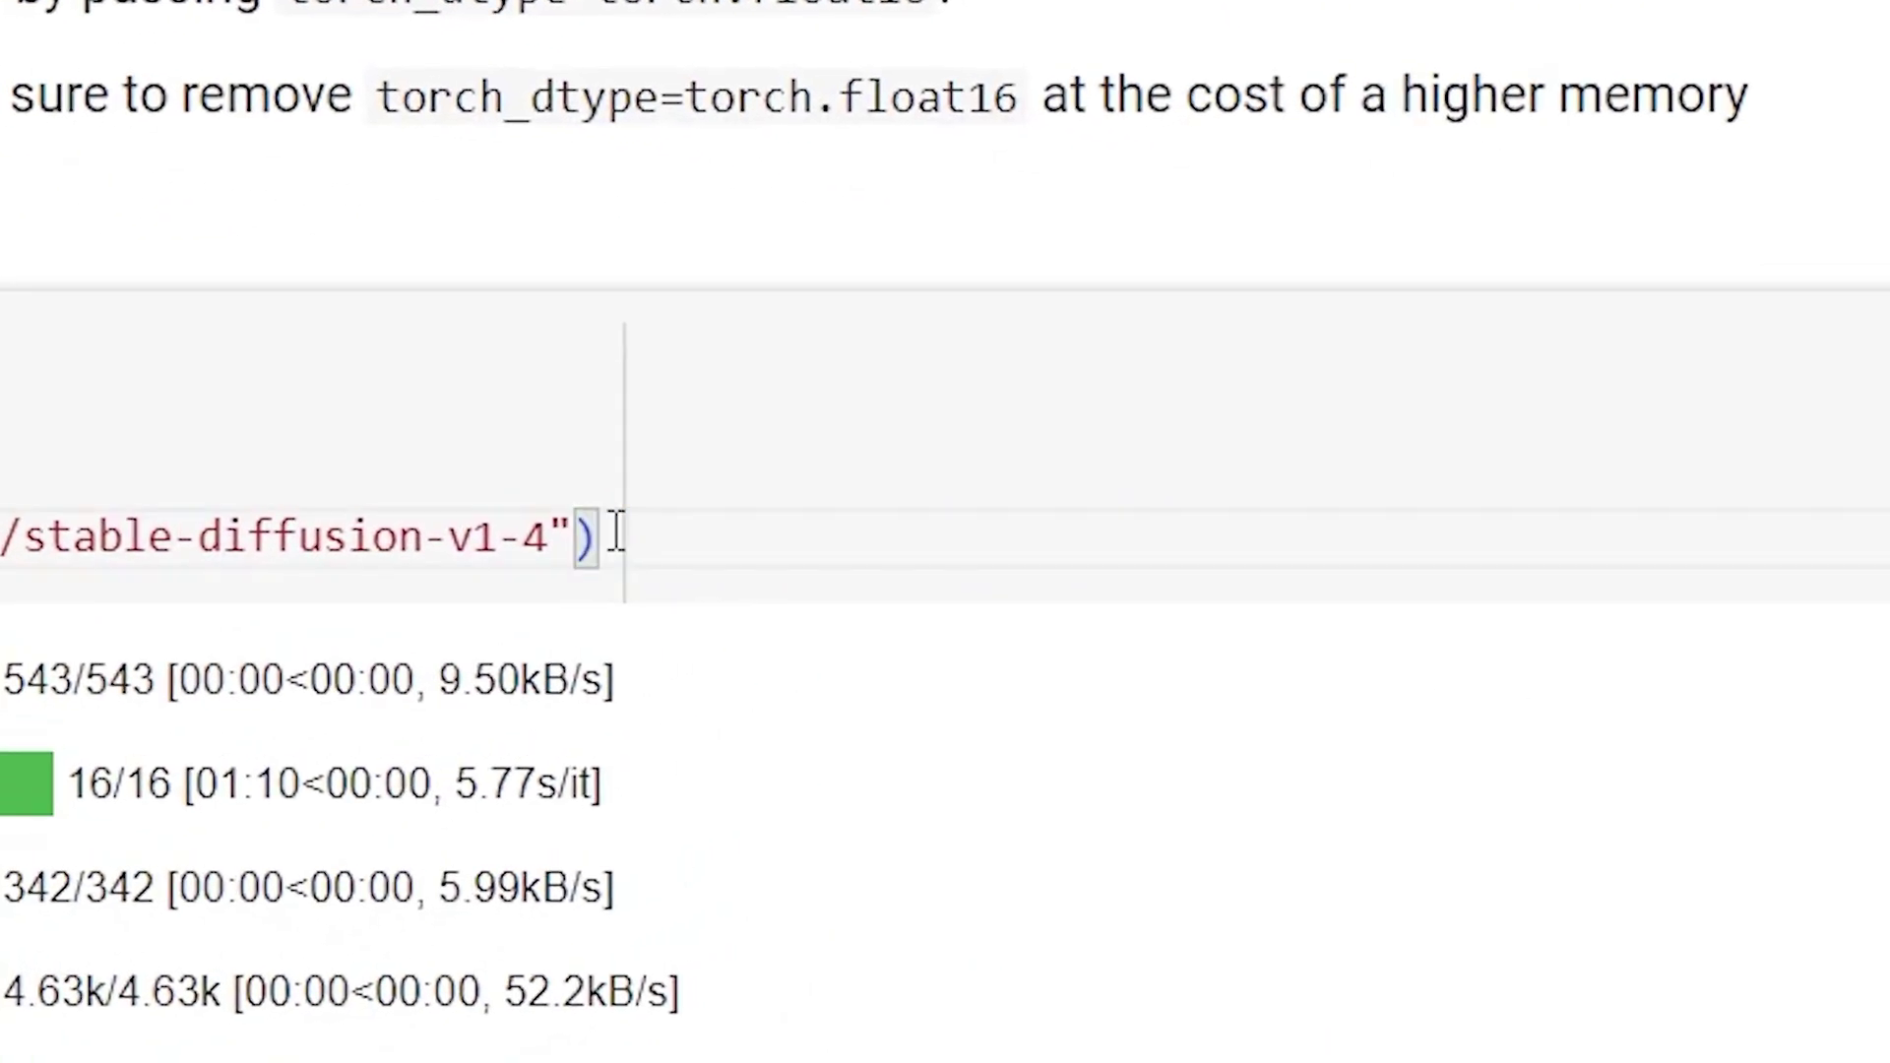
pyautogui.hotkey('shift', 'Return')
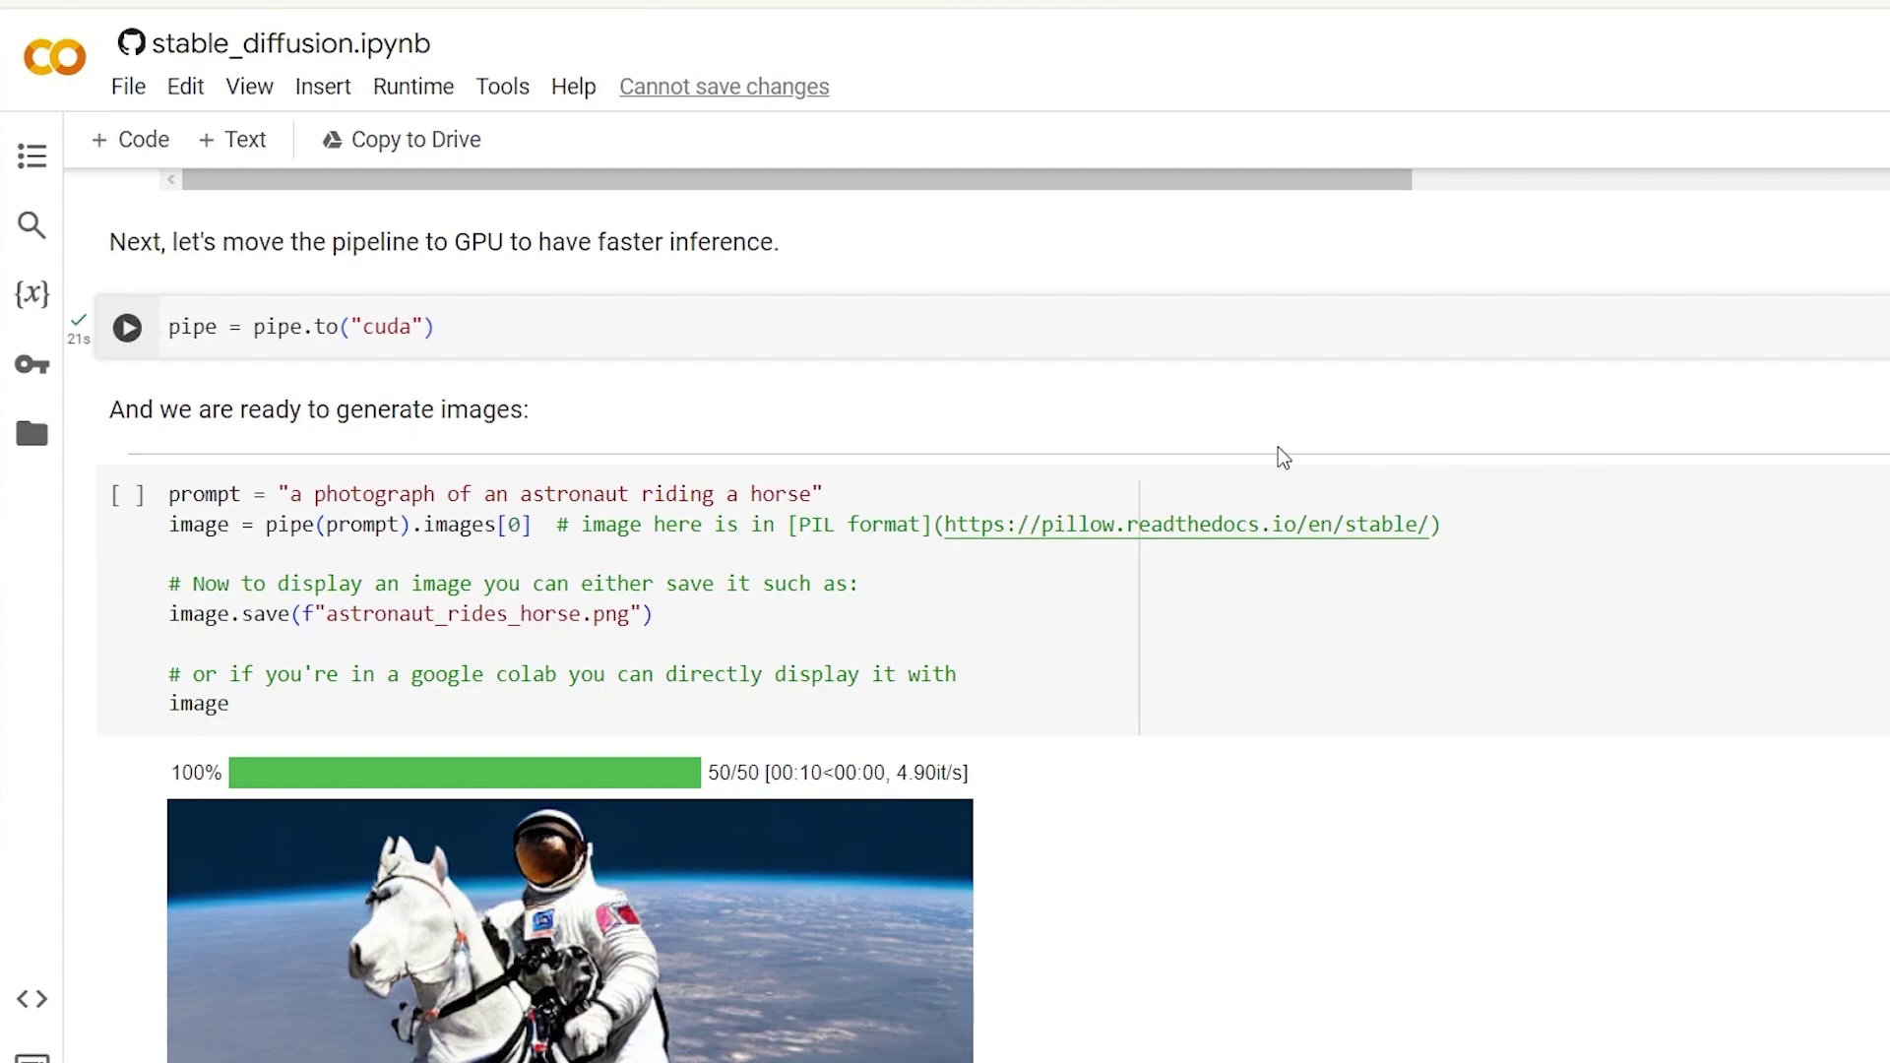
# - Replace the astronaut prompt with the Martian metropolis prompt and run a 50-step full-precision generation
pyautogui.moveTo(818, 495); pyautogui.dragTo(290, 496)
pyautogui.hotkey('ctrl', 'v')
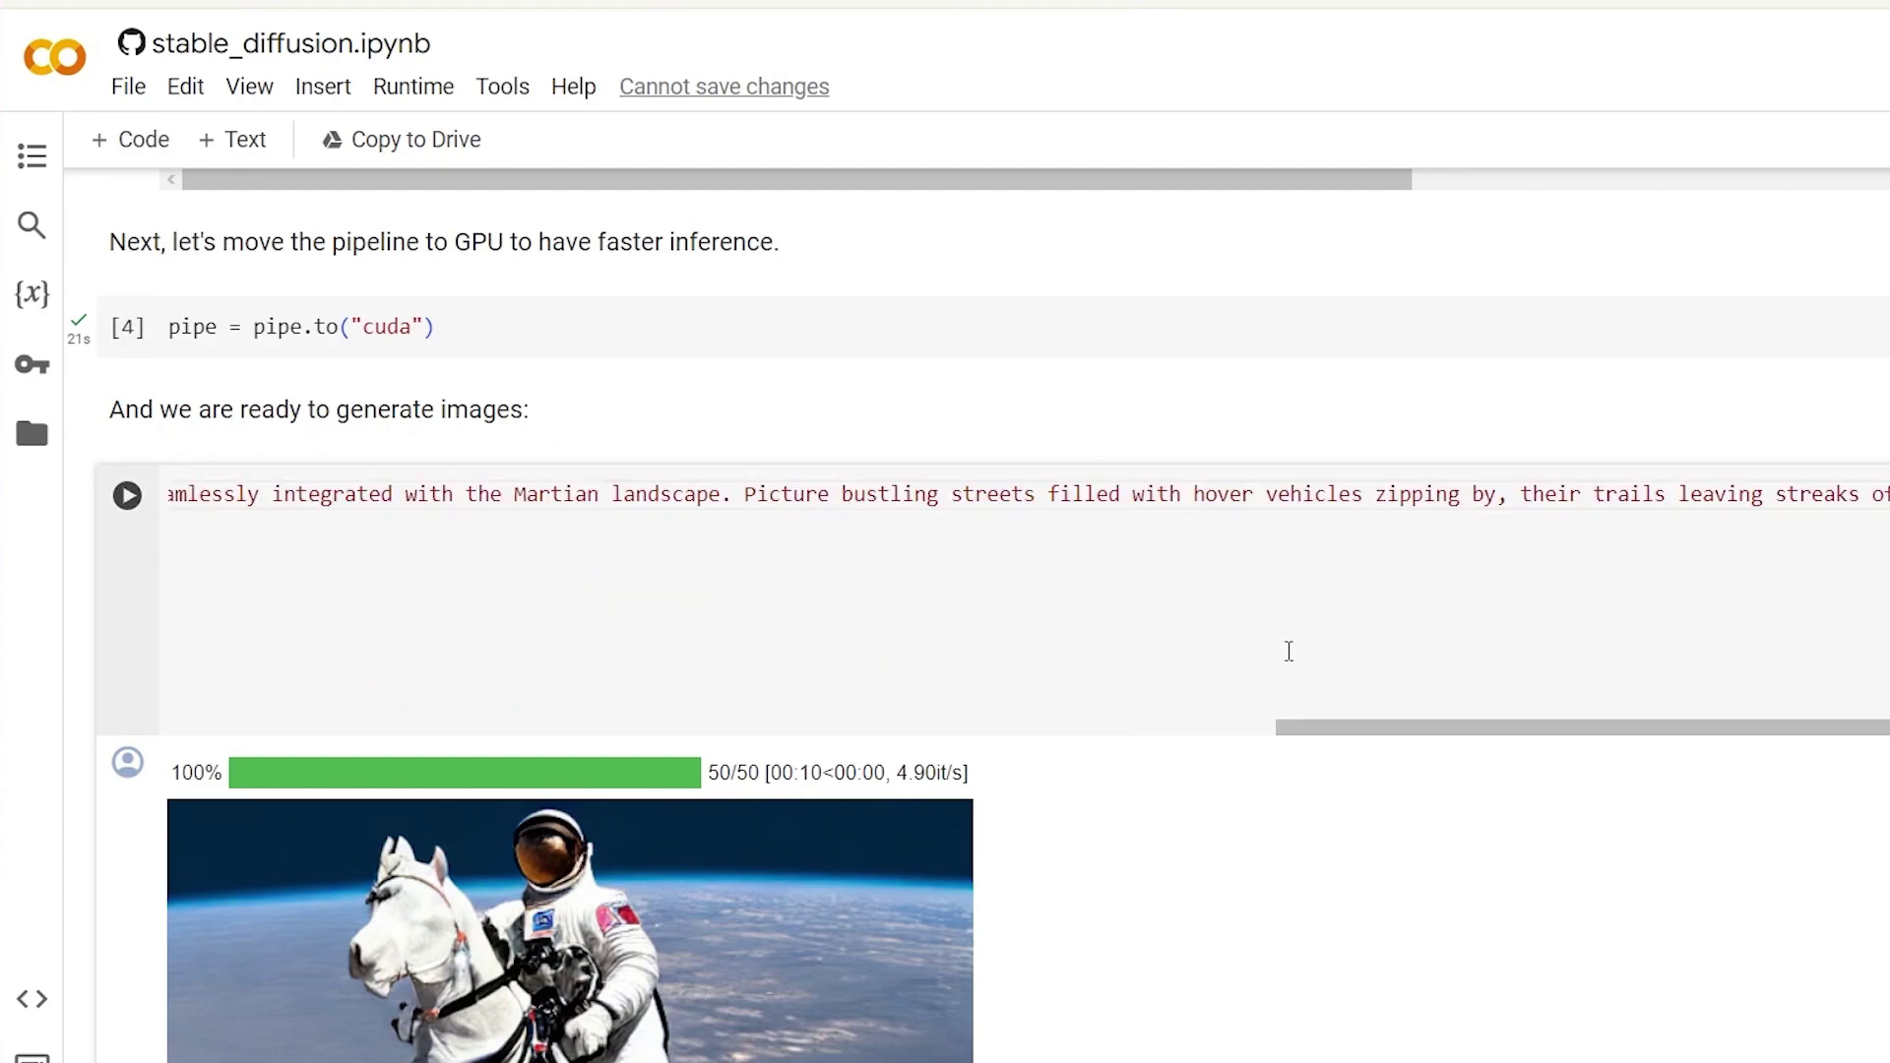
pyautogui.moveTo(1379, 745); pyautogui.dragTo(263, 748)
pyautogui.click(127, 498)
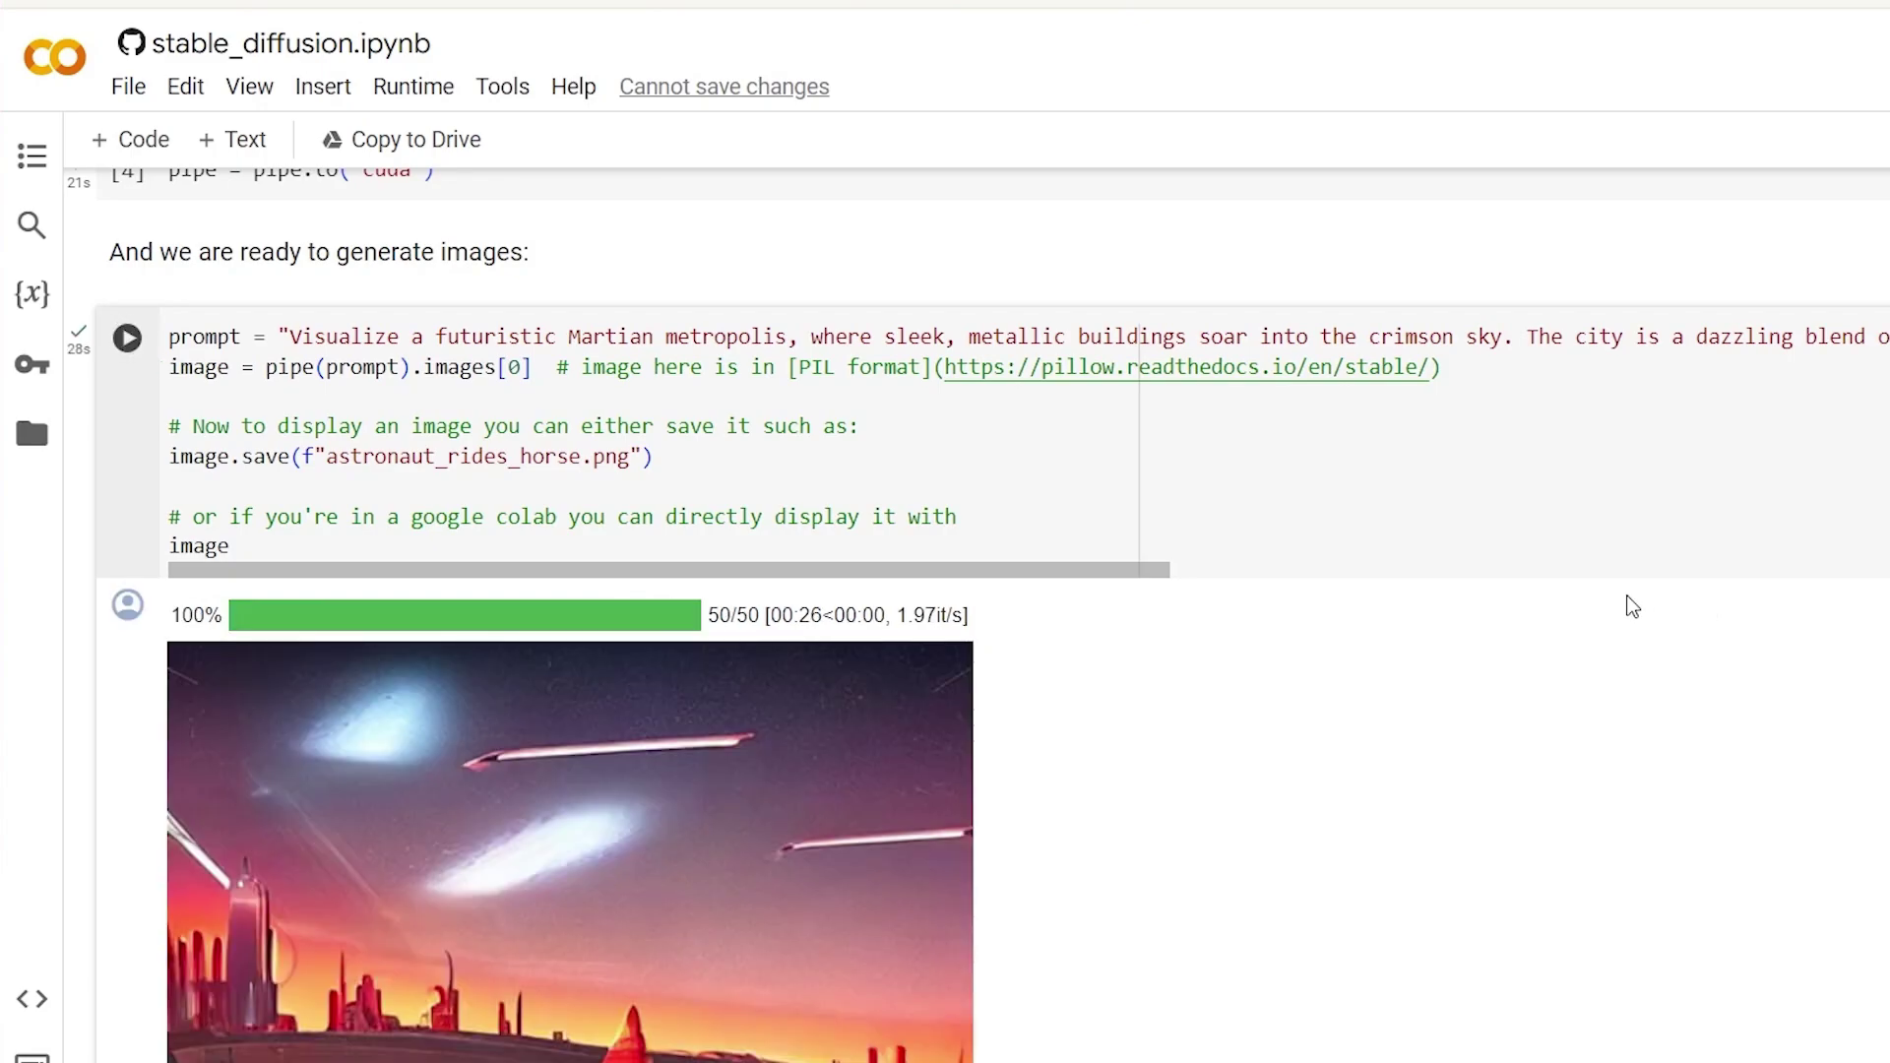
pyautogui.scroll(-2, 1586, 614)
pyautogui.scroll(-1, 1518, 621)
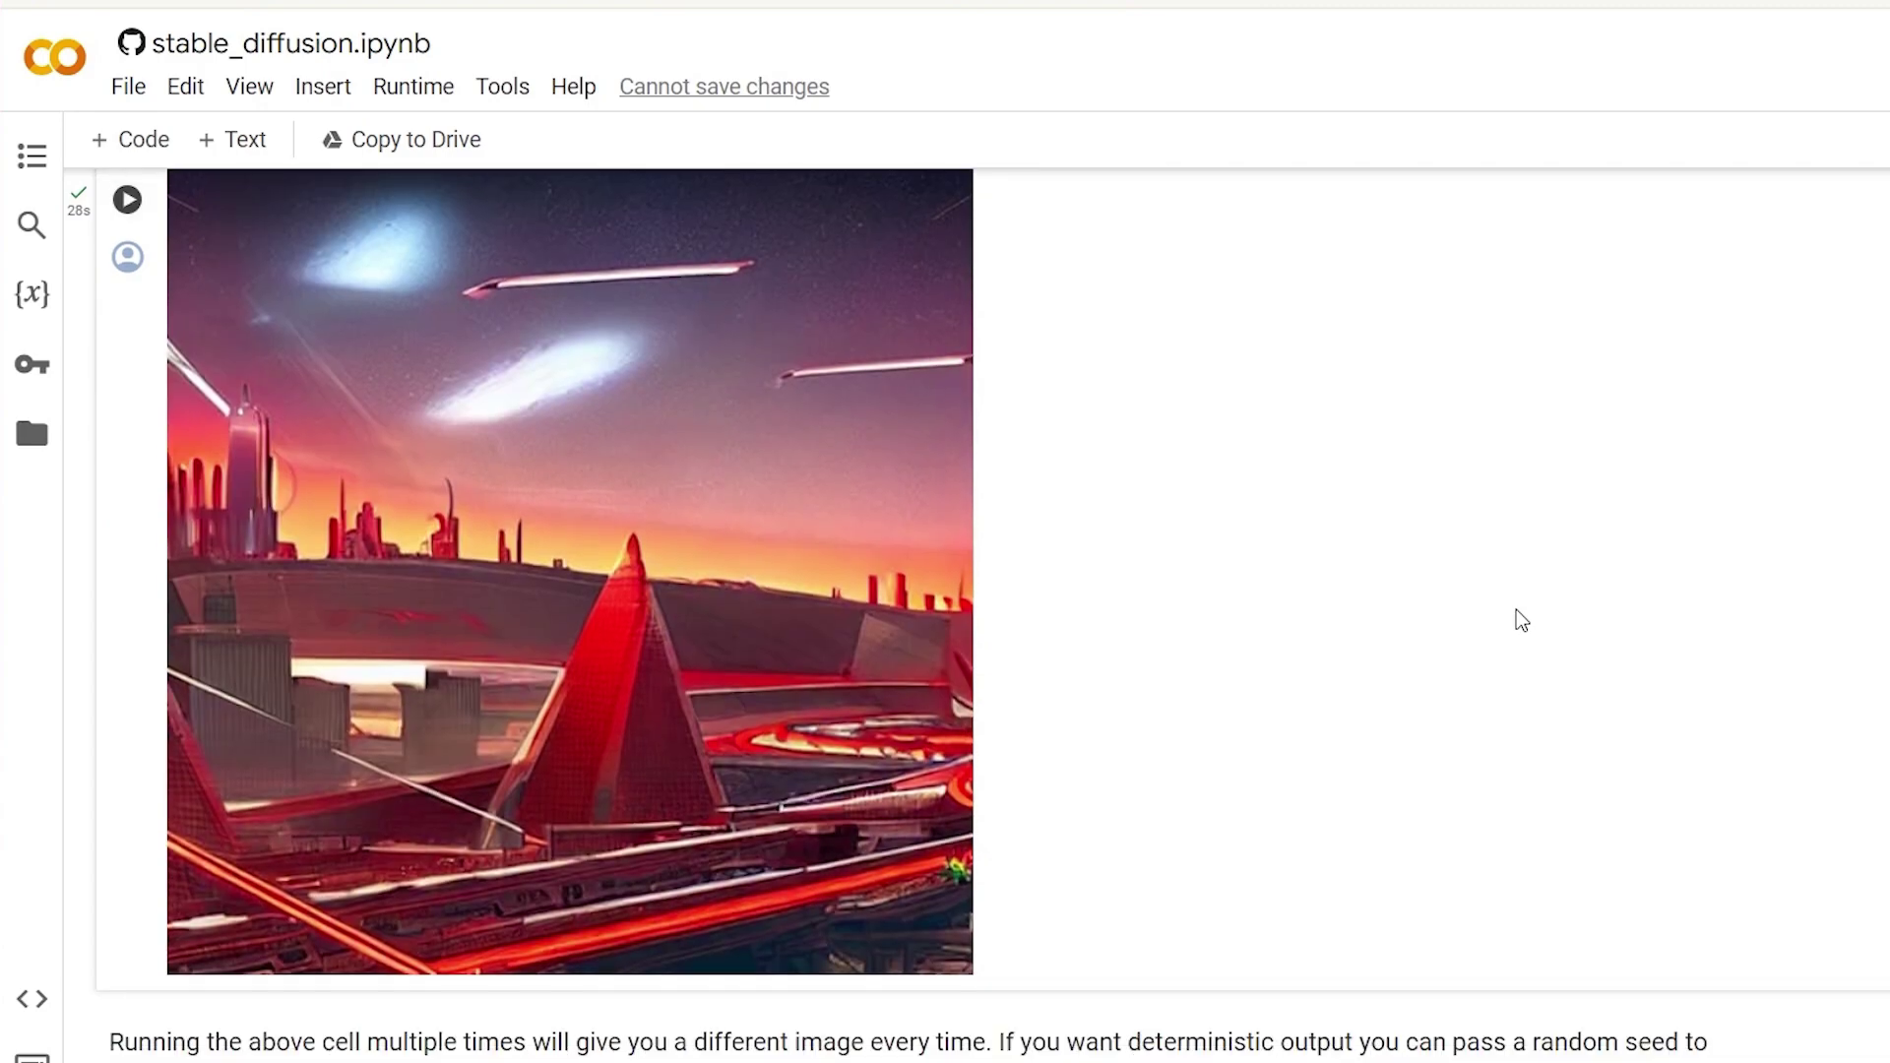
pyautogui.scroll(1, 1515, 620)
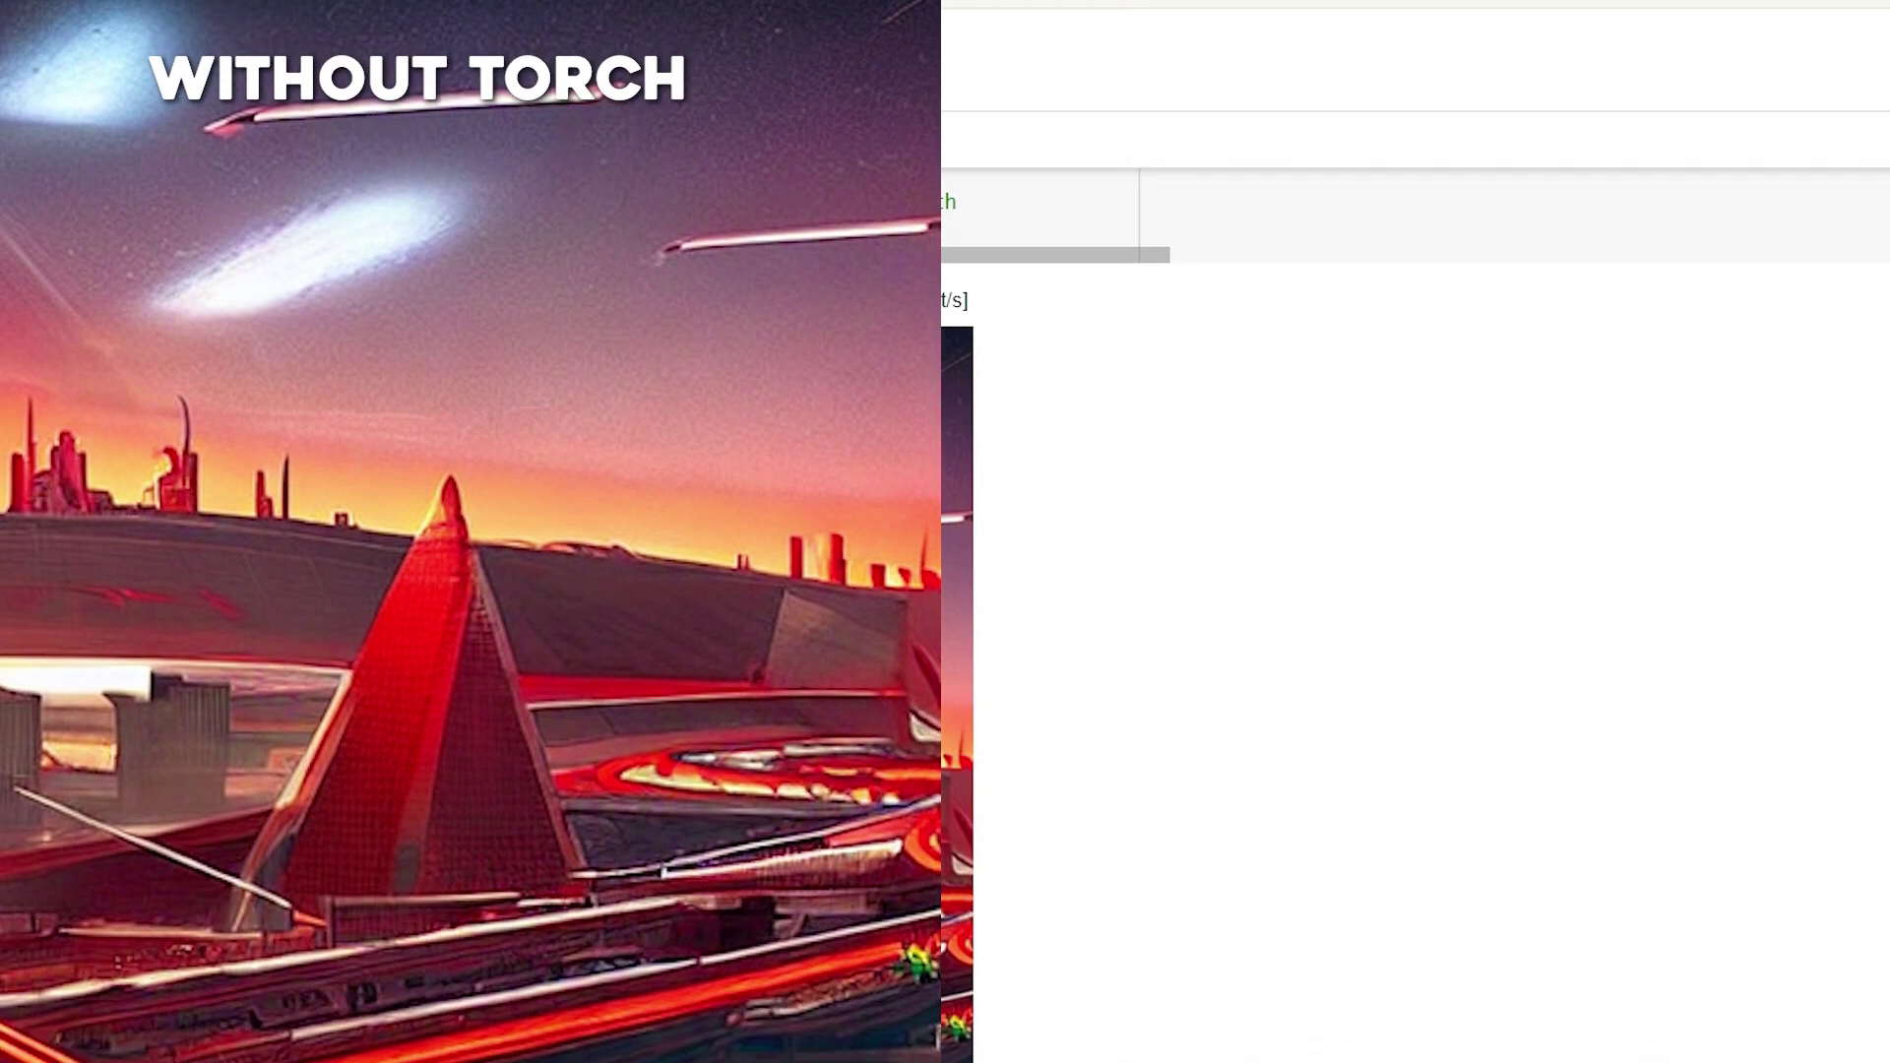
pyautogui.rightClick(942, 637)
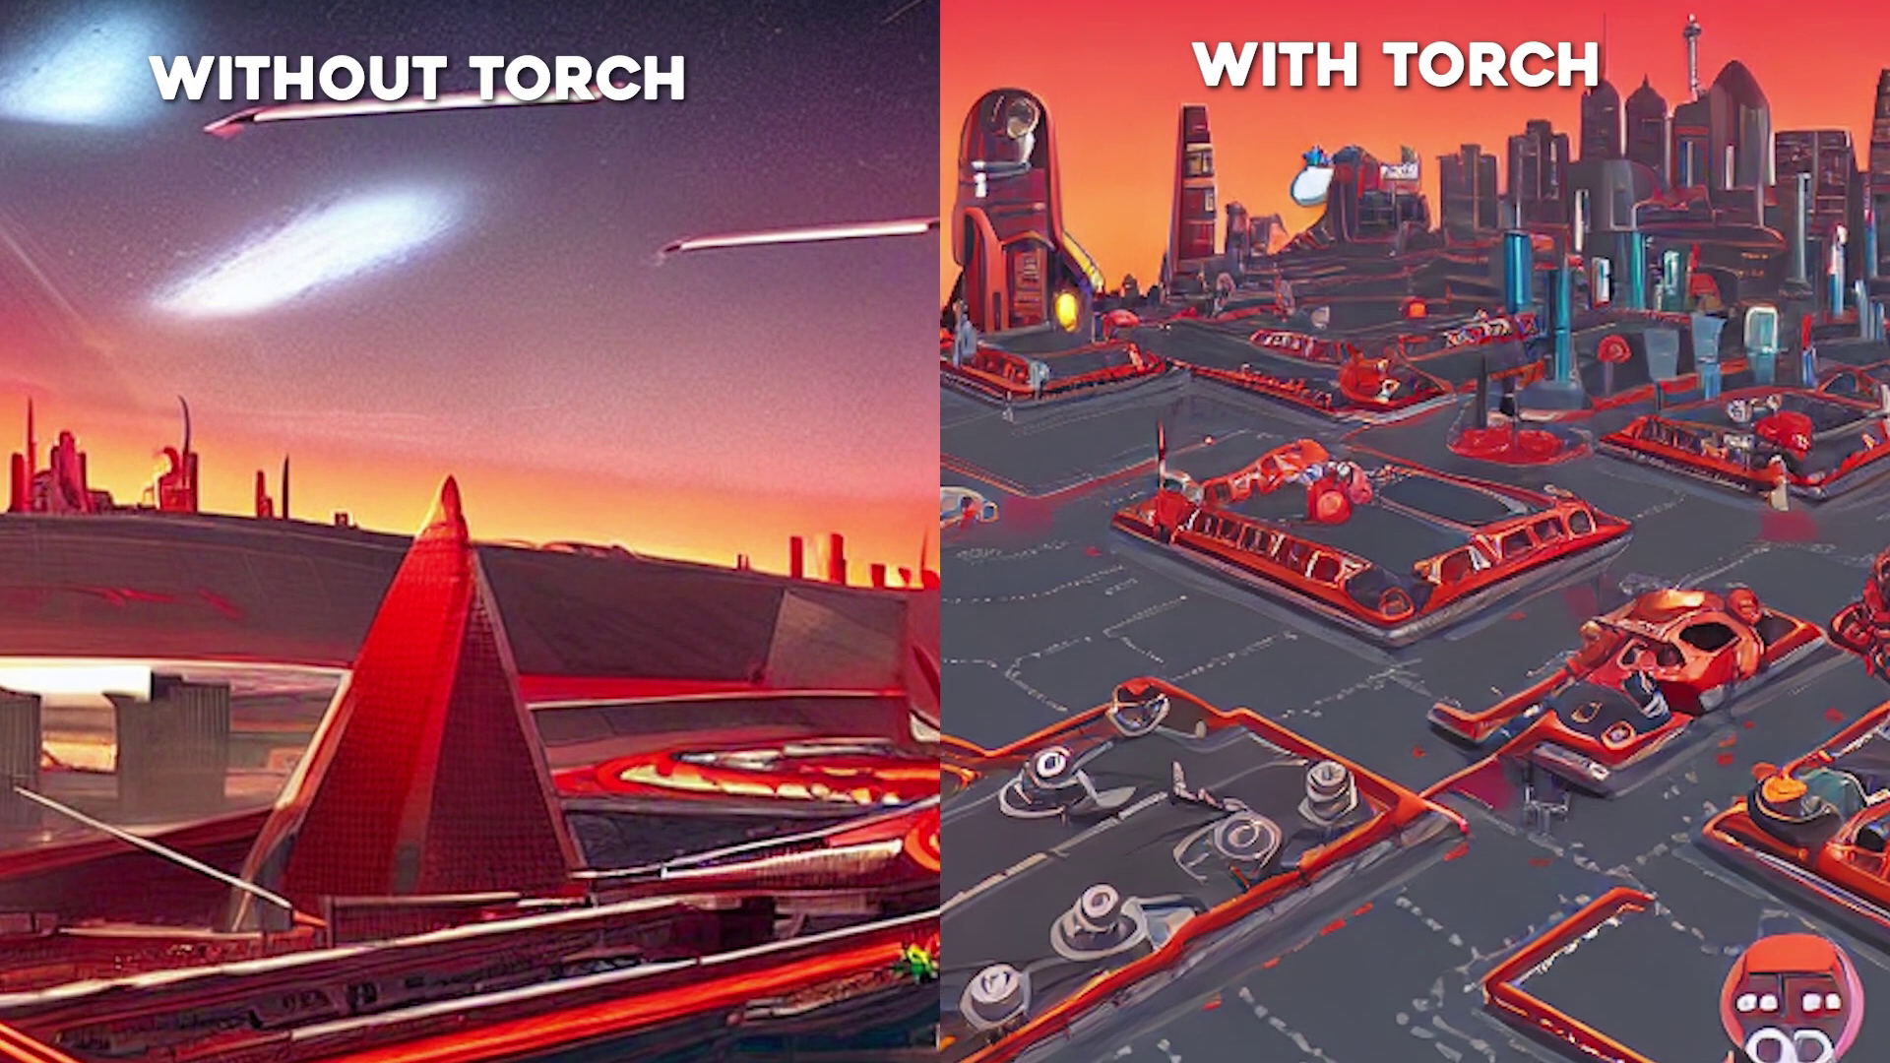